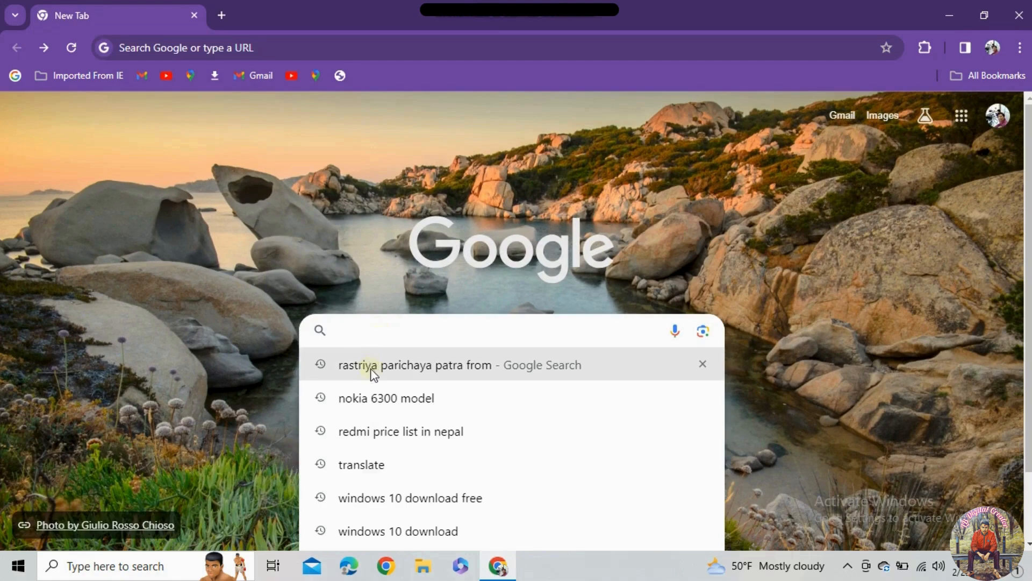
Rerun the 'rastriya parichaya patra from' Google search and open the NID Pre-Enrollment System result.
click(469, 371)
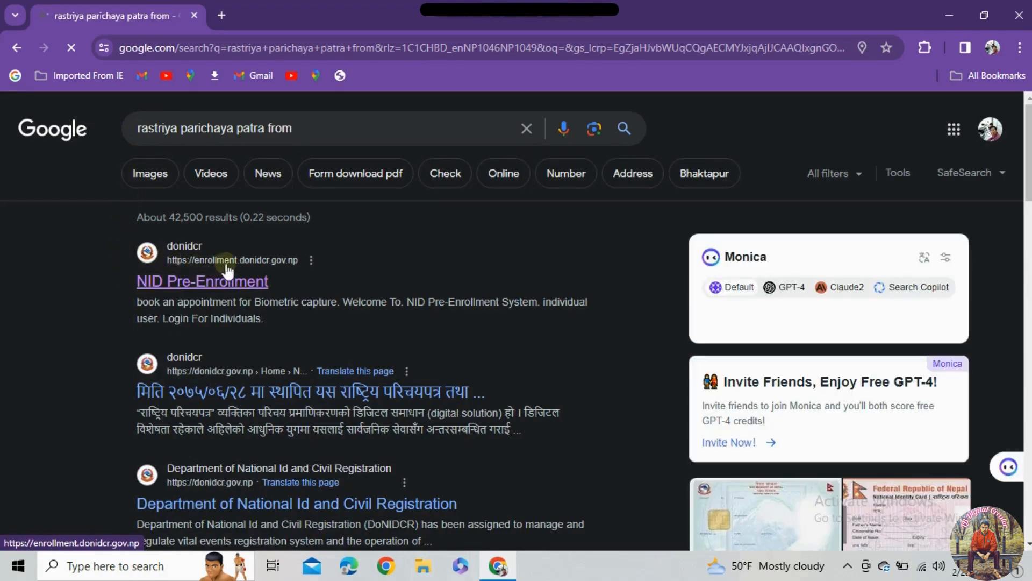
click(250, 281)
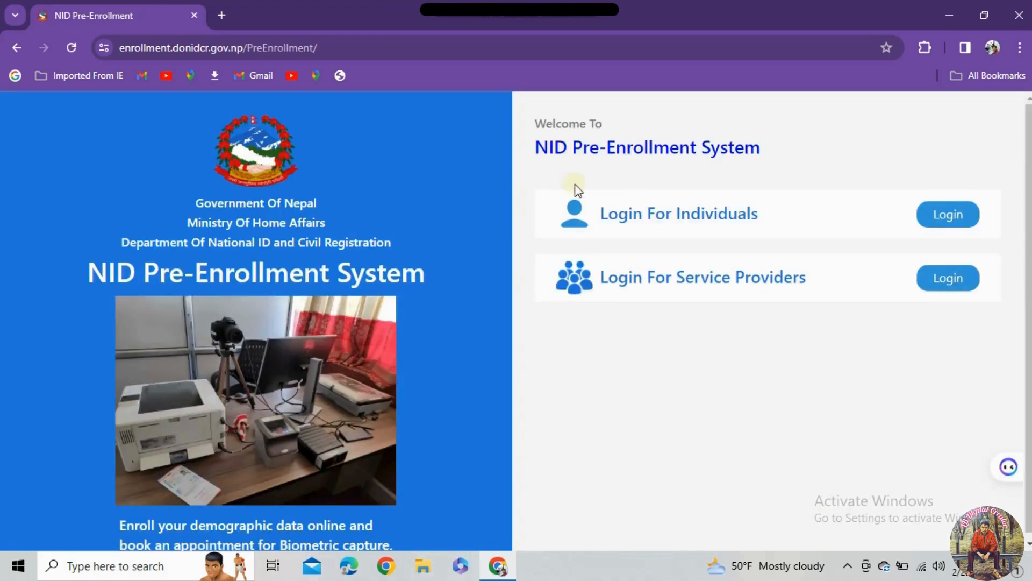
Log in as an individual with the mobile number and enter the received verification code.
click(935, 216)
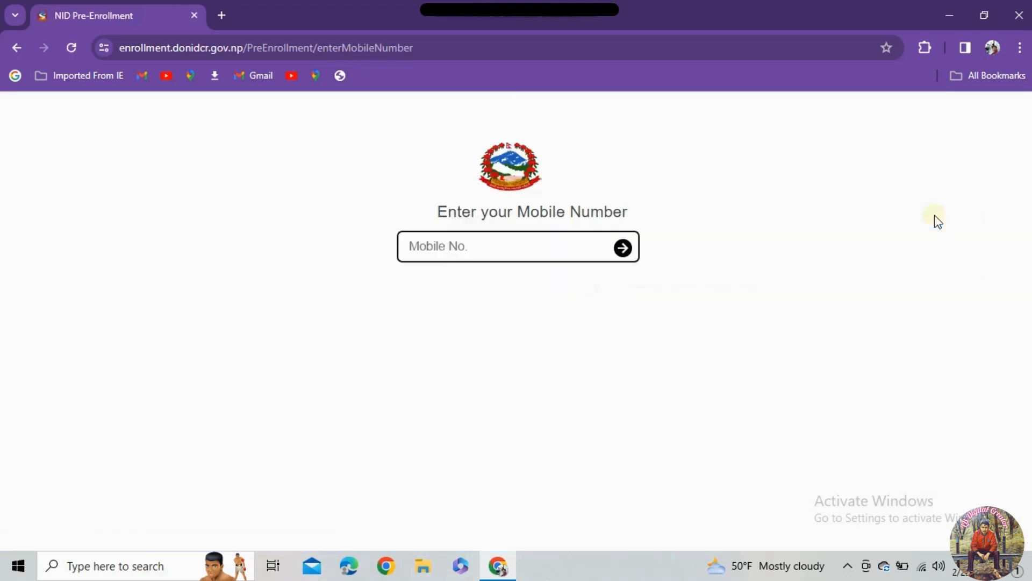
click(544, 247)
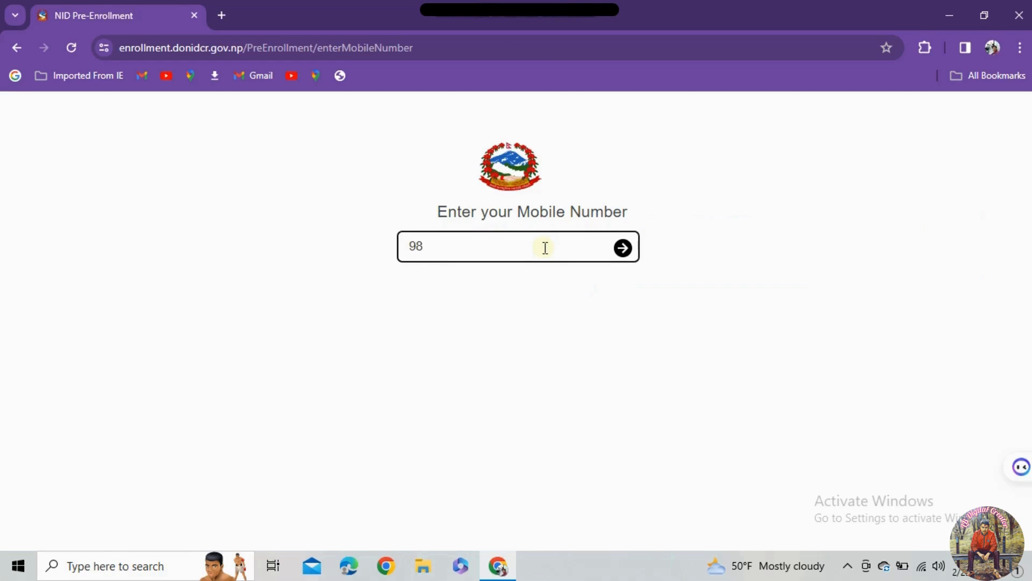
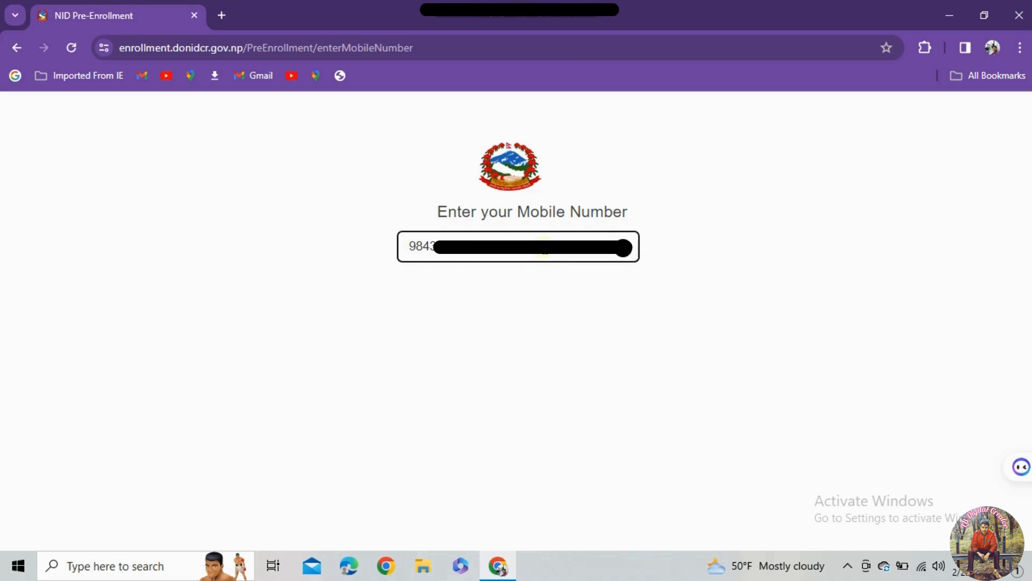
key(Return)
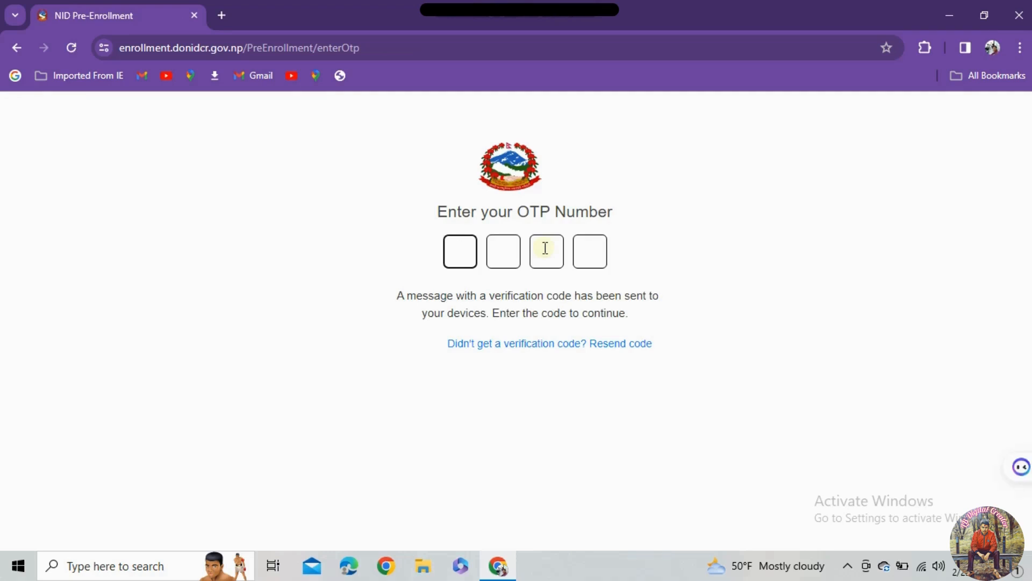
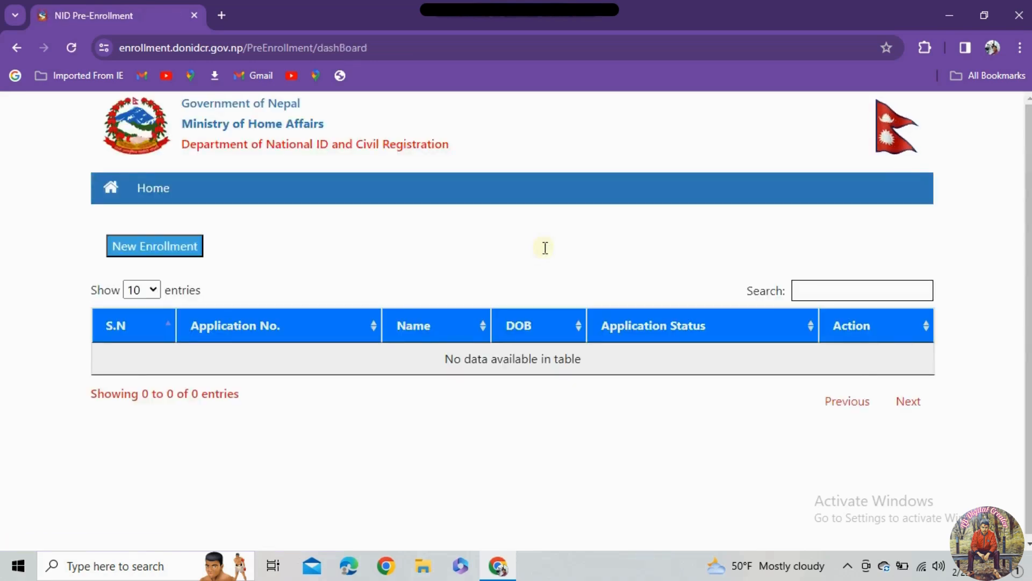
Start a new enrollment, open the Nepali Unicode typing guide in another tab, and close the instructions notice.
click(151, 250)
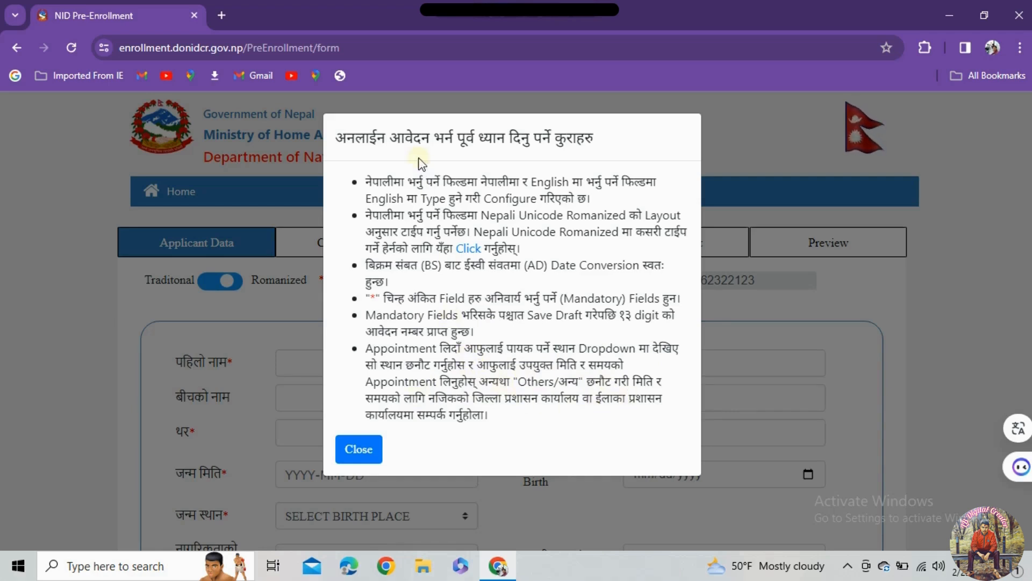
click(467, 249)
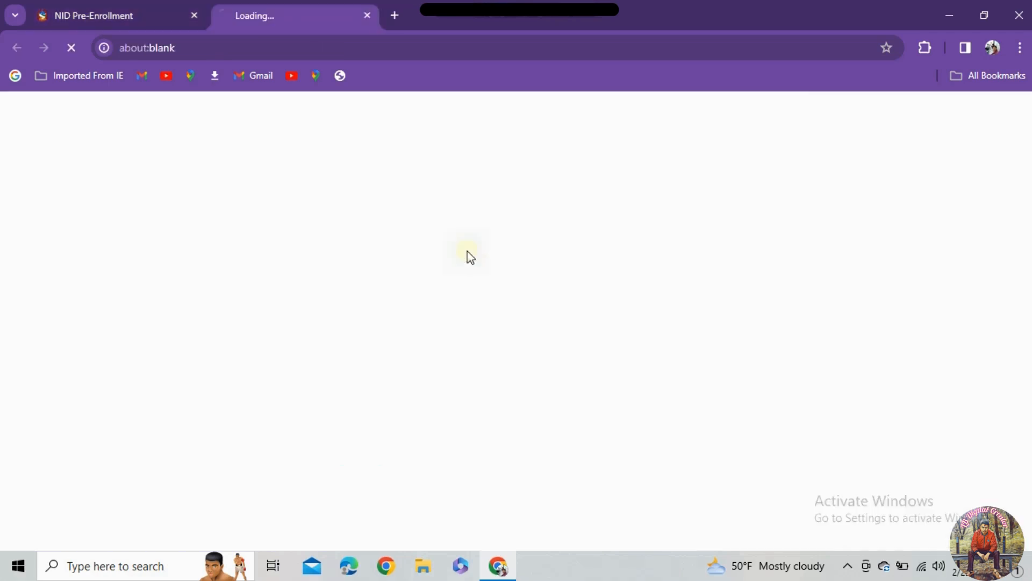
click(137, 8)
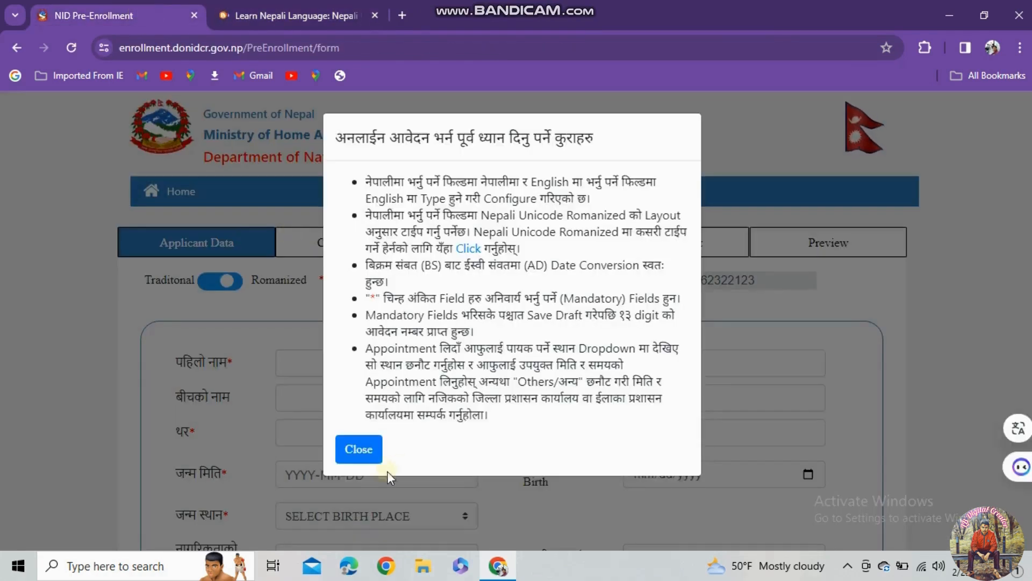
click(369, 453)
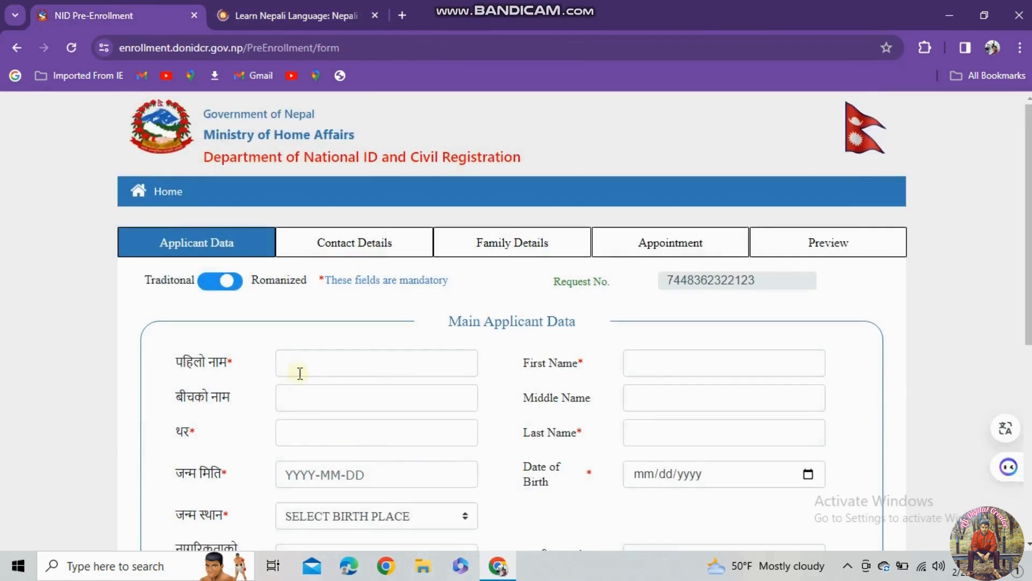
Enter the applicant's first, middle and last names in Nepali script.
click(301, 372)
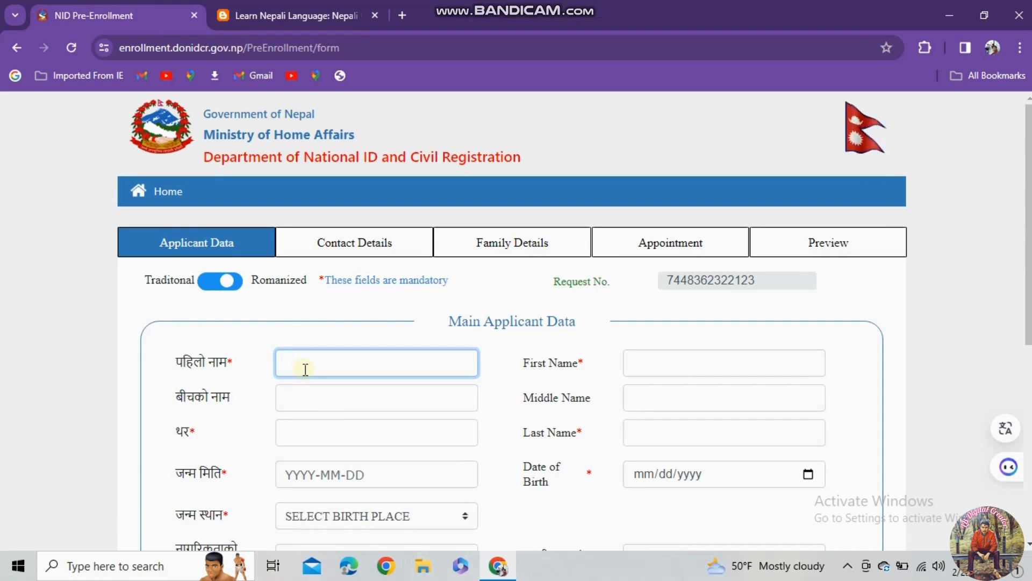
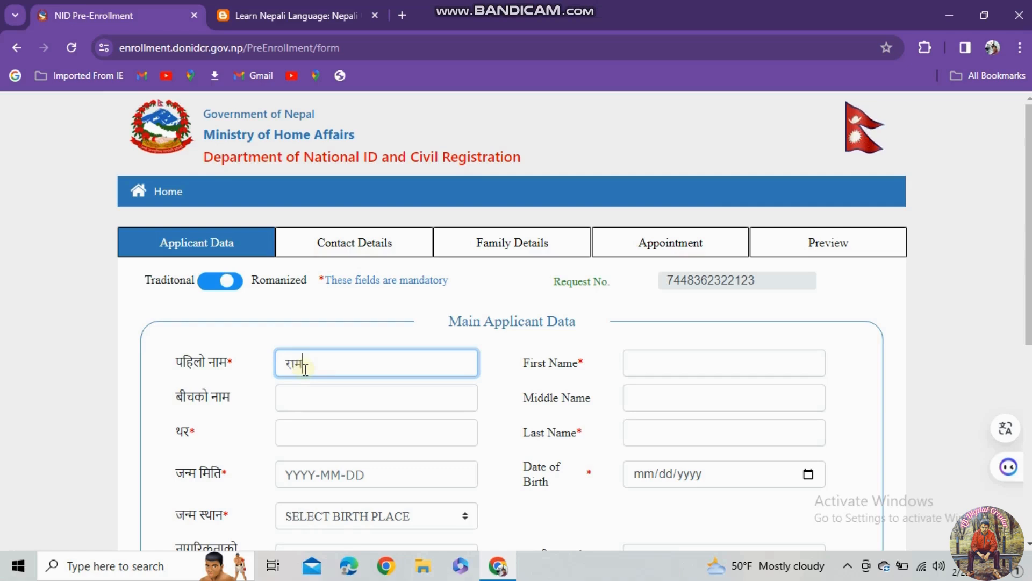
click(302, 394)
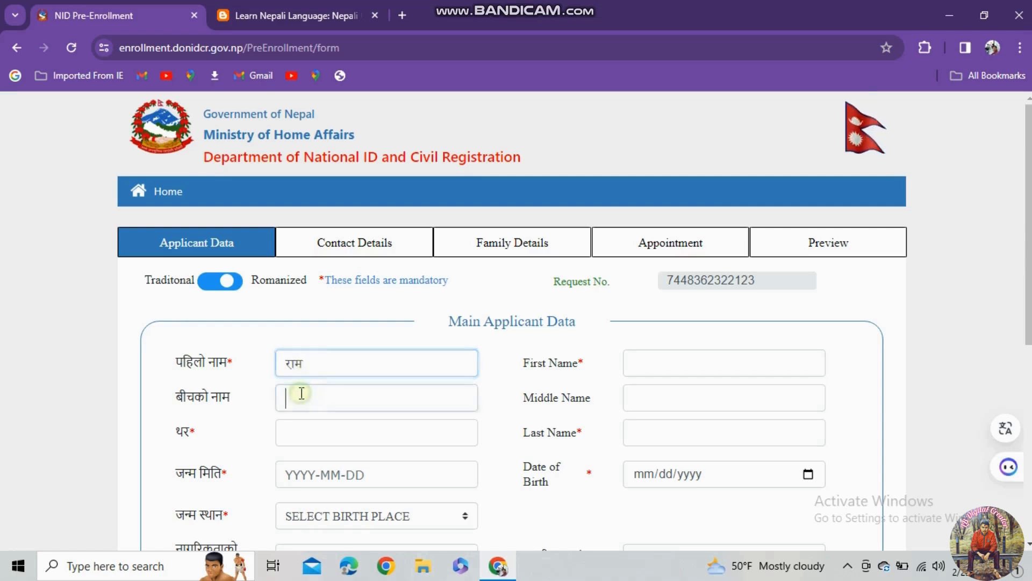
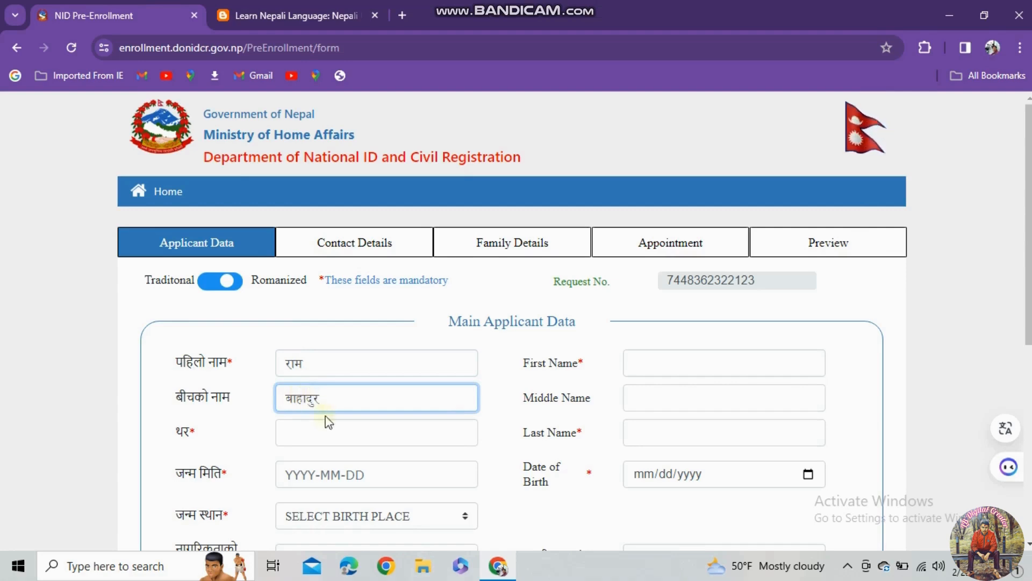
click(318, 431)
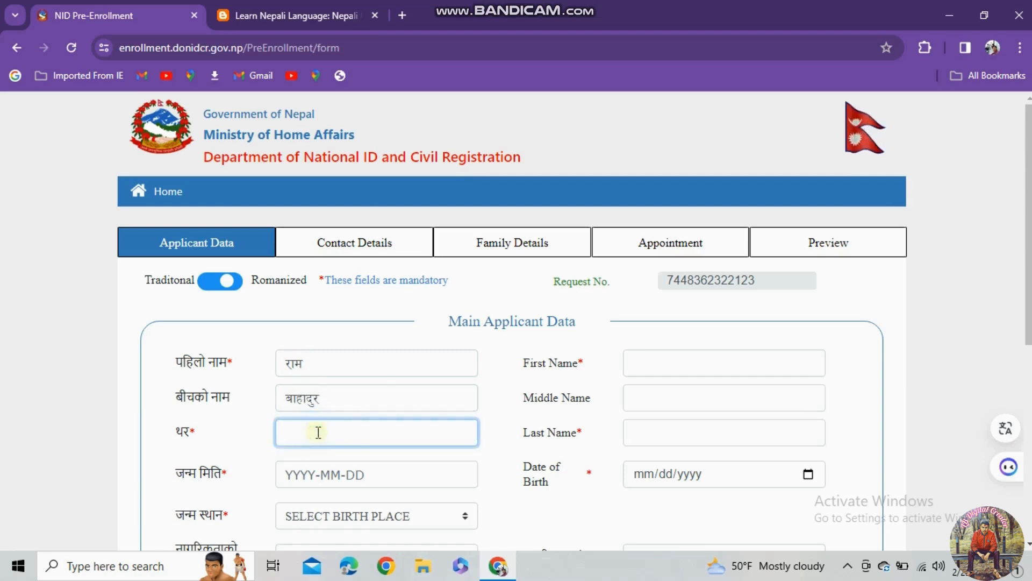
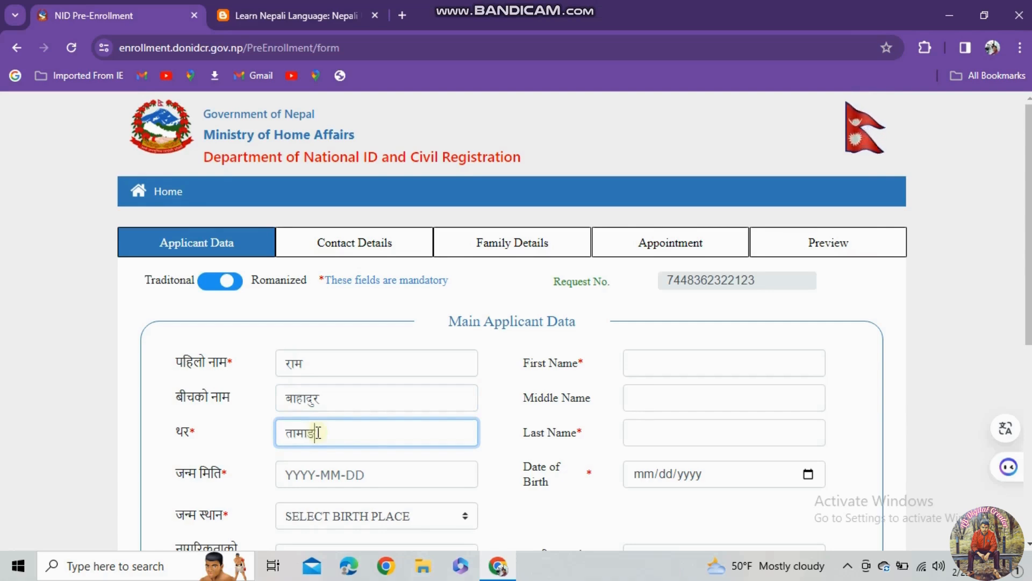
Enter the applicant's names in Roman capitals and remove the extra vowel sign from the Nepali middle name.
click(658, 361)
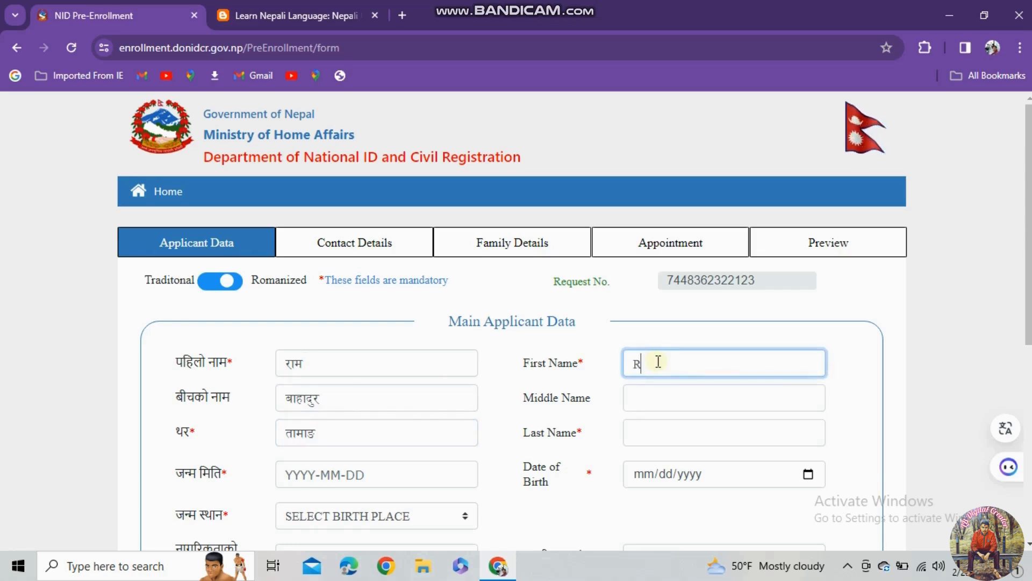
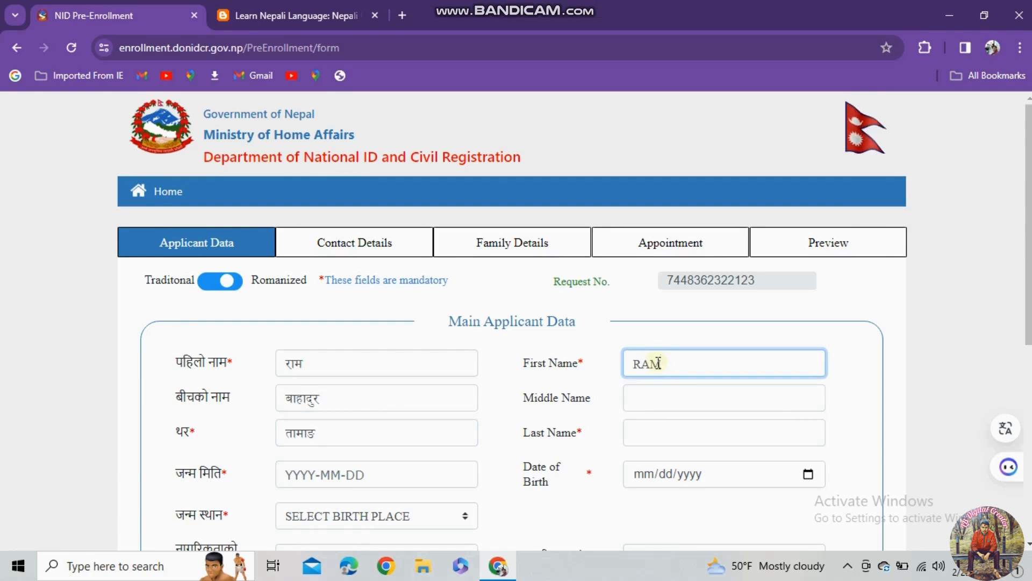
click(664, 400)
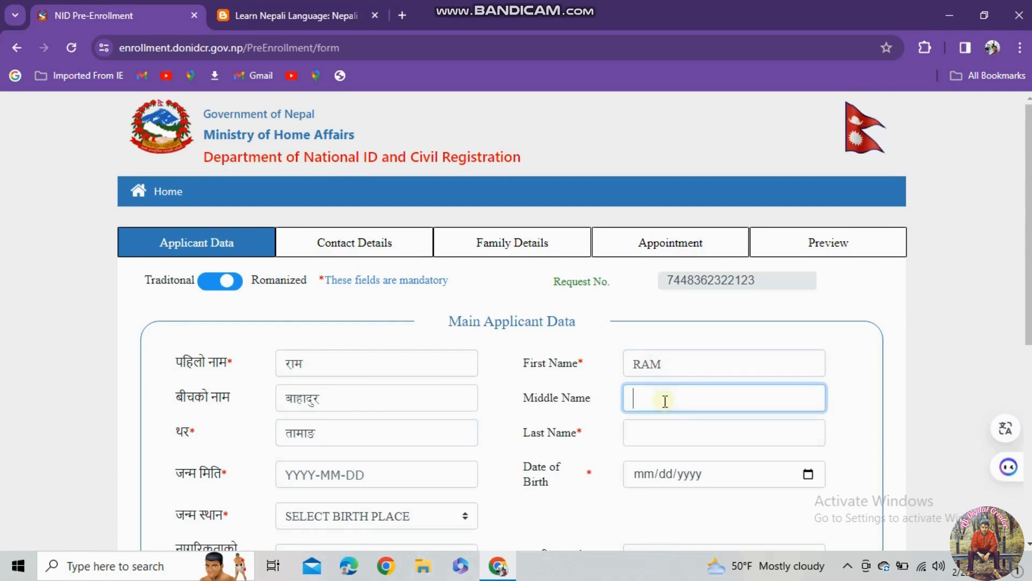
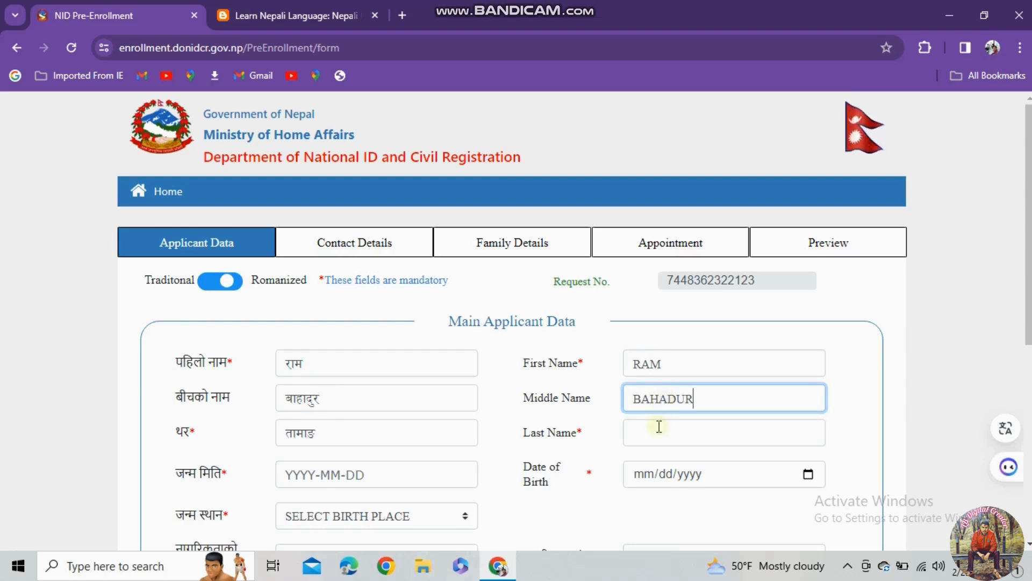
click(650, 437)
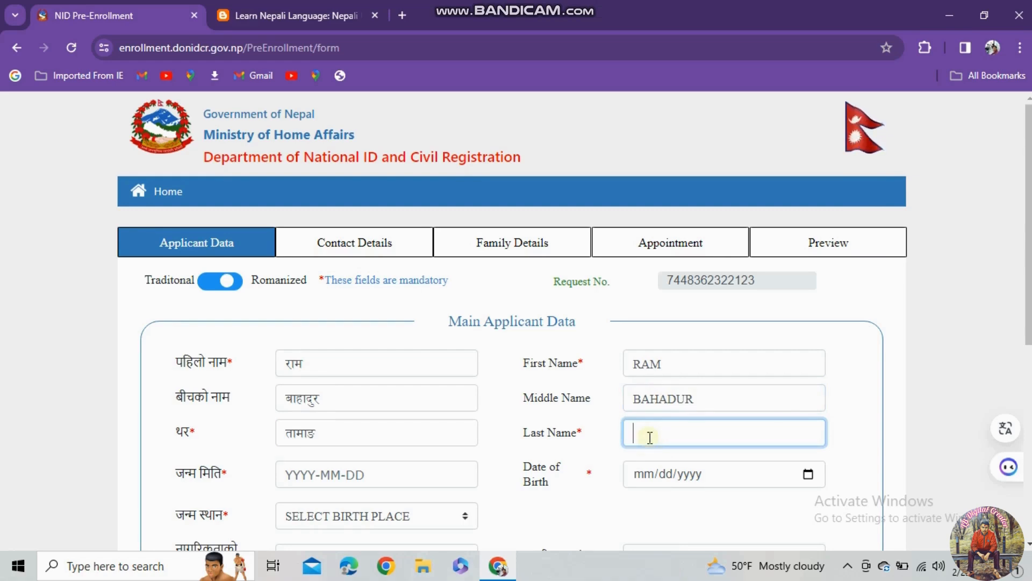
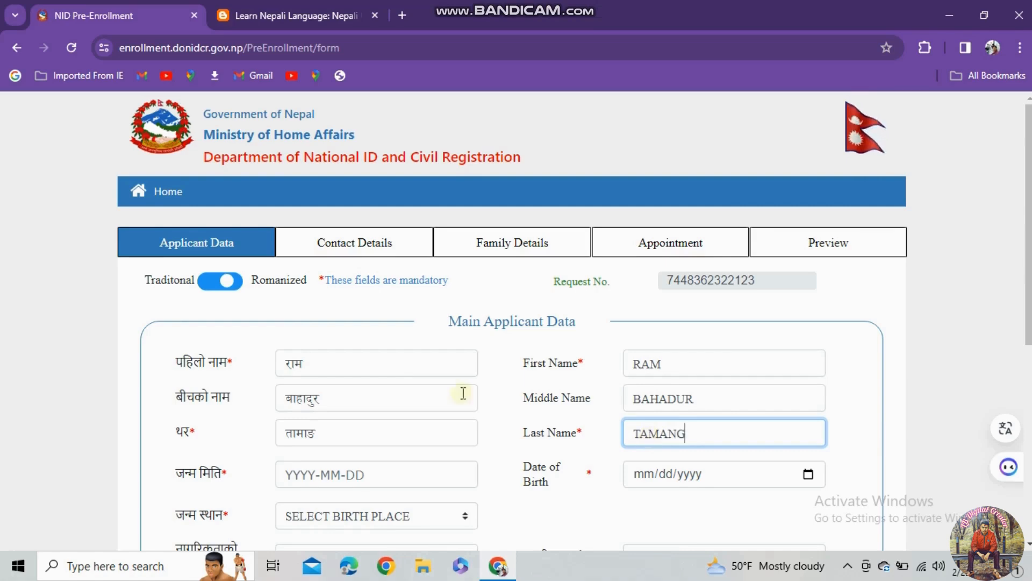
click(298, 401)
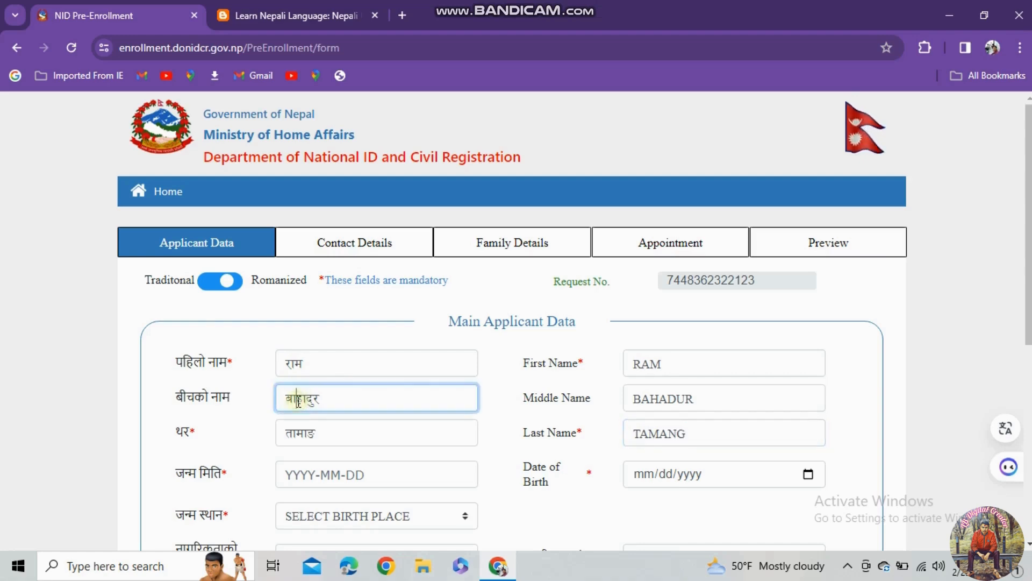
key(BackSpace)
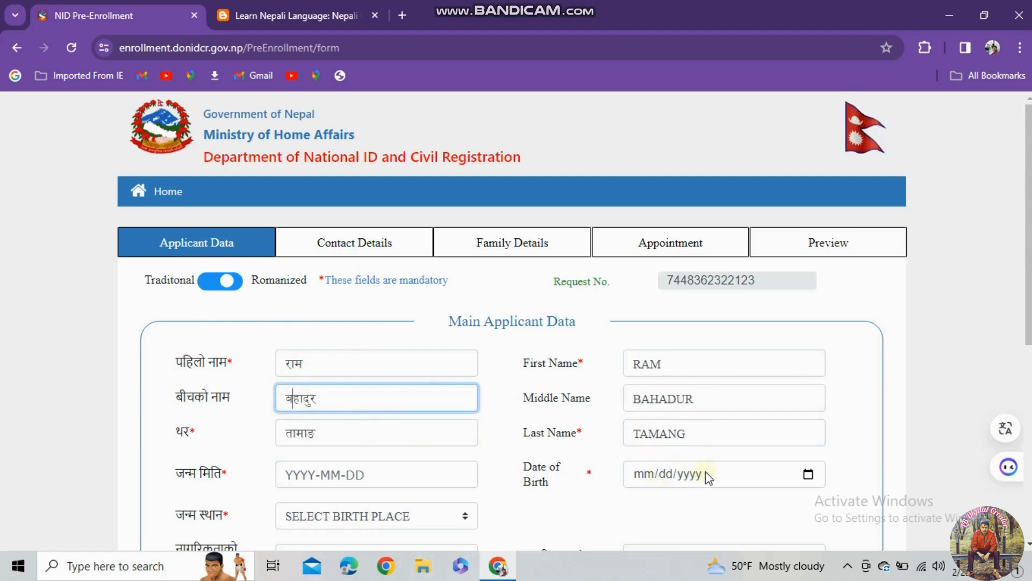
Enter the applicant's Devanagari date of birth and choose Sindhupalchowk as birthplace.
click(319, 472)
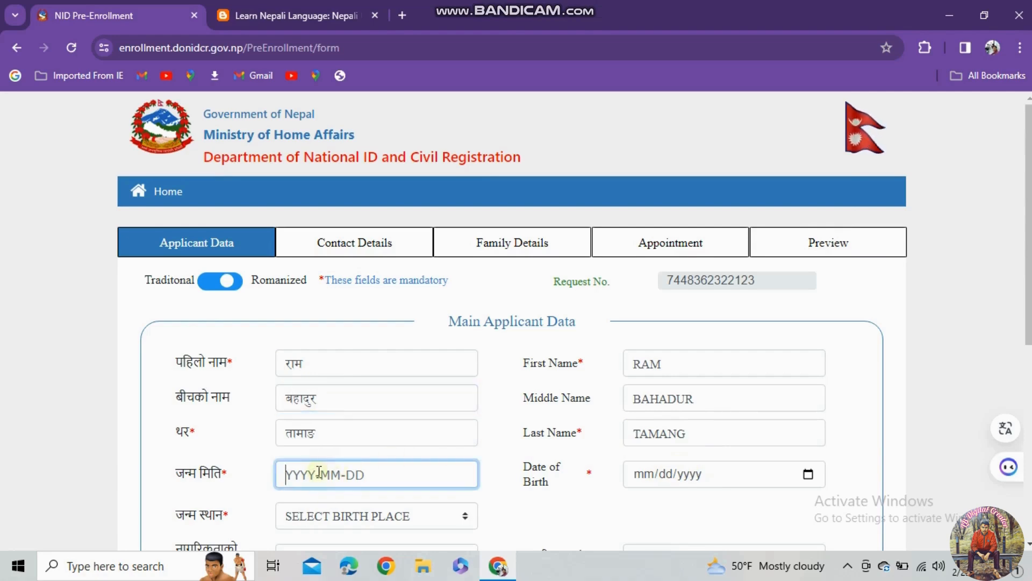
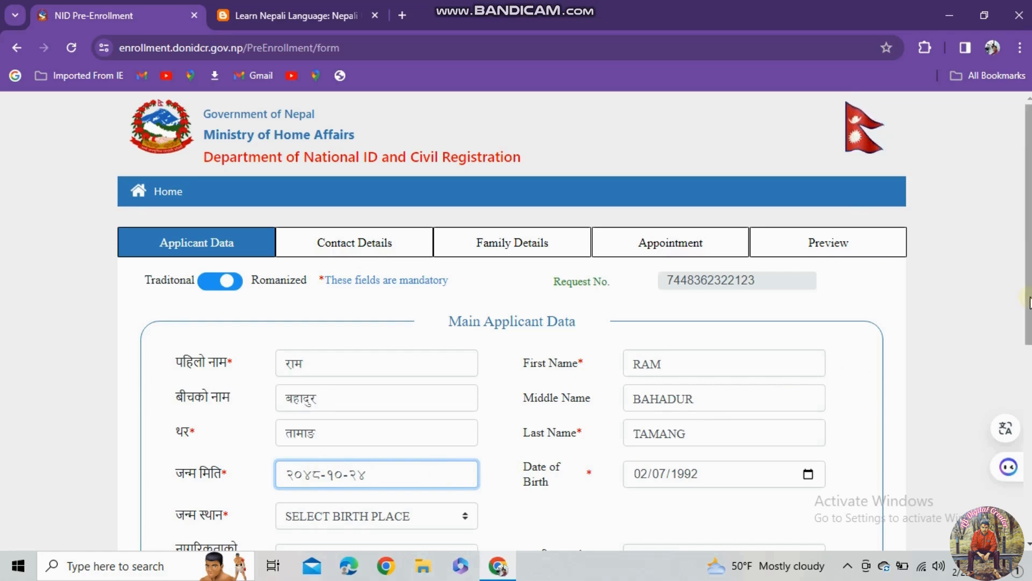
scroll(1028, 301, down, 2)
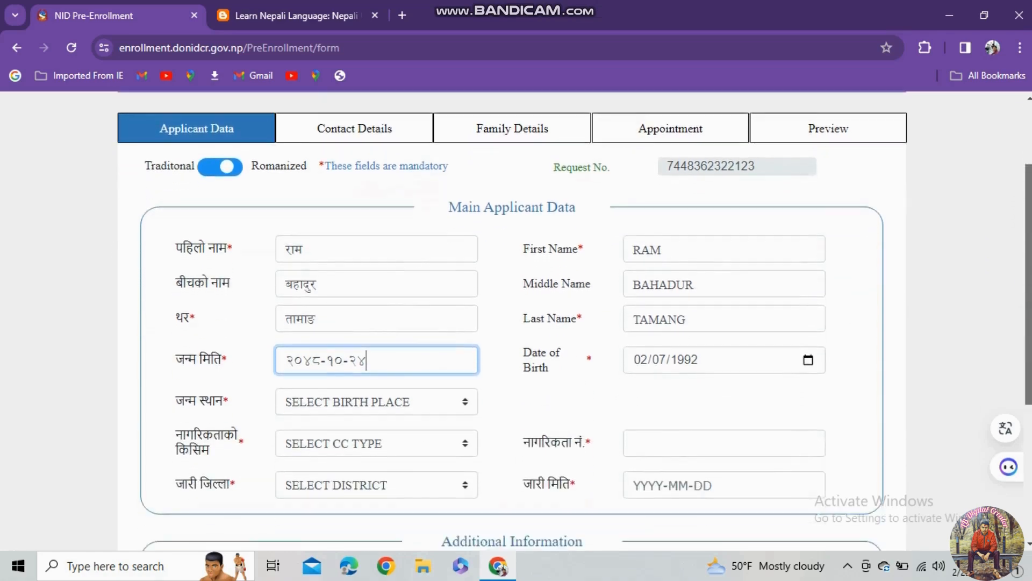
scroll(1028, 301, down, 1)
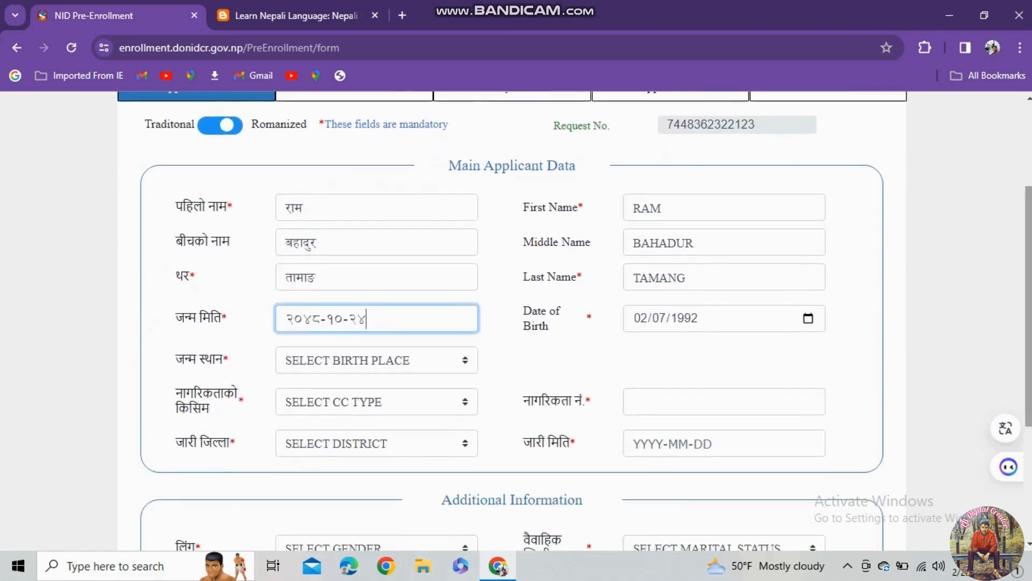
click(466, 363)
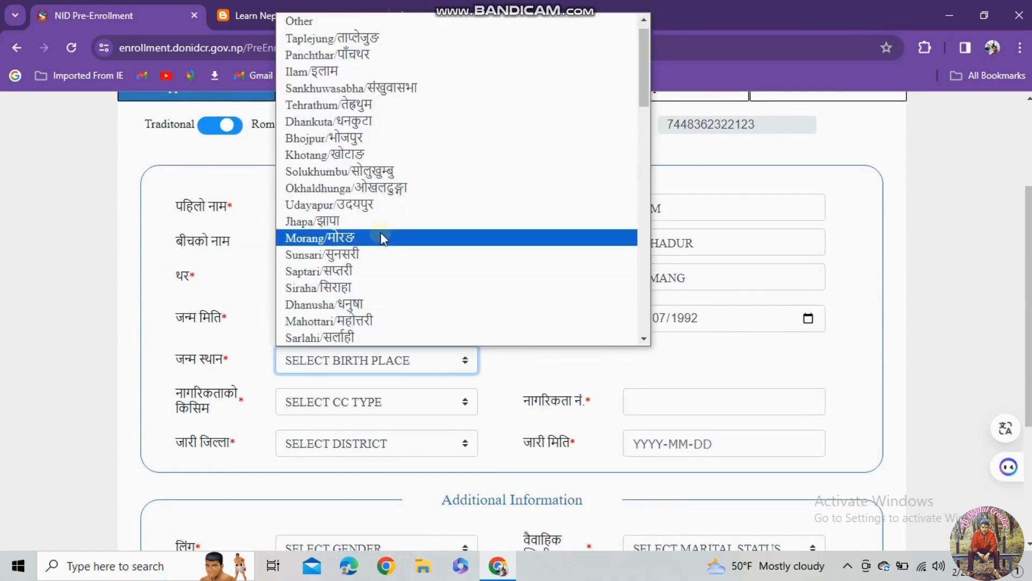
key(s)
key(s)
key(s)
key(s)
key(s)
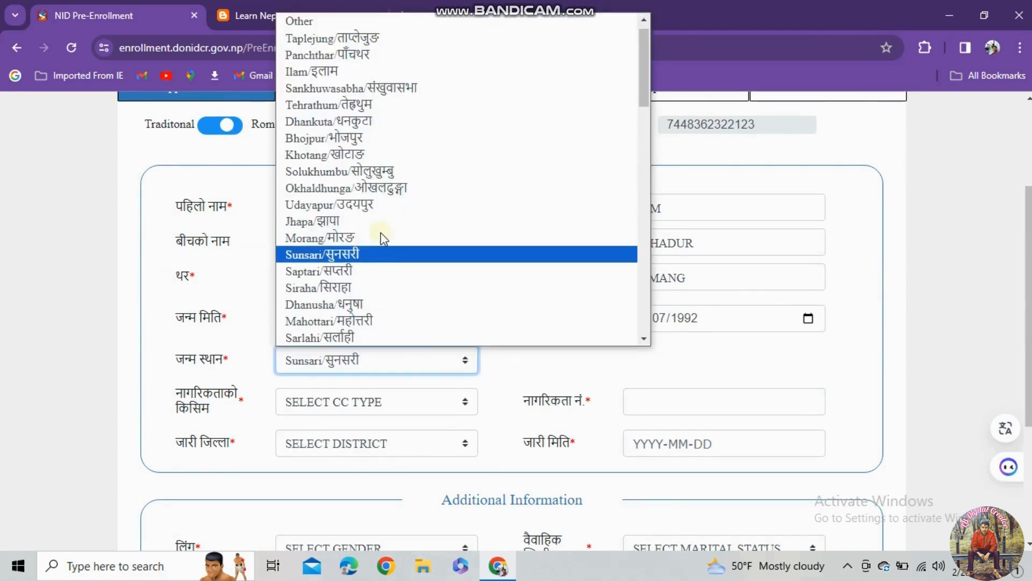
key(s)
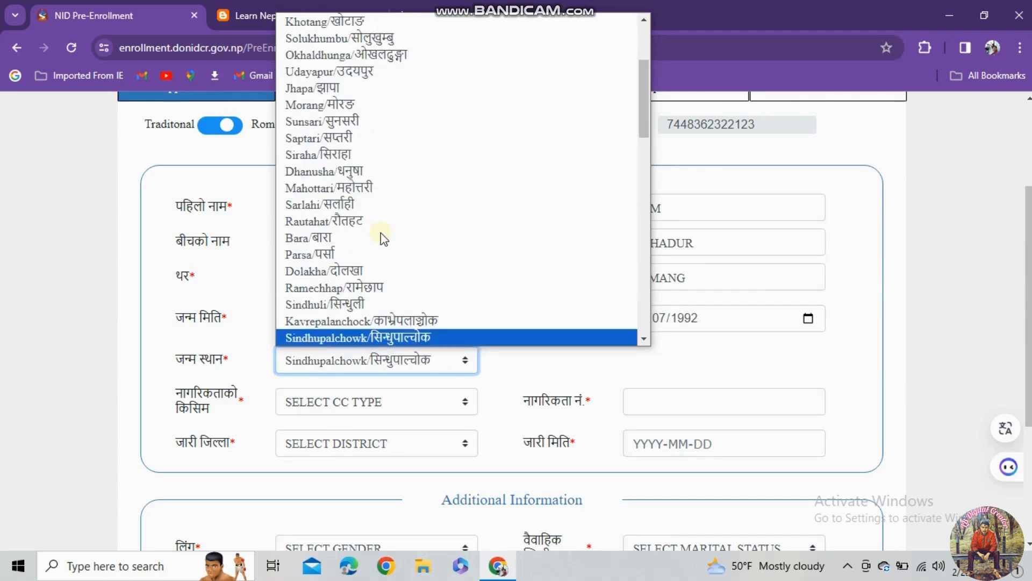
key(Return)
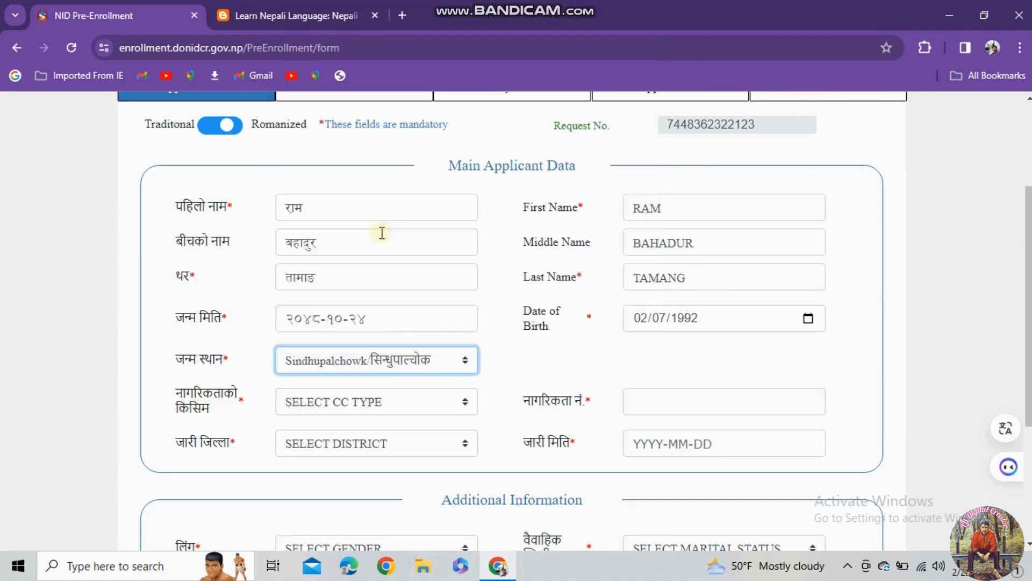
Choose Citizenship by Descent, enter the citizenship number, Sindhupalchowk issue district and the issue date.
click(337, 401)
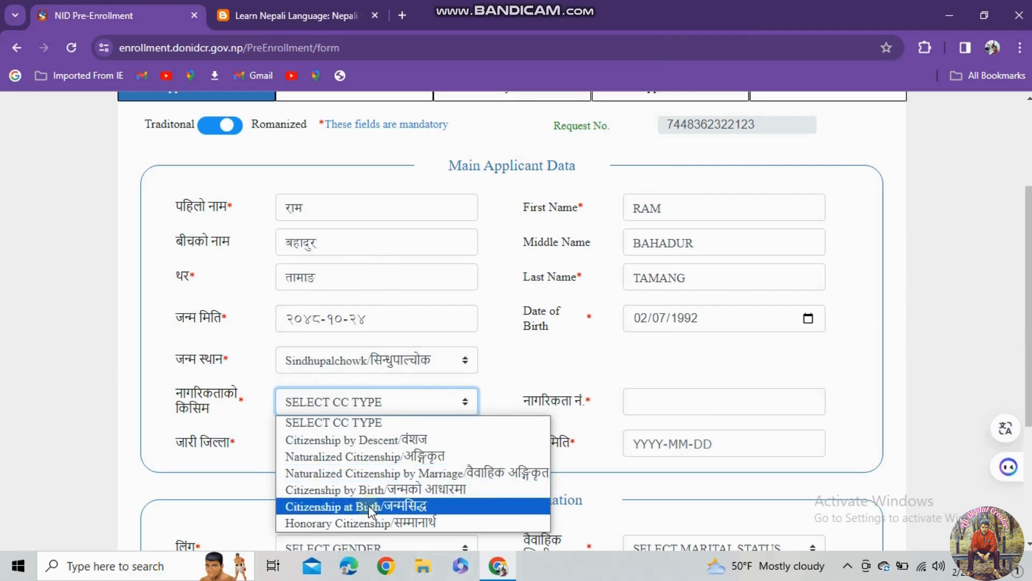
click(380, 441)
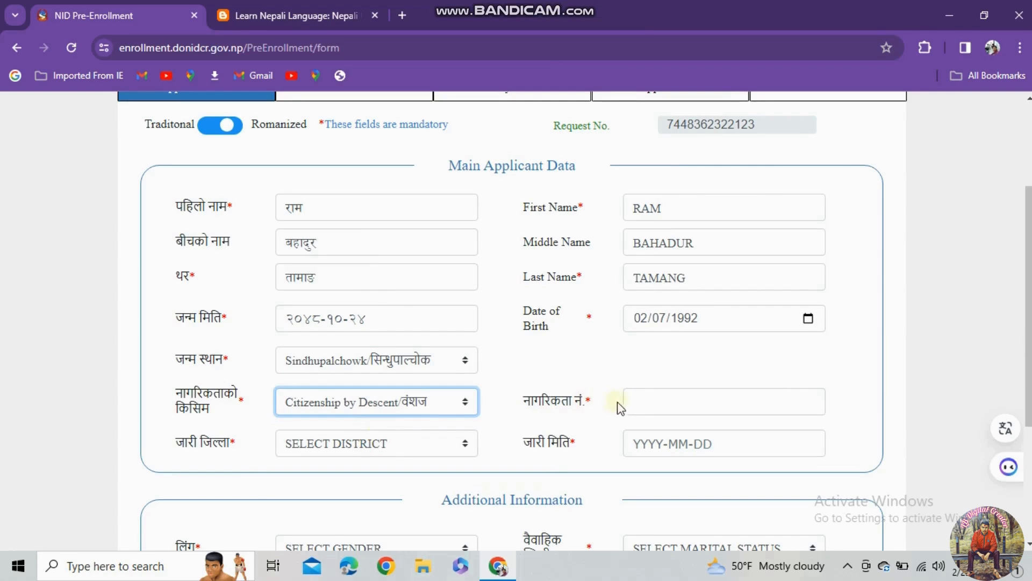
click(638, 404)
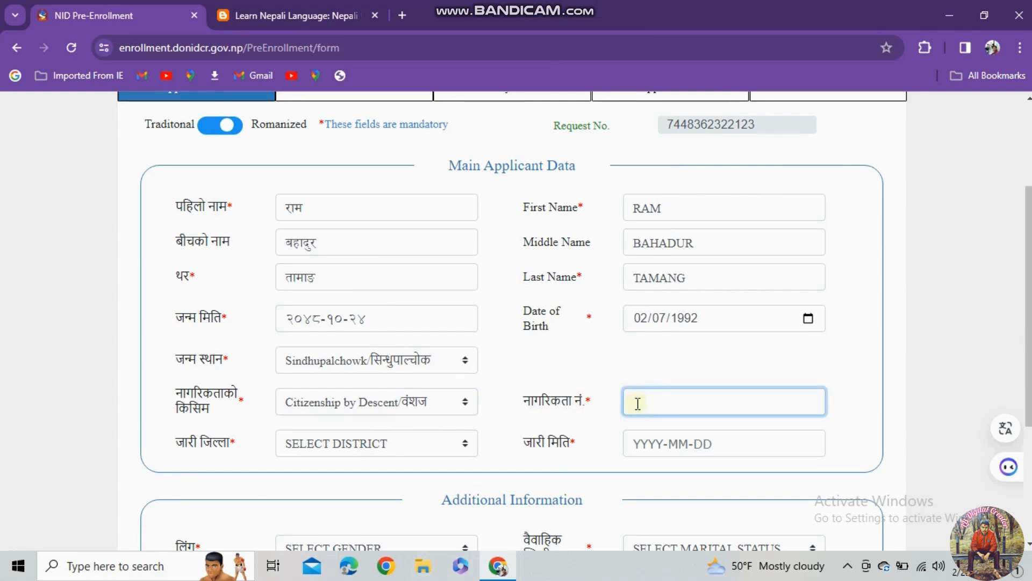
click(379, 444)
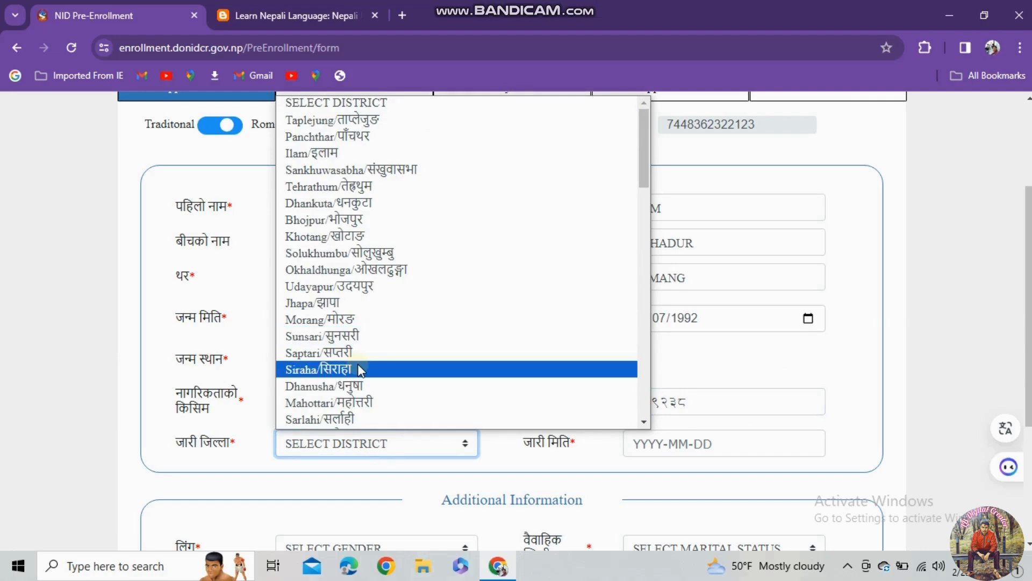
key(s)
key(s)
key(s)
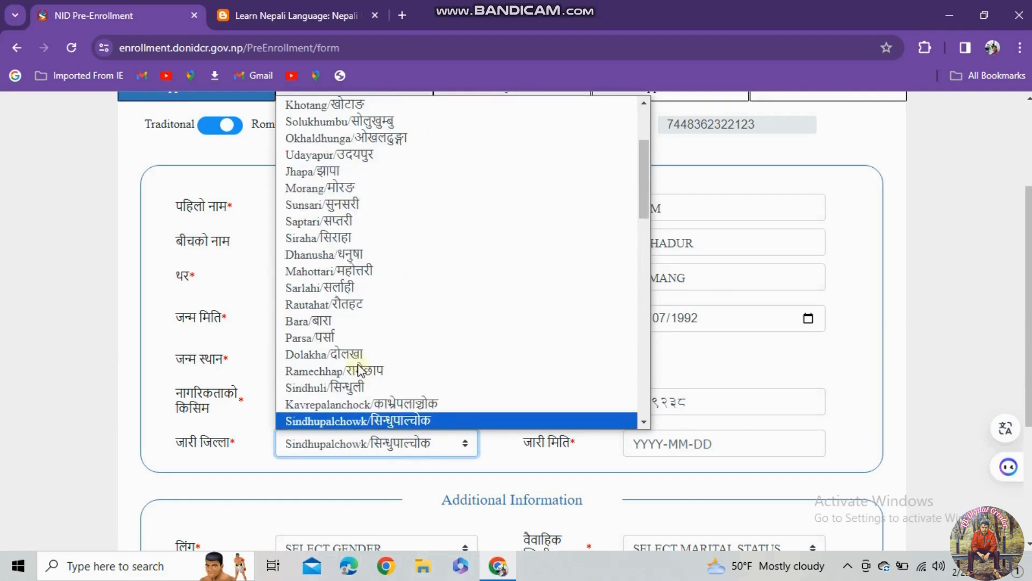
key(Return)
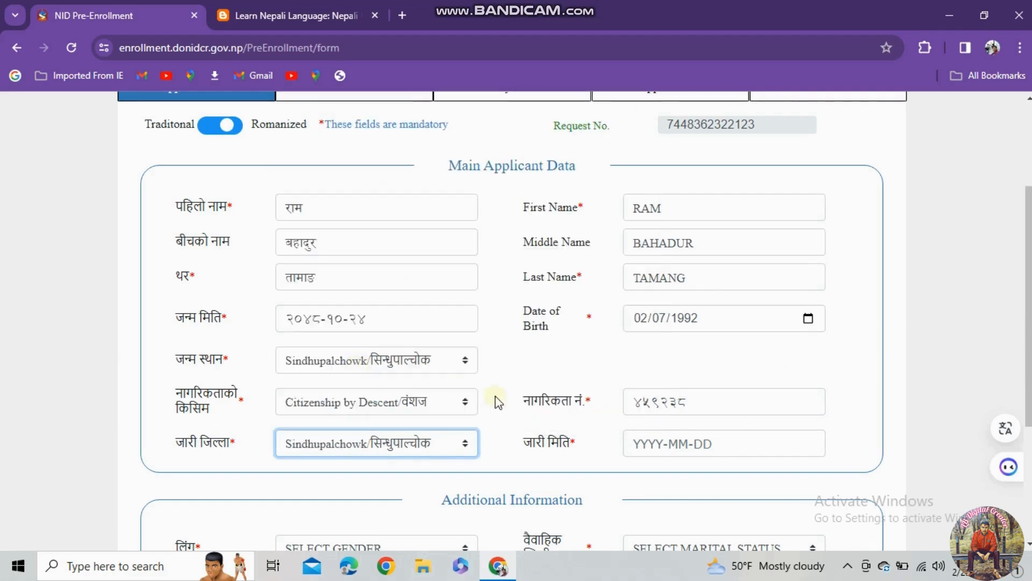
click(660, 446)
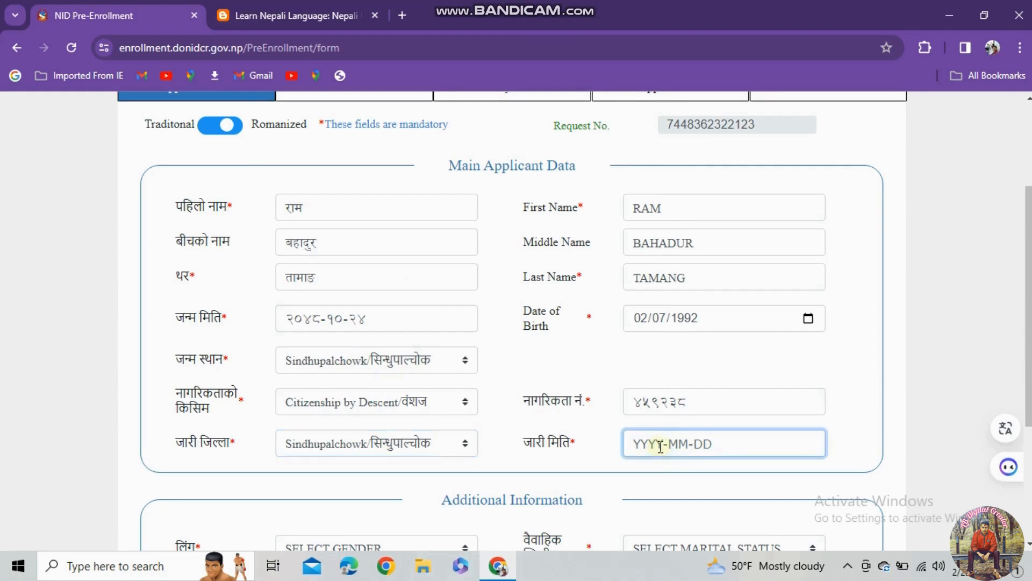
text(२०६६-)
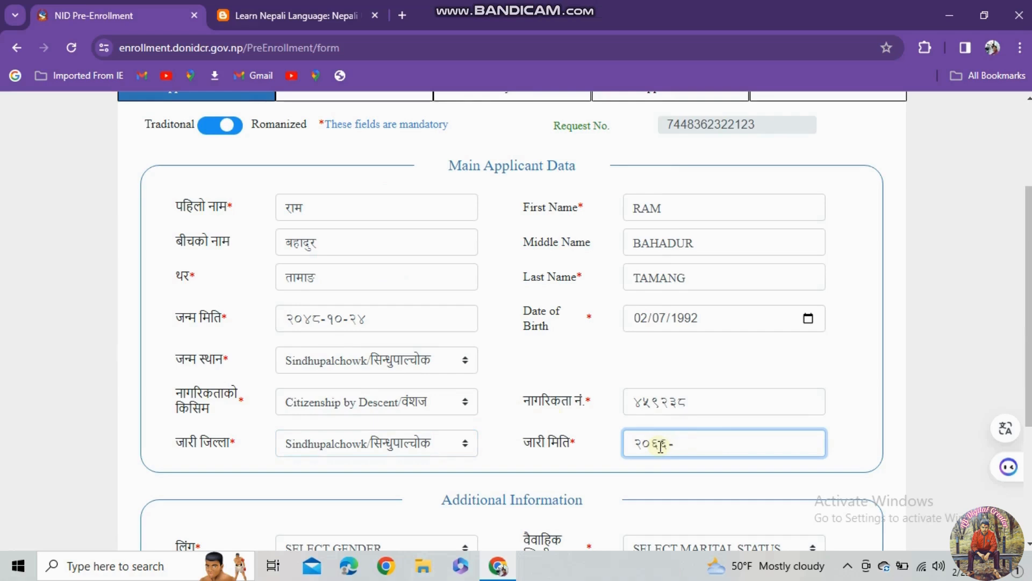
text(१०-१५)
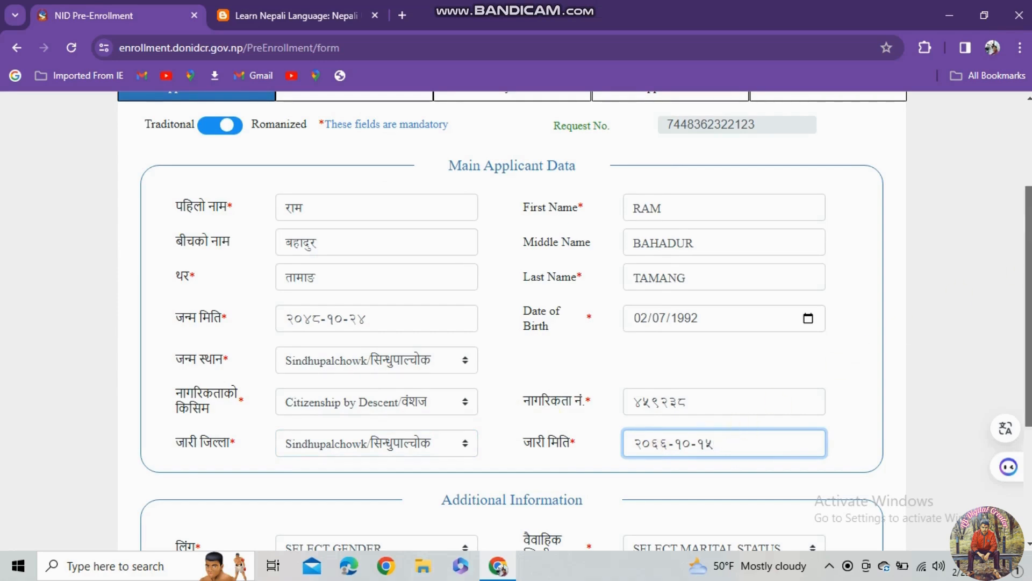
scroll(516, 323, down, 3)
Set gender Male, marital status Married, education Bachelor's Degree and profession Businessman.
scroll(517, 322, down, 2)
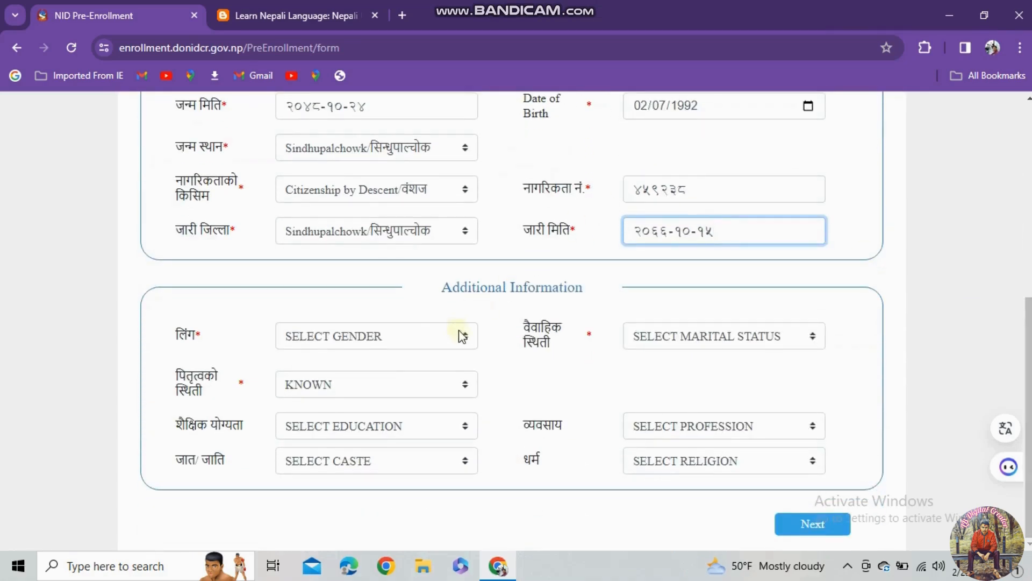
click(464, 339)
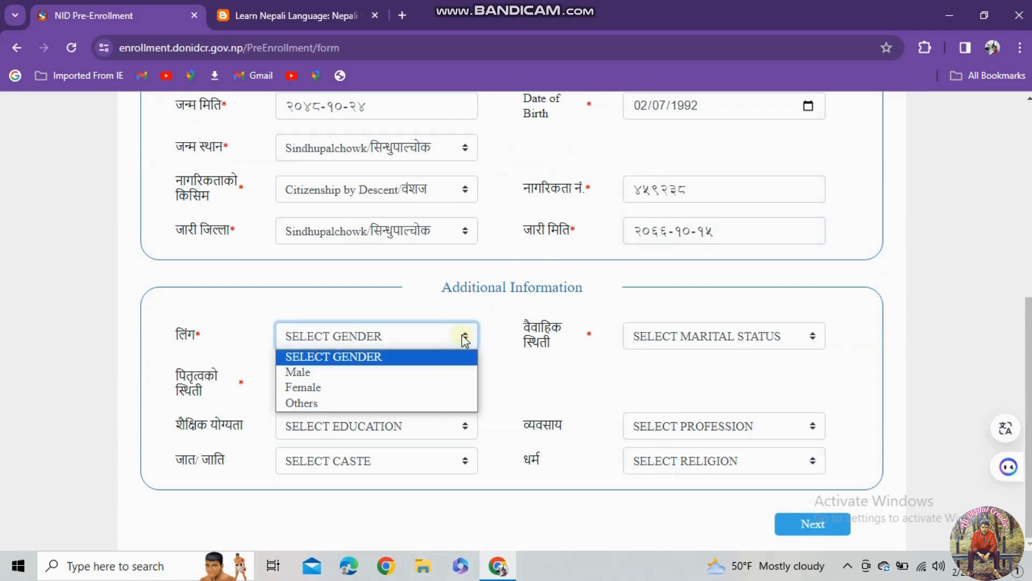
click(395, 373)
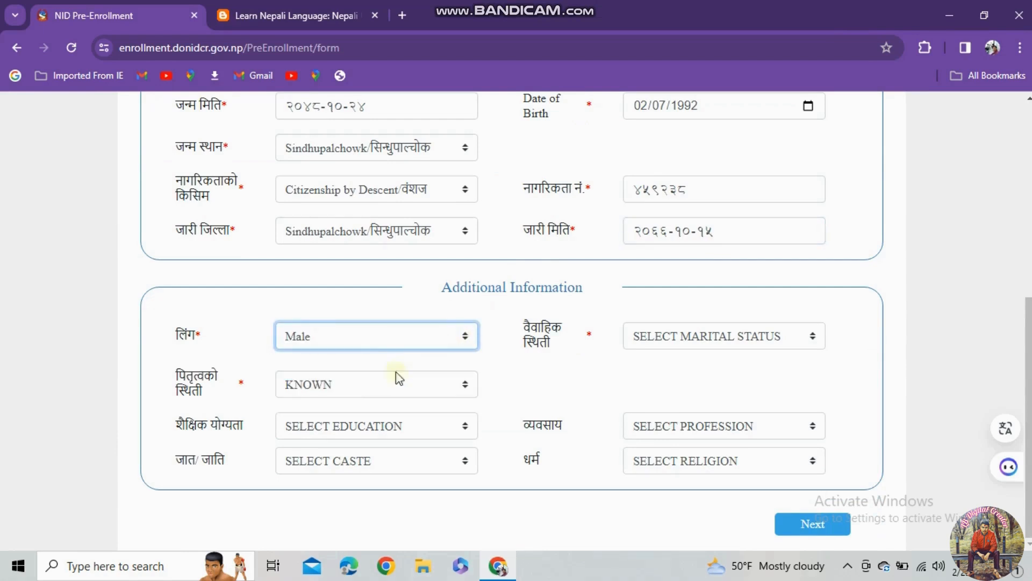
click(717, 341)
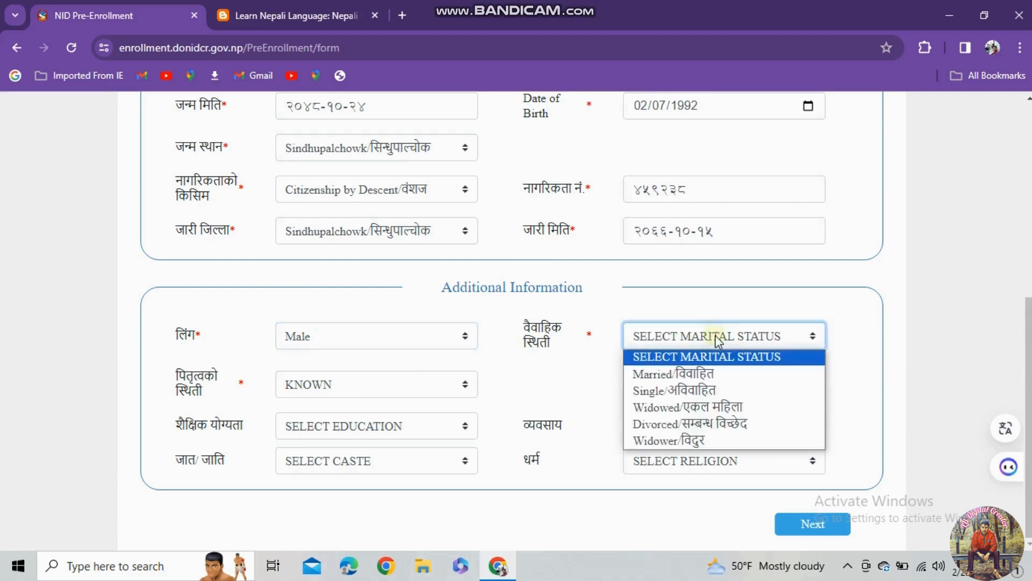
click(705, 376)
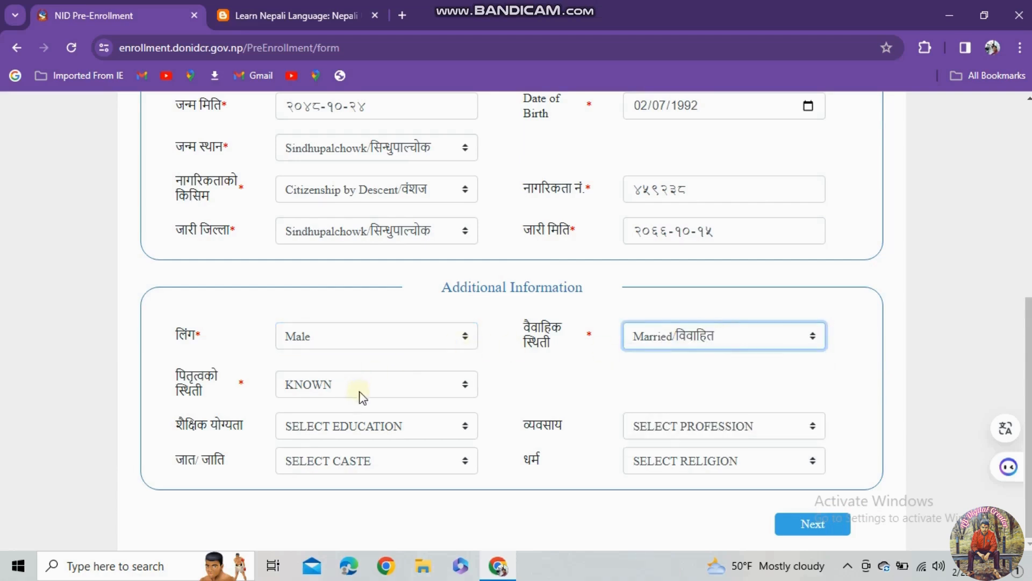
click(336, 428)
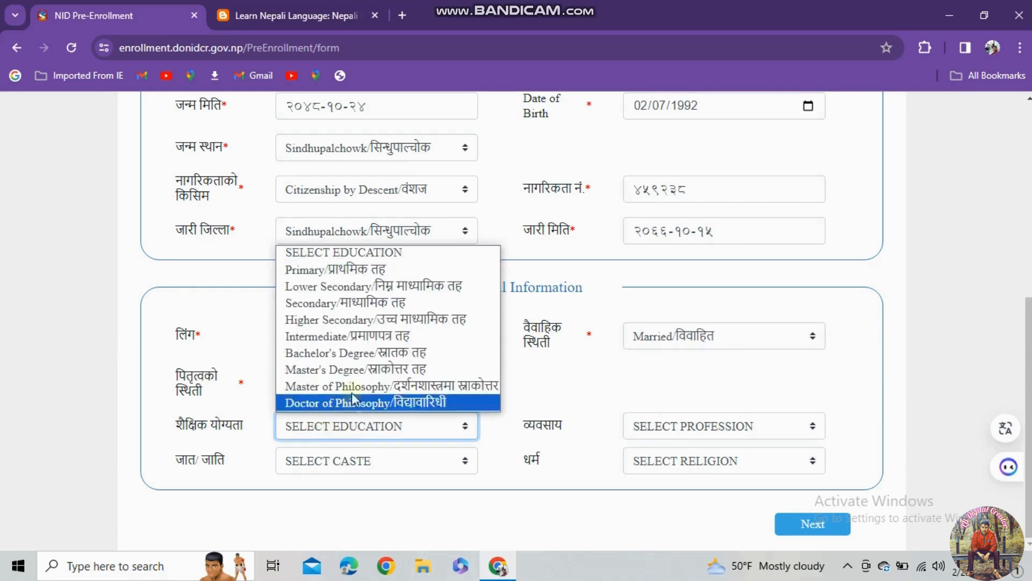
click(361, 353)
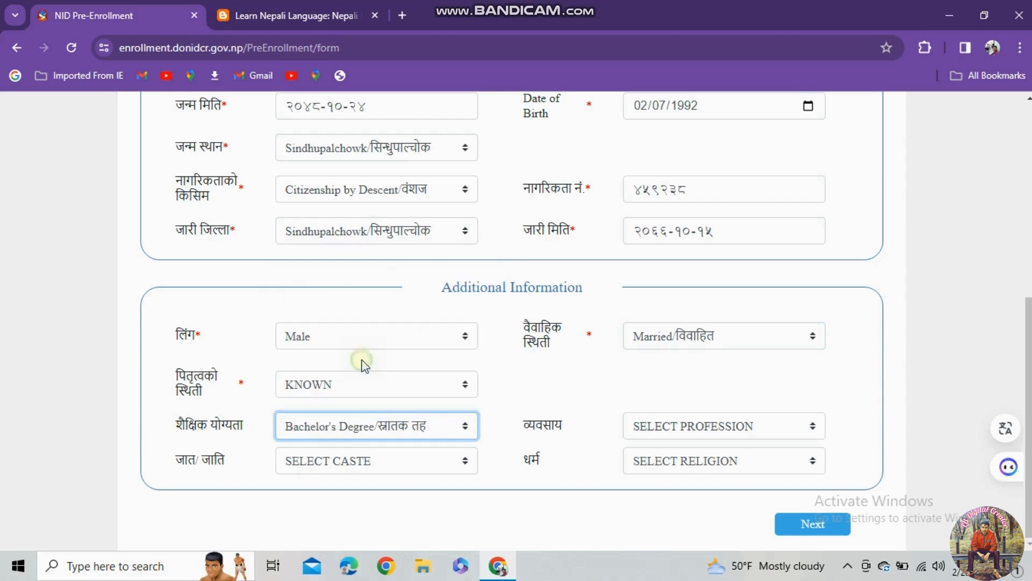
click(670, 427)
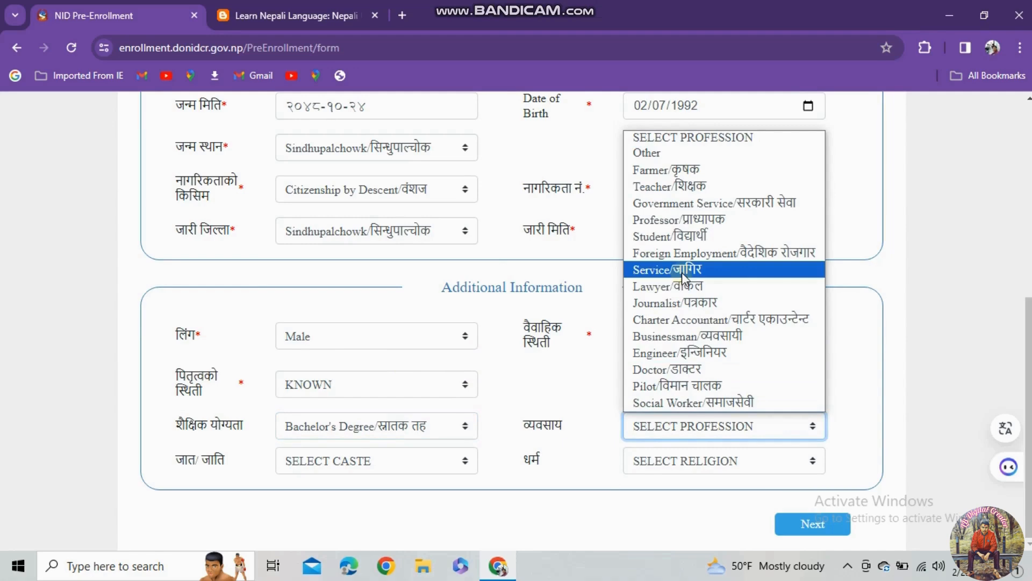
click(682, 336)
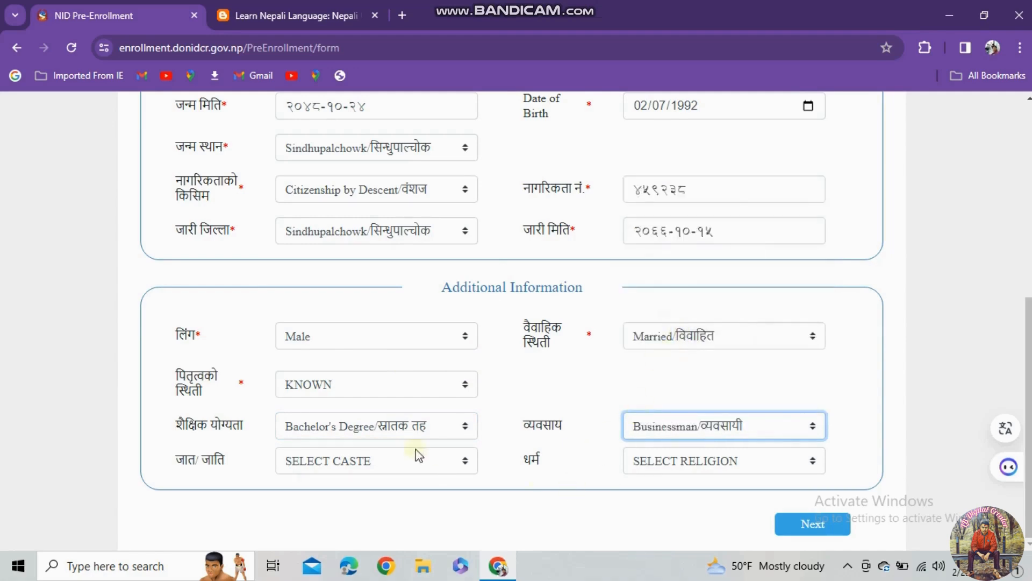
Set the caste to Tamang and the religion to Bouddha.
click(323, 460)
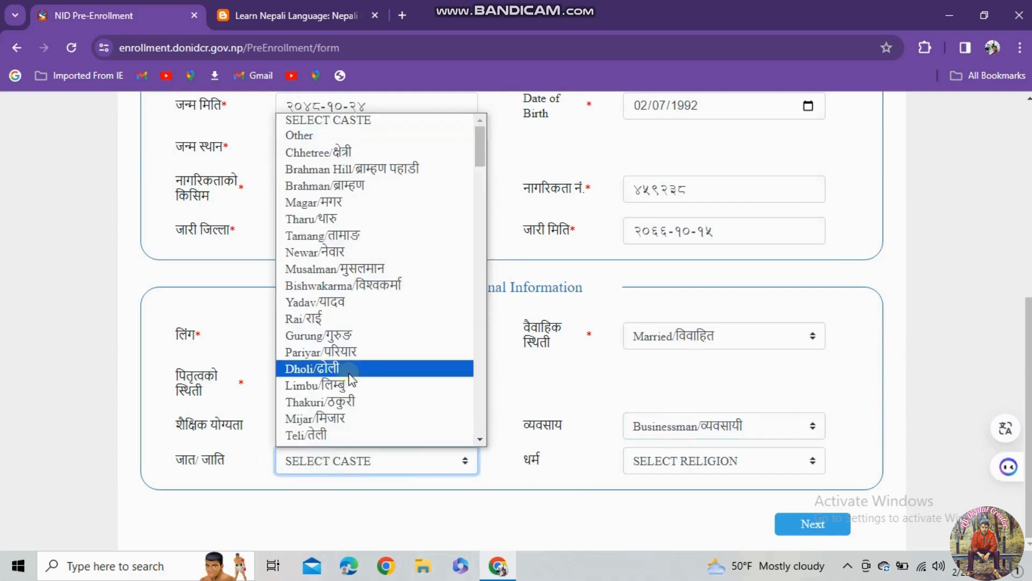
click(371, 236)
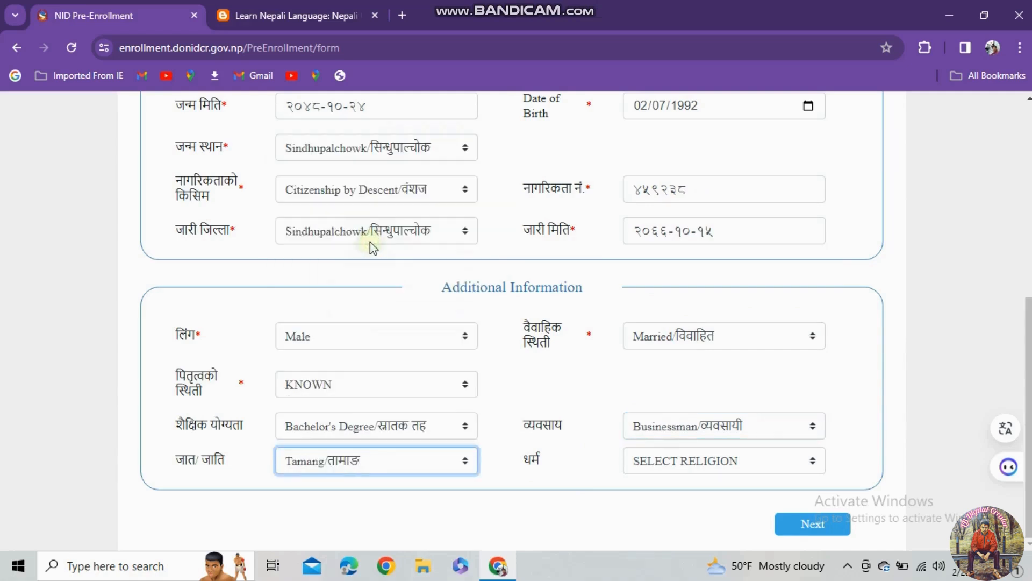
click(689, 461)
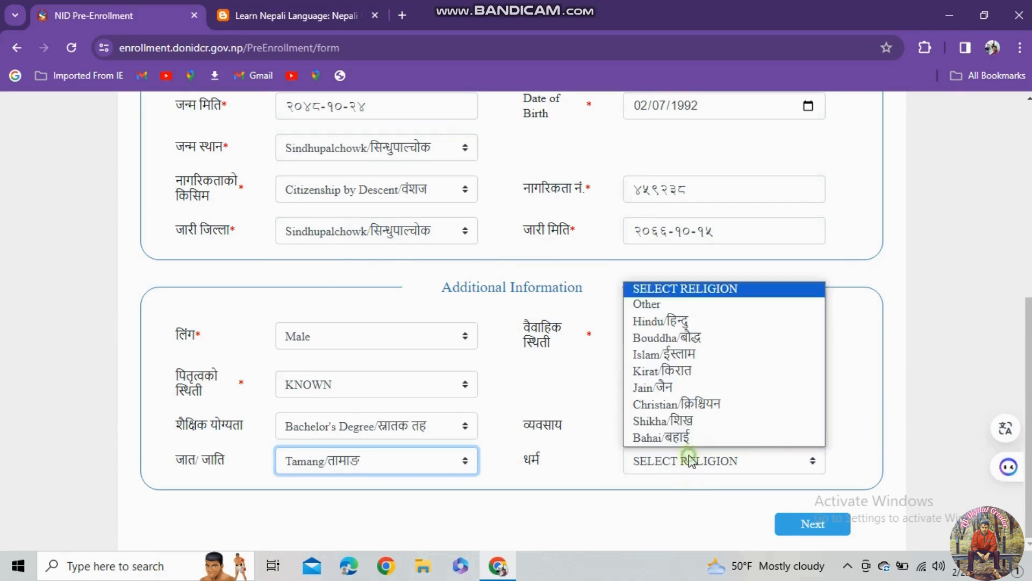
click(694, 340)
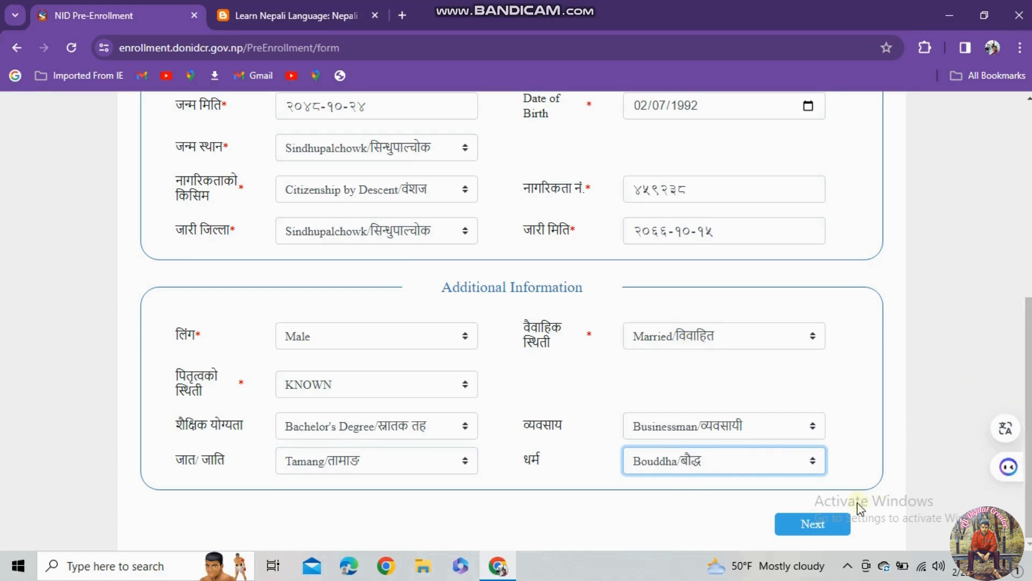
On Contact Details, choose Bagmati province, Sindhupalchowk district and Balephi Rural Municipality for the permanent address.
click(814, 522)
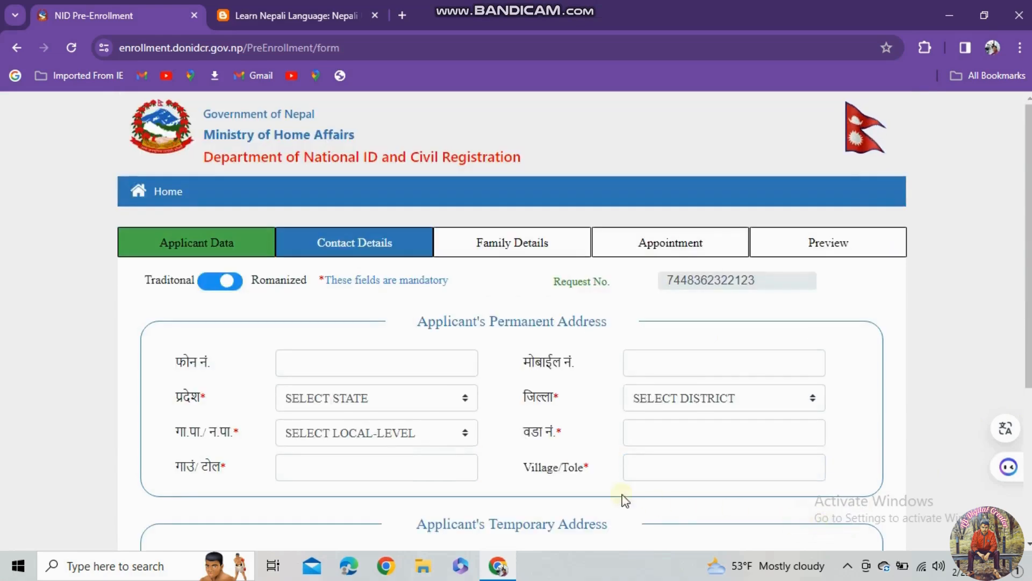
click(407, 368)
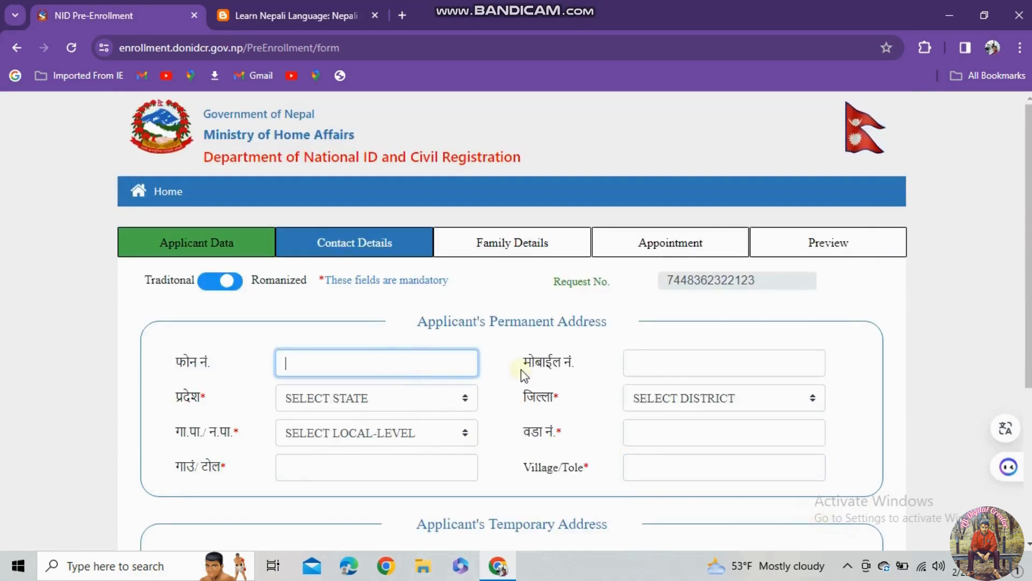
click(642, 361)
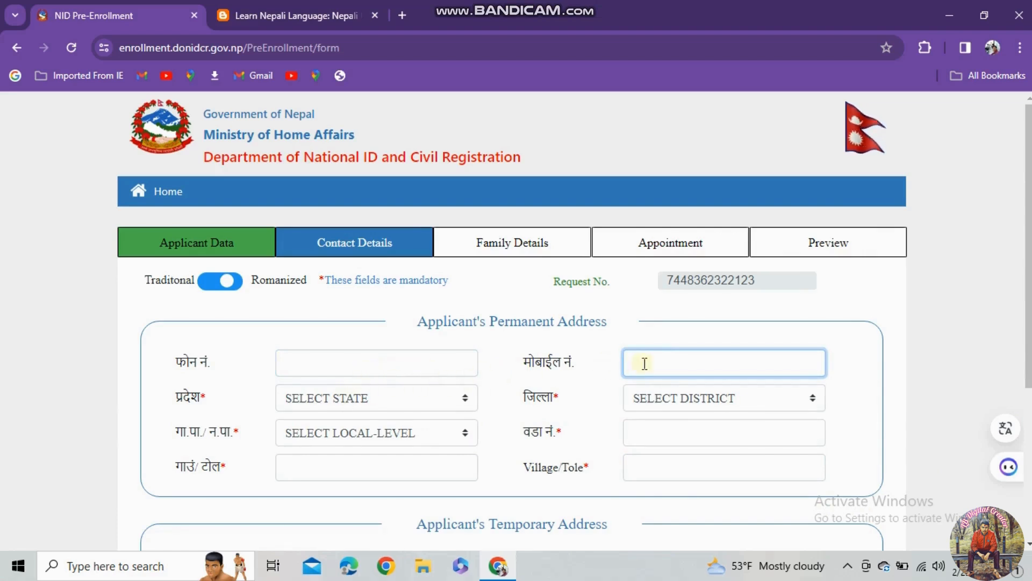
click(353, 405)
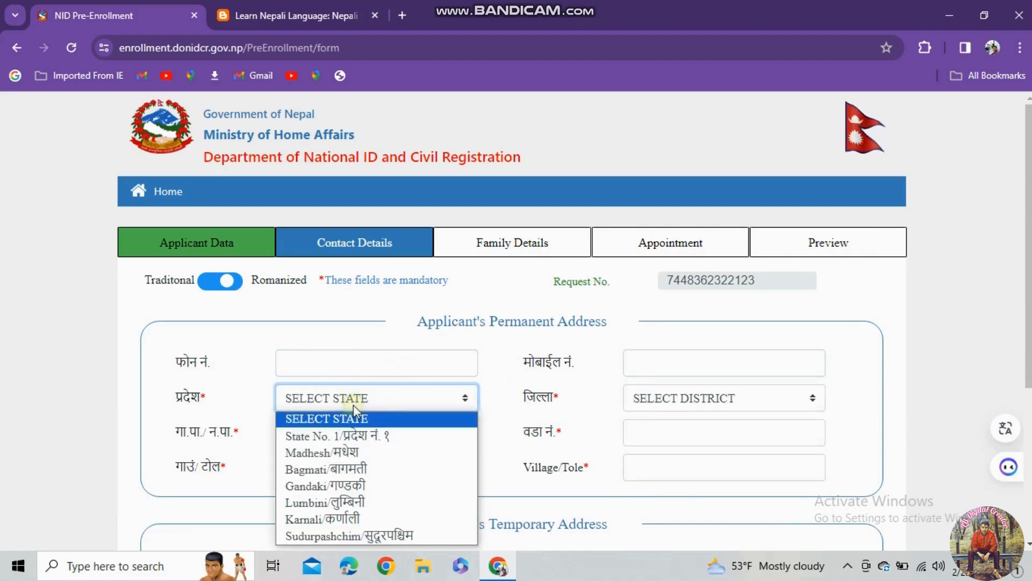
click(351, 470)
click(667, 404)
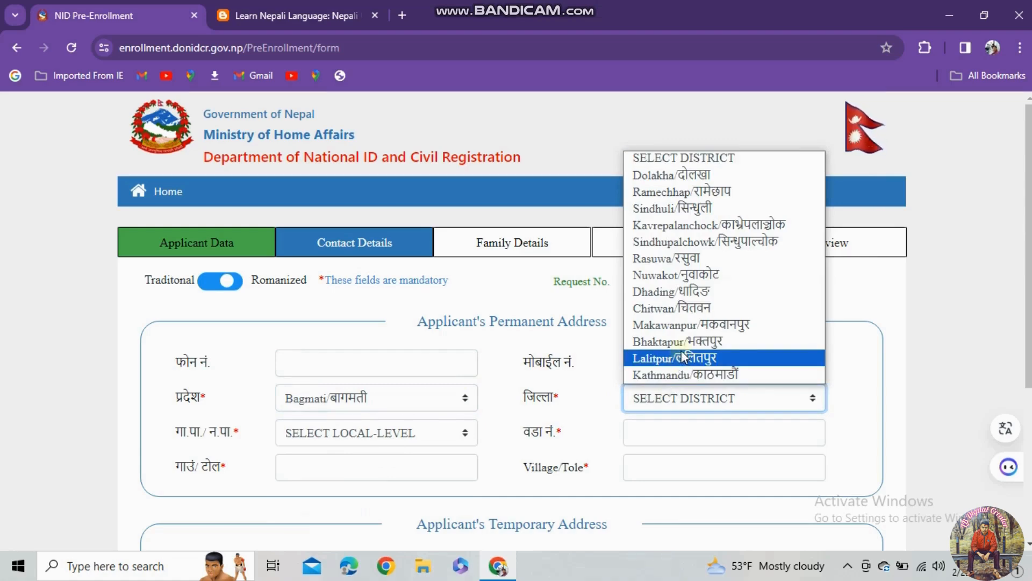
click(713, 241)
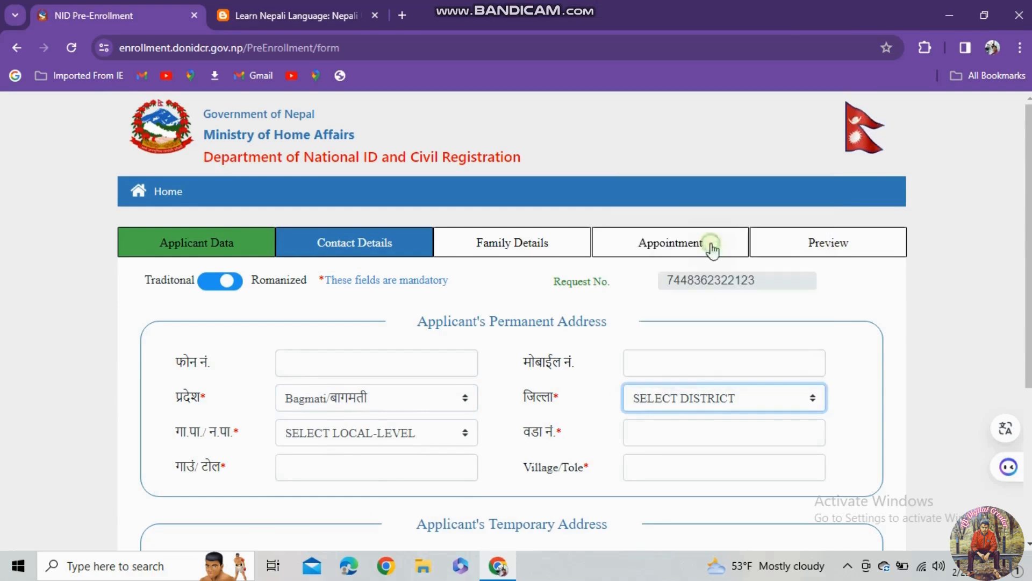
click(434, 432)
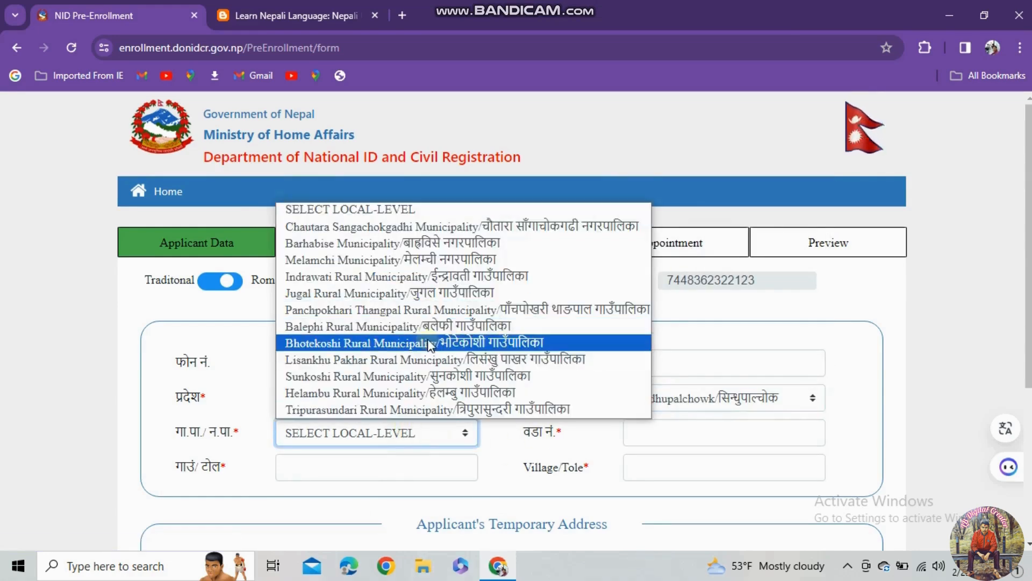
click(427, 326)
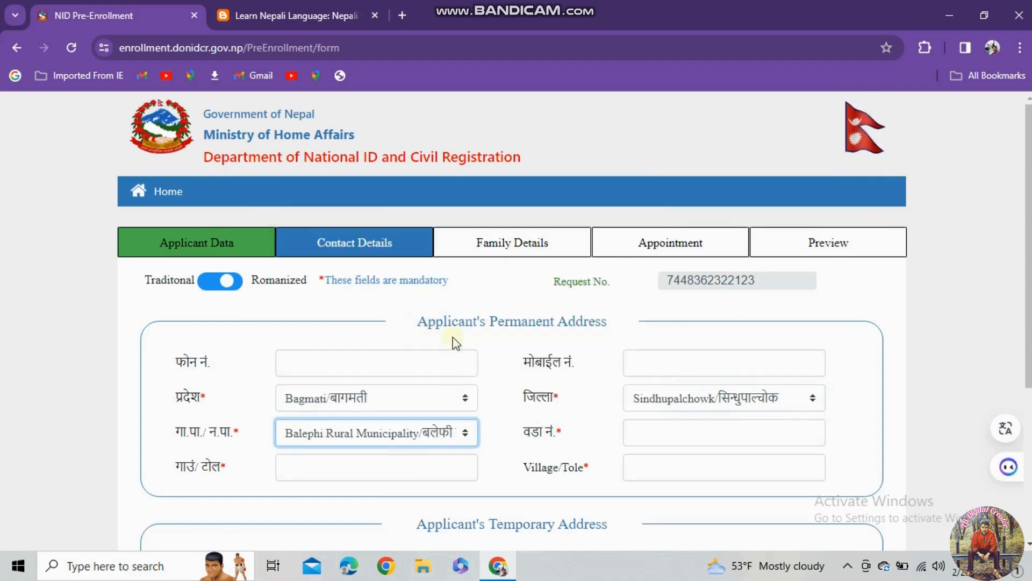
click(654, 430)
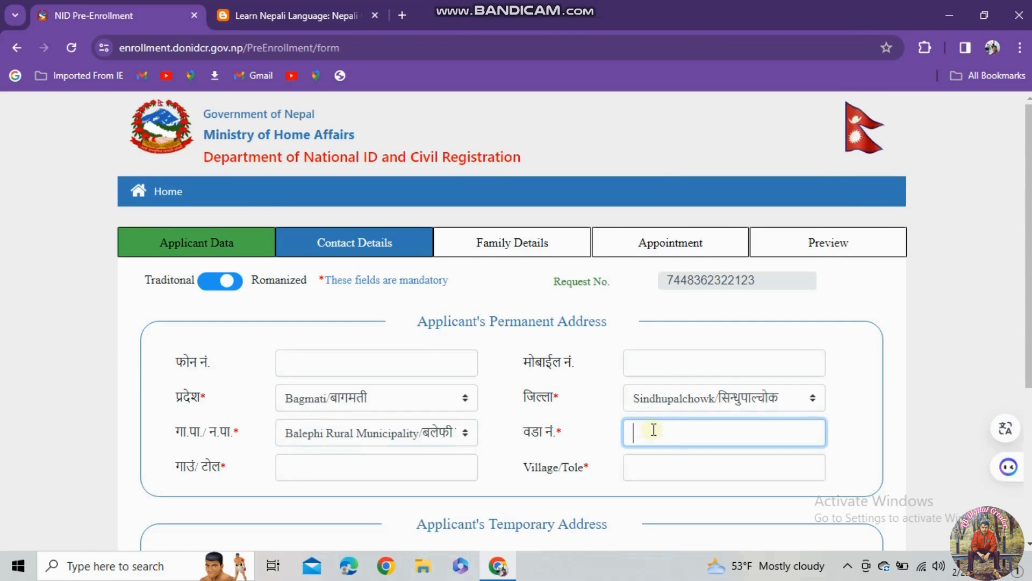
Type the permanent ward number and the village name in Nepali and in Roman capitals.
text(२)
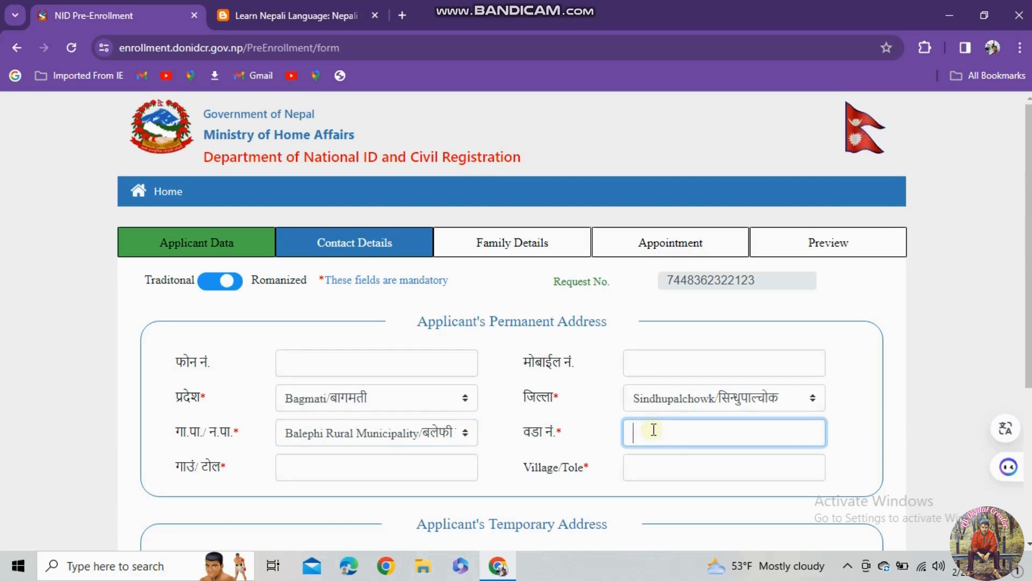
text(०४)
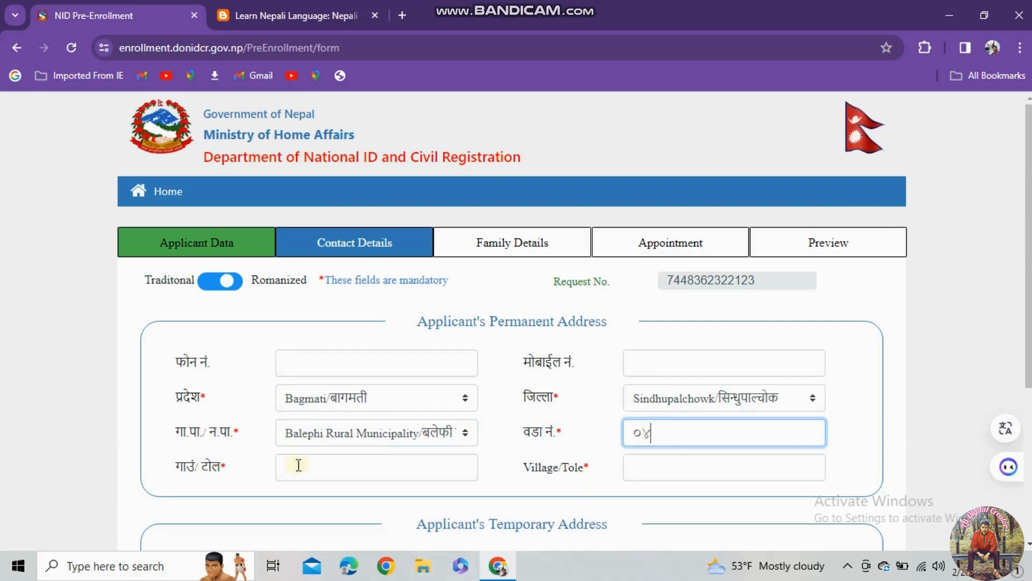
click(281, 467)
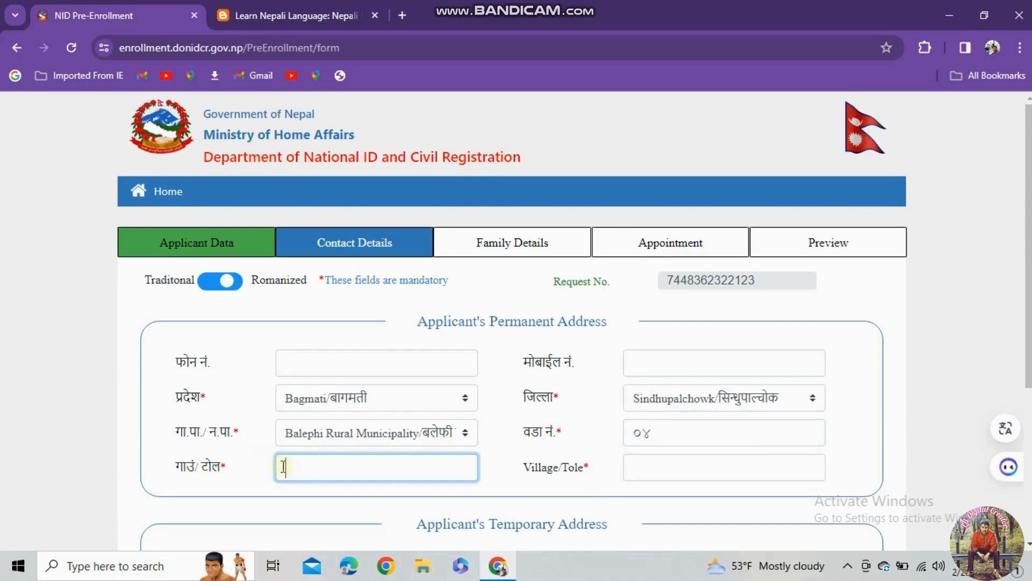
text(त्रा)
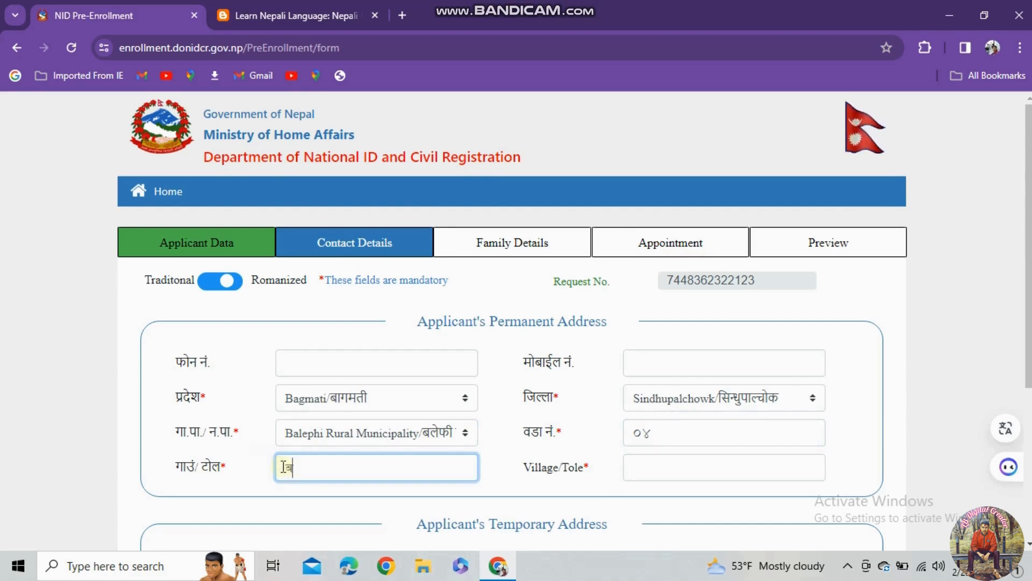
key(BackSpace)
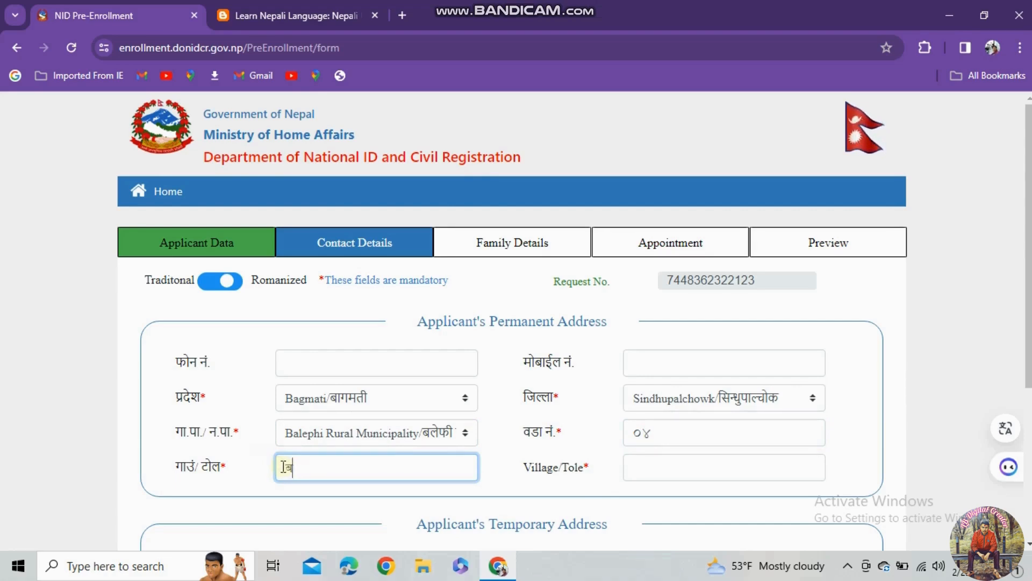
text(ले)
text(फी)
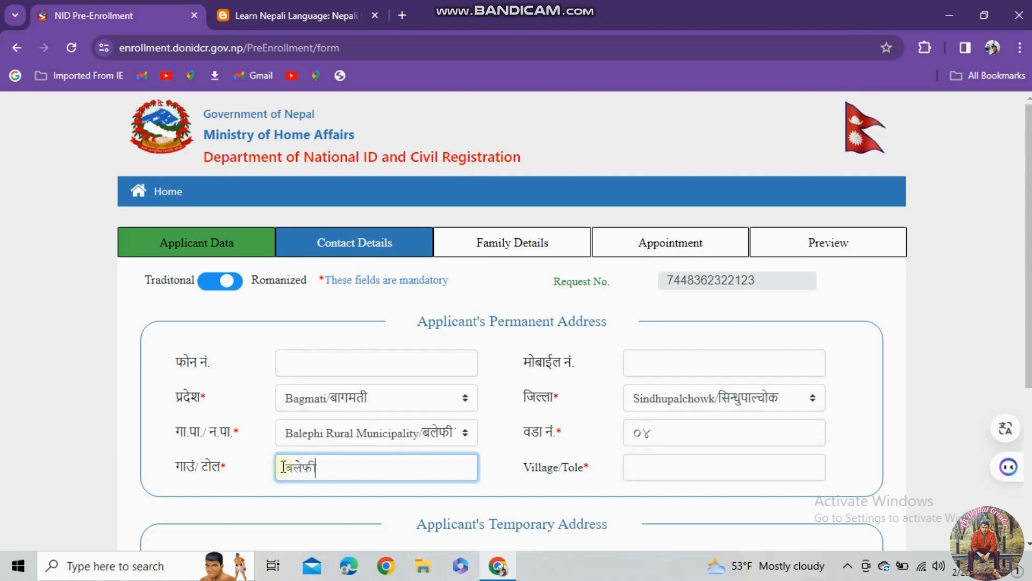
click(656, 462)
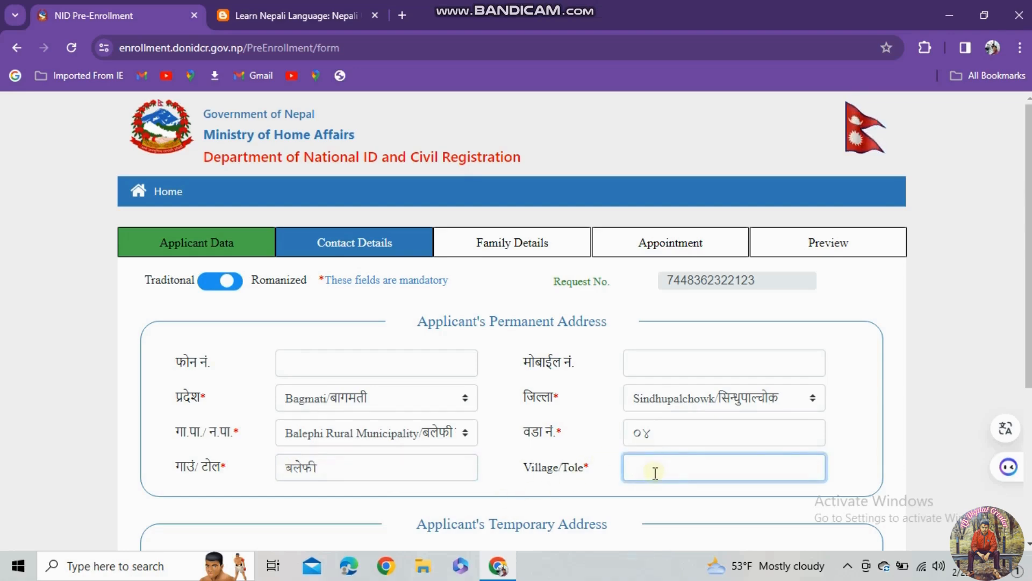
text(B)
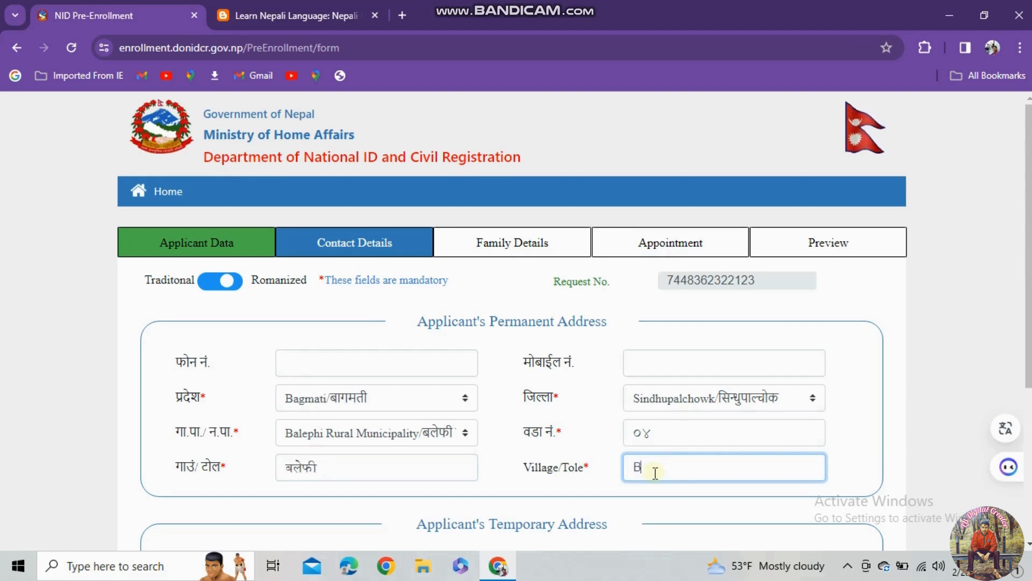
text(A)
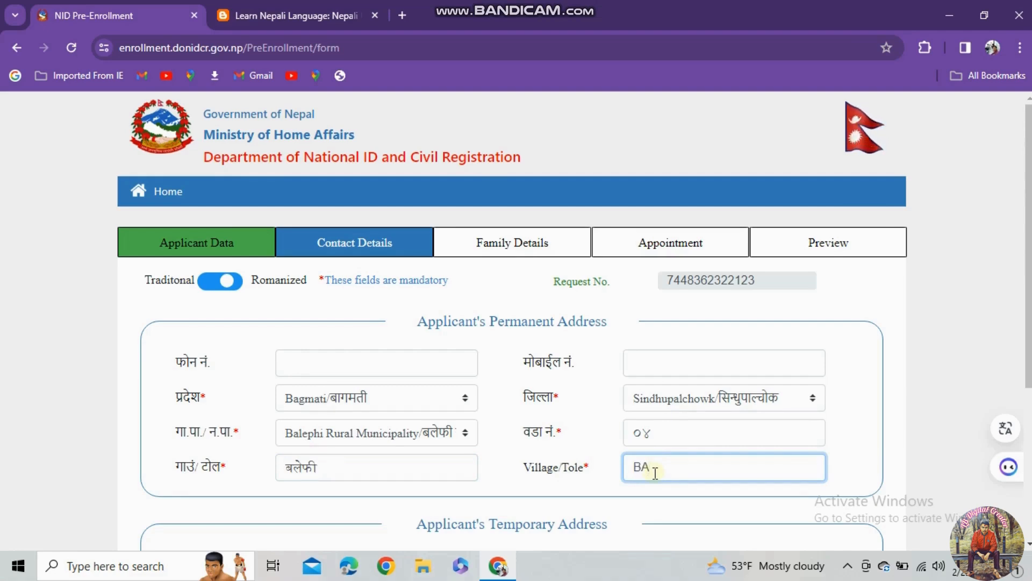
text(LE)
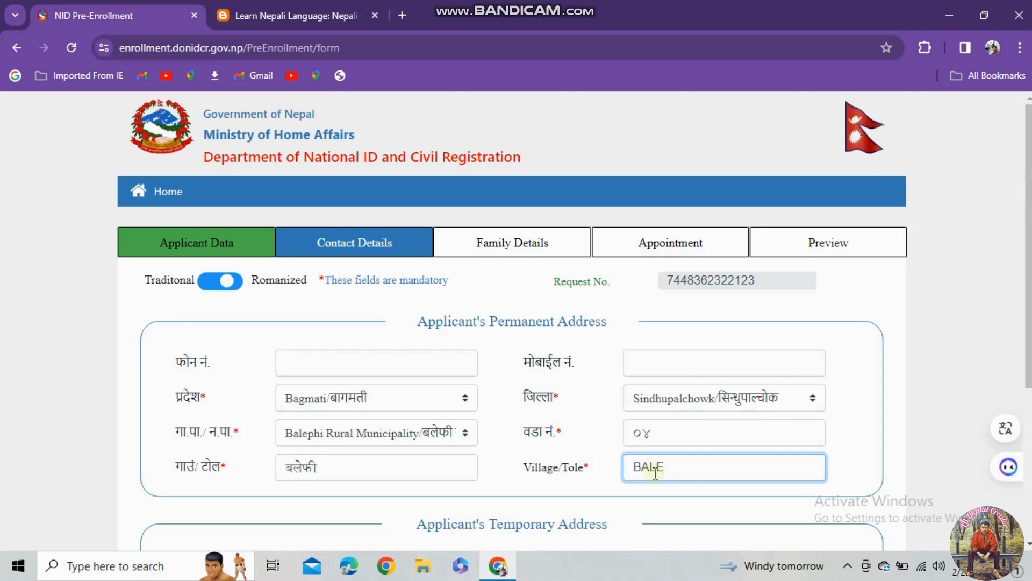
text(PHI)
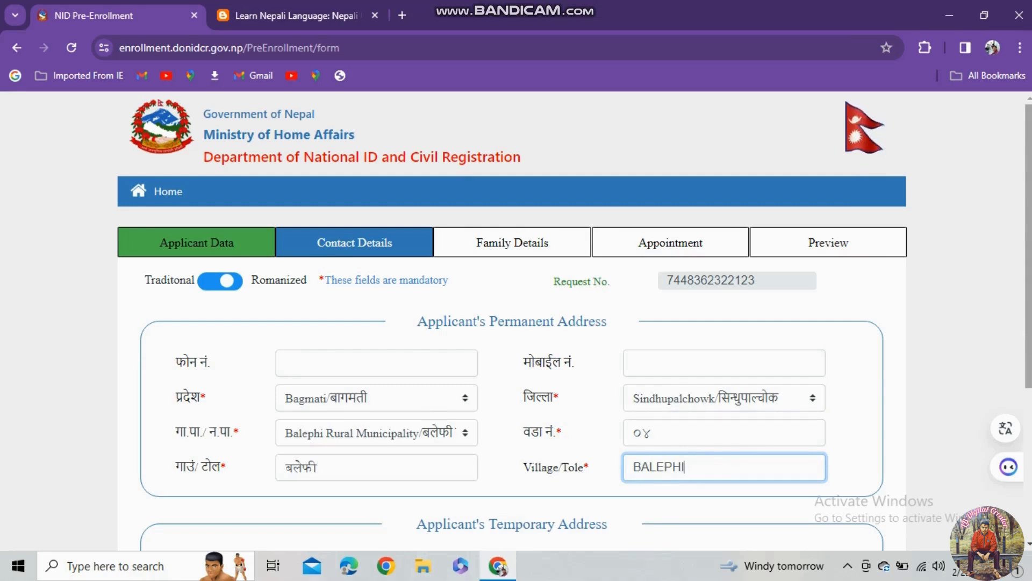
Set the temporary address to Bagmati, Bhaktapur, Suryabinayak Municipality instead of copying the permanent one.
scroll(1028, 242, down, 3)
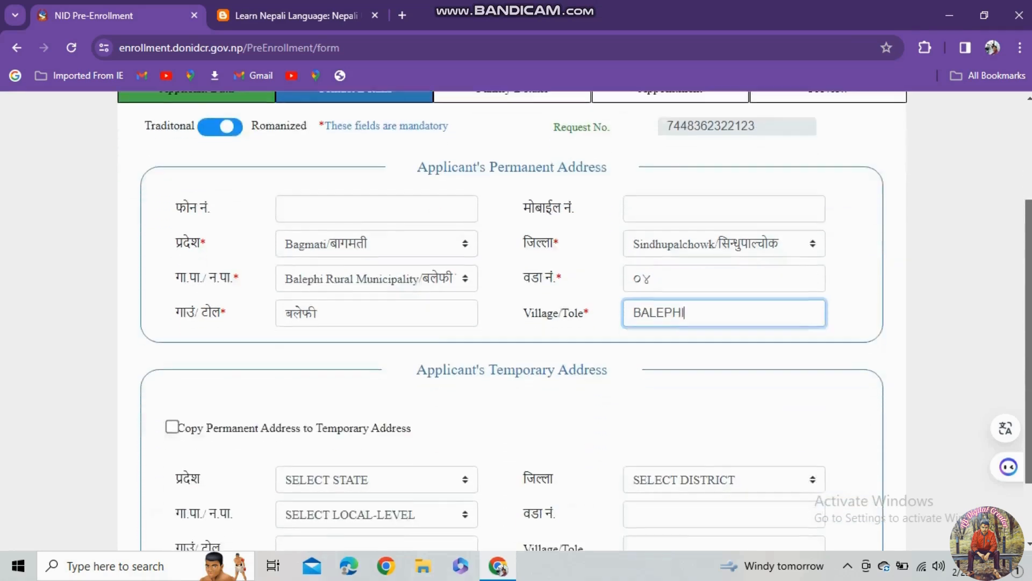
scroll(1028, 242, down, 2)
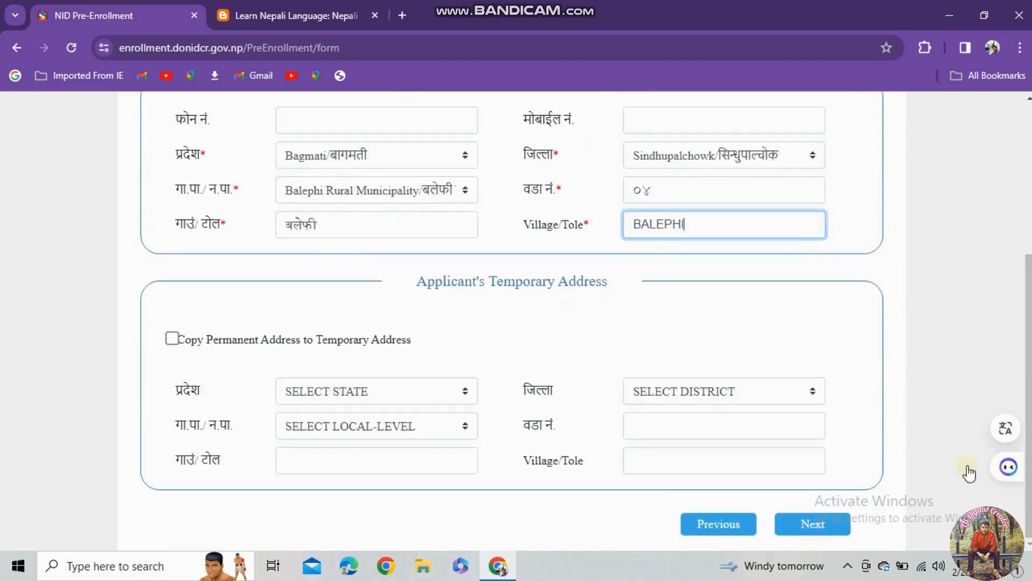
click(172, 338)
click(172, 338)
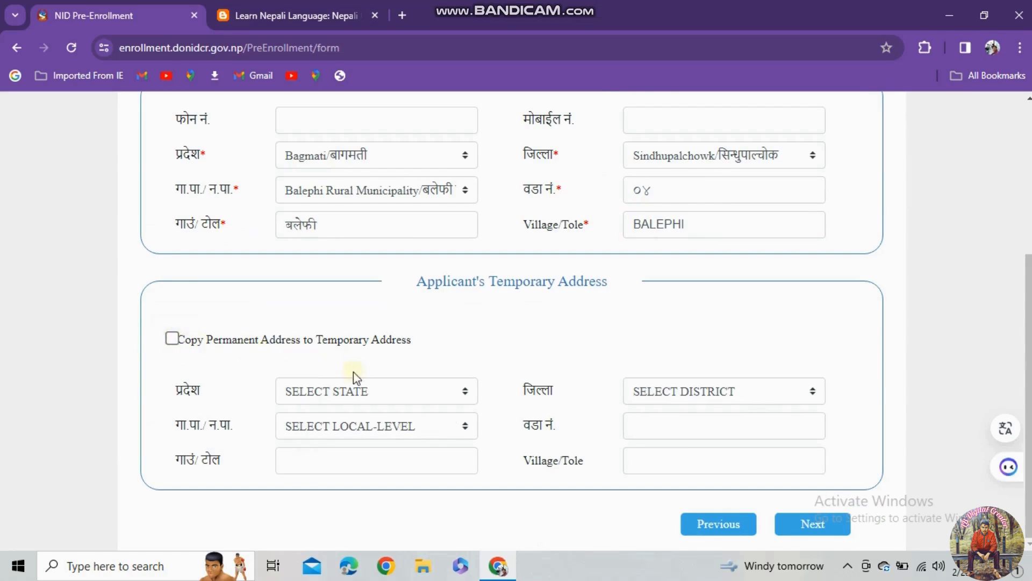
click(325, 392)
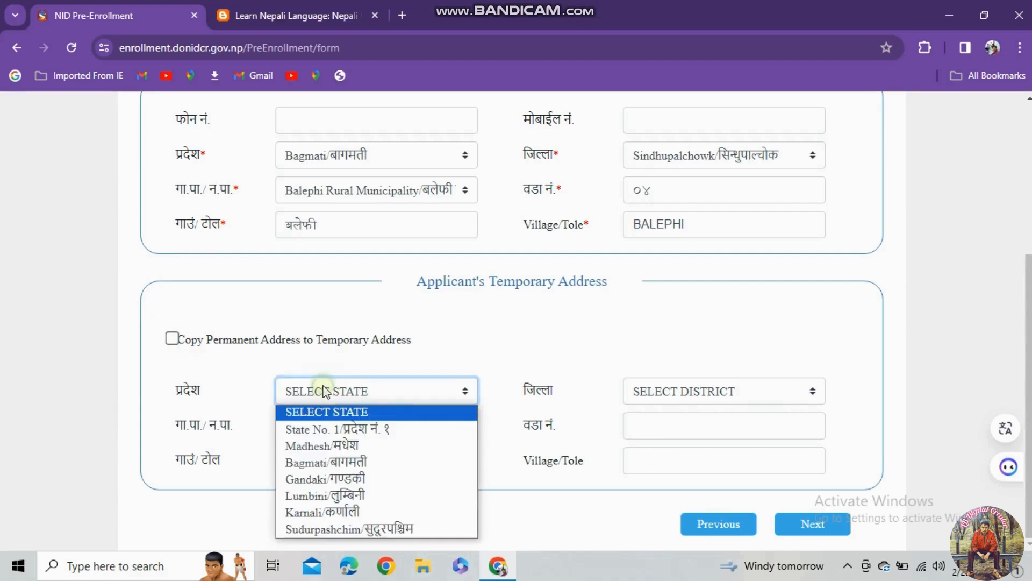
click(324, 463)
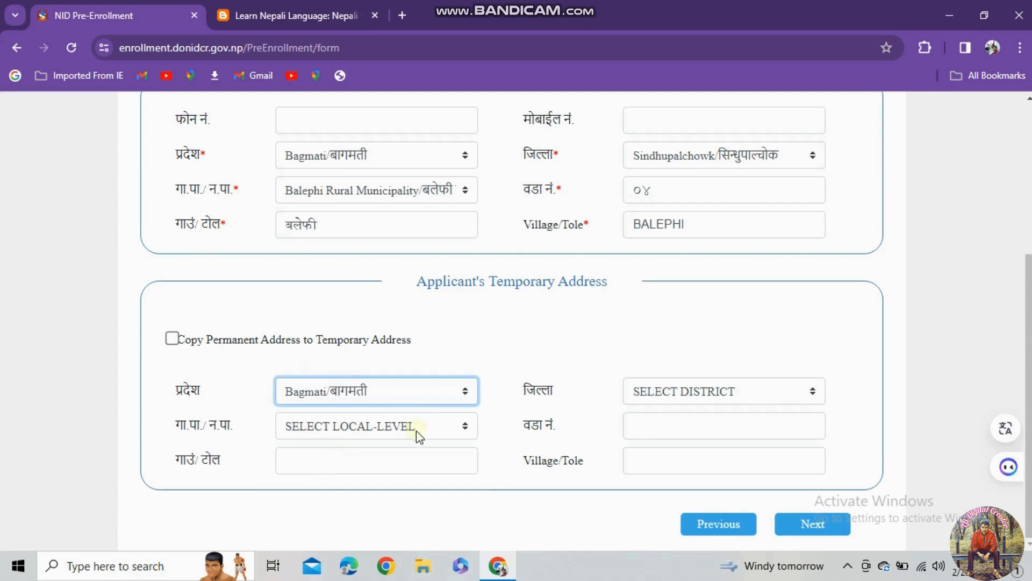
click(670, 391)
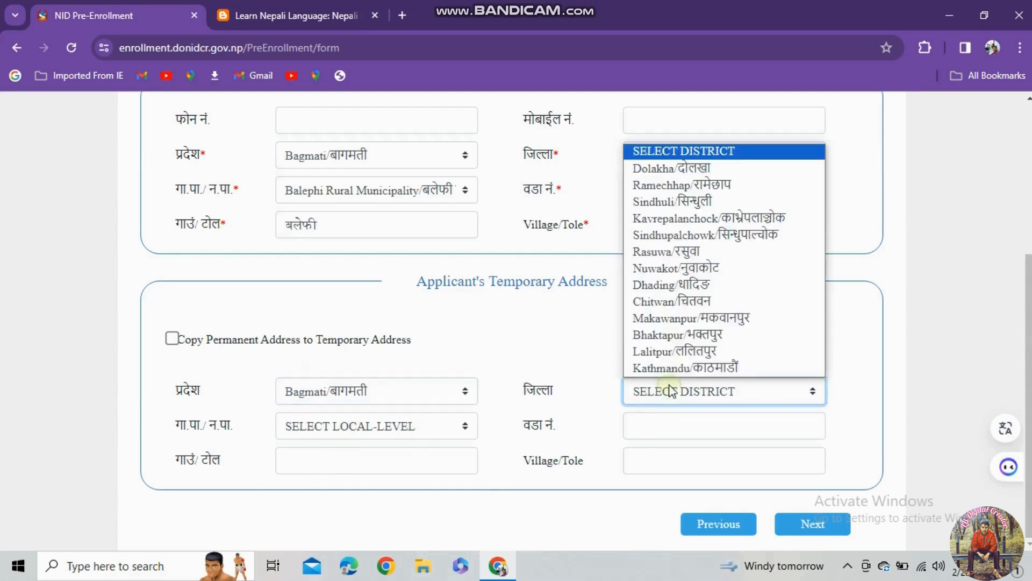
click(678, 338)
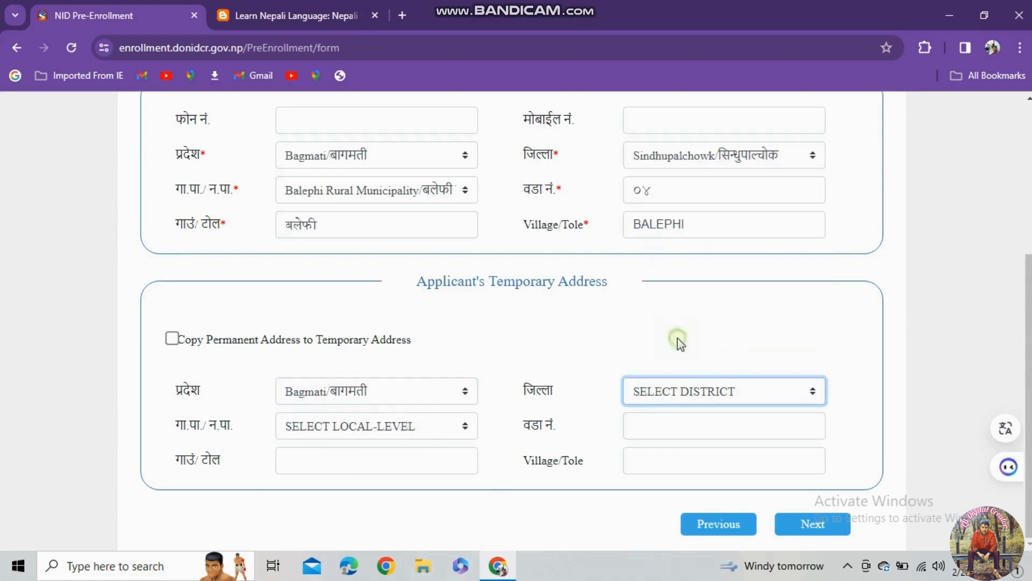
click(381, 430)
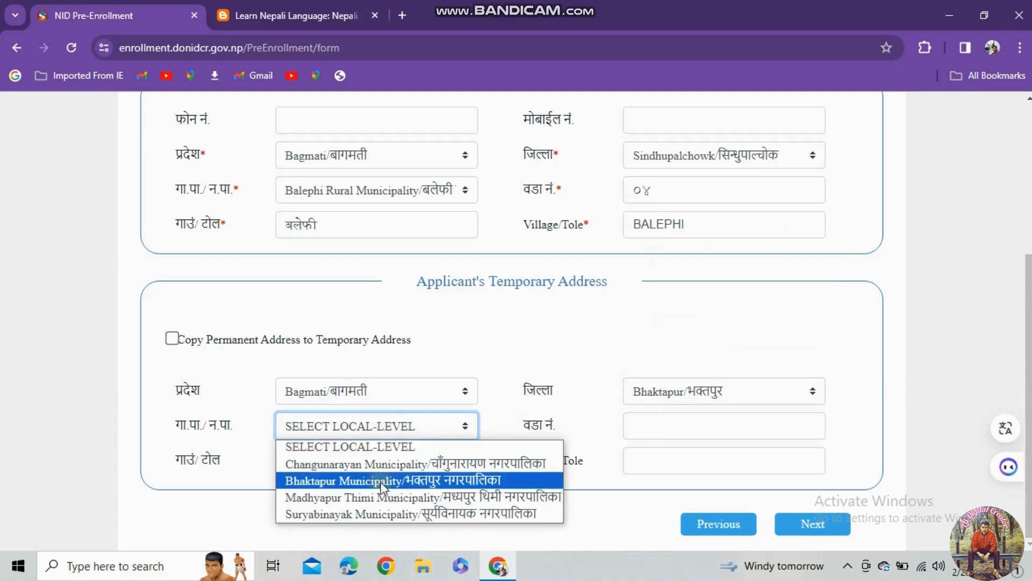
click(383, 481)
click(388, 436)
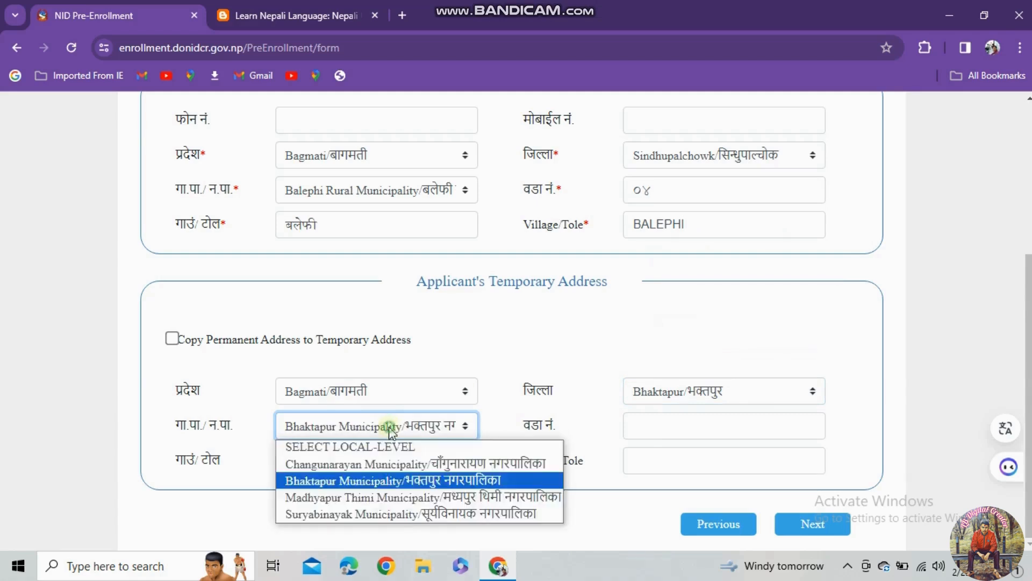
click(389, 514)
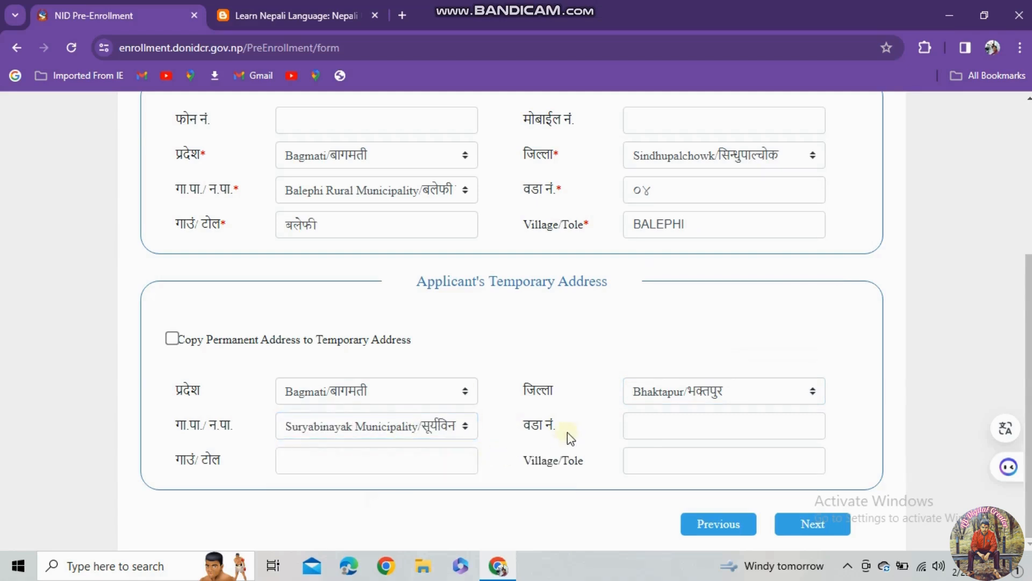
Type the temporary ward number and the tole name in Nepali and in Roman capitals.
click(652, 431)
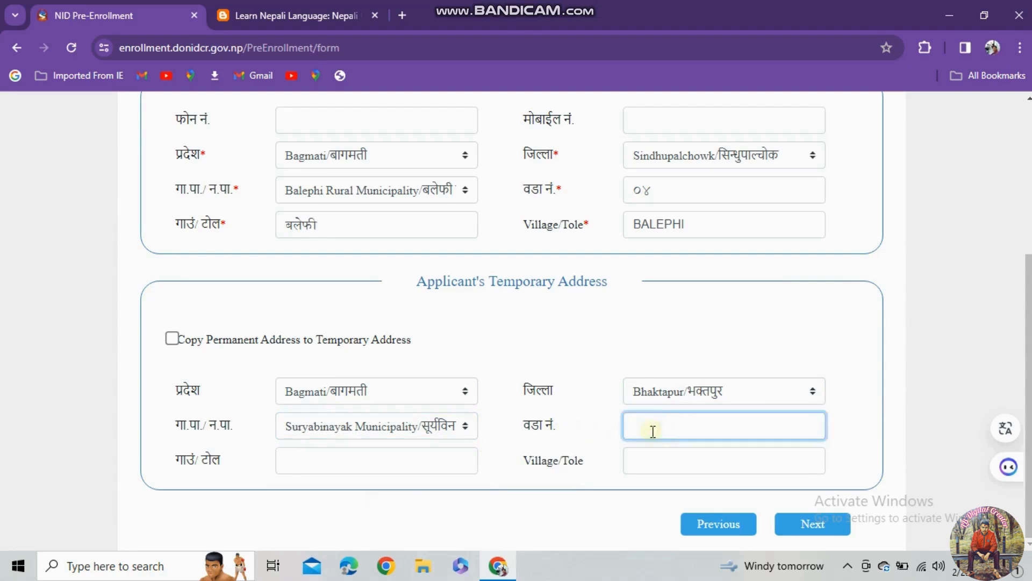
text(०२)
click(359, 472)
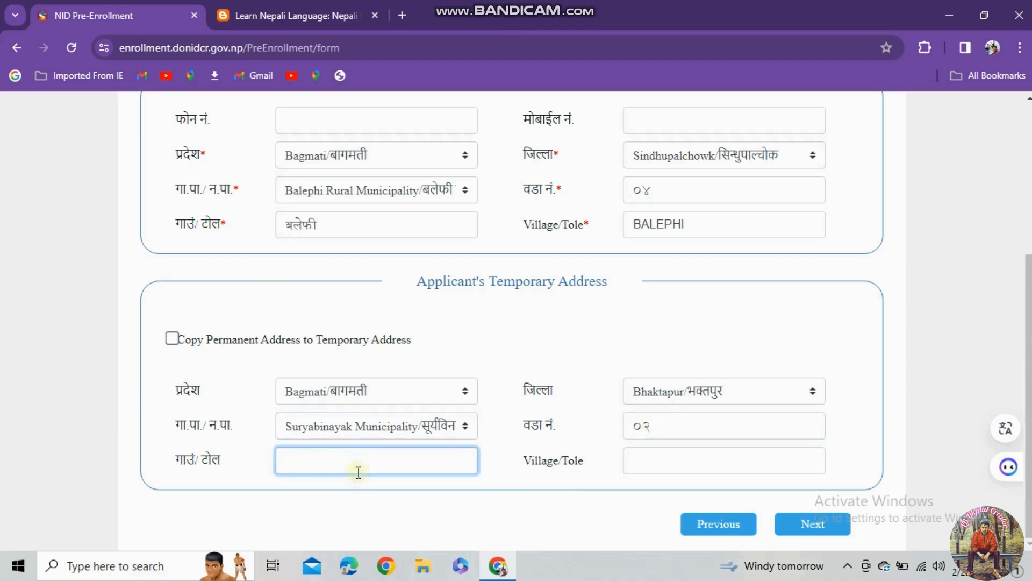
text(बाल)
text(ोठ)
key(BackSpace)
text(ट)
click(645, 457)
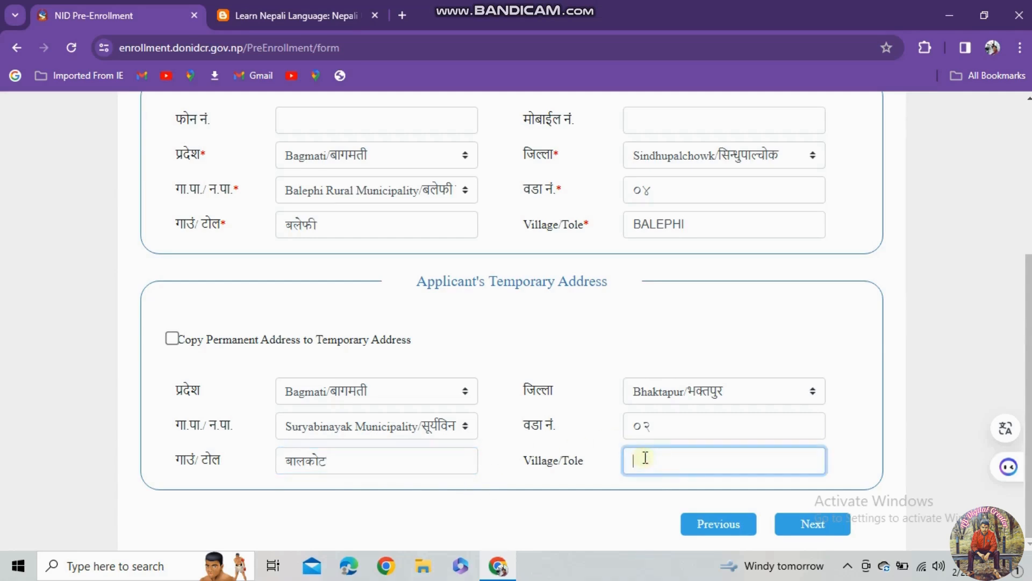
text(BA)
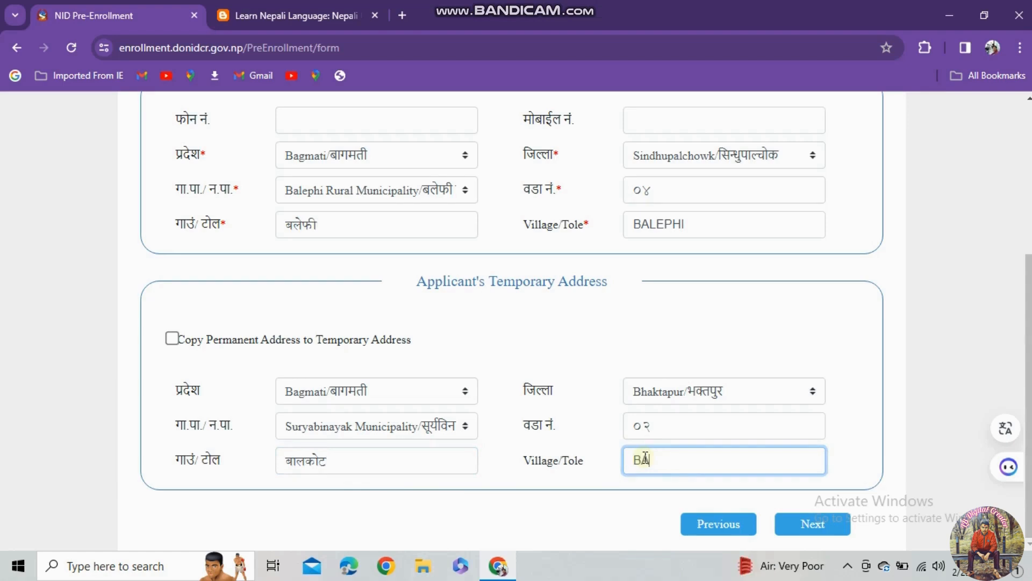
text(LKOT)
On Family Details, enter the father's first, middle and last names in Nepali.
click(831, 524)
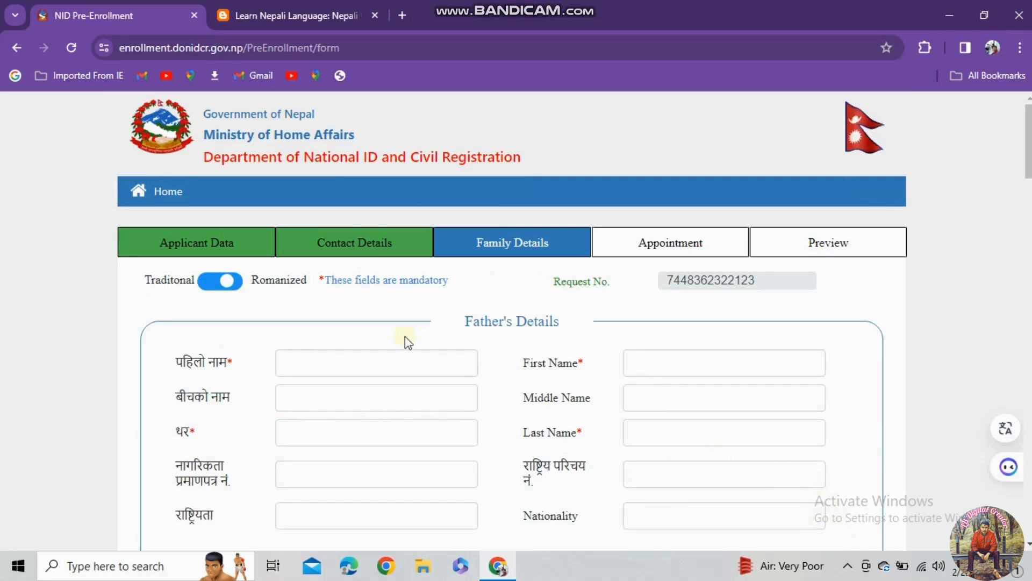
click(328, 363)
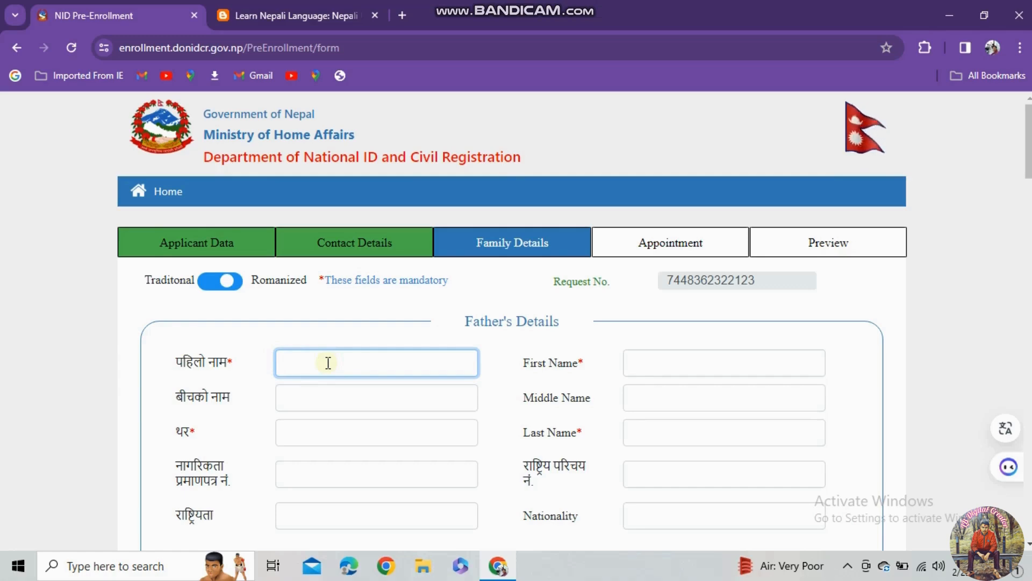
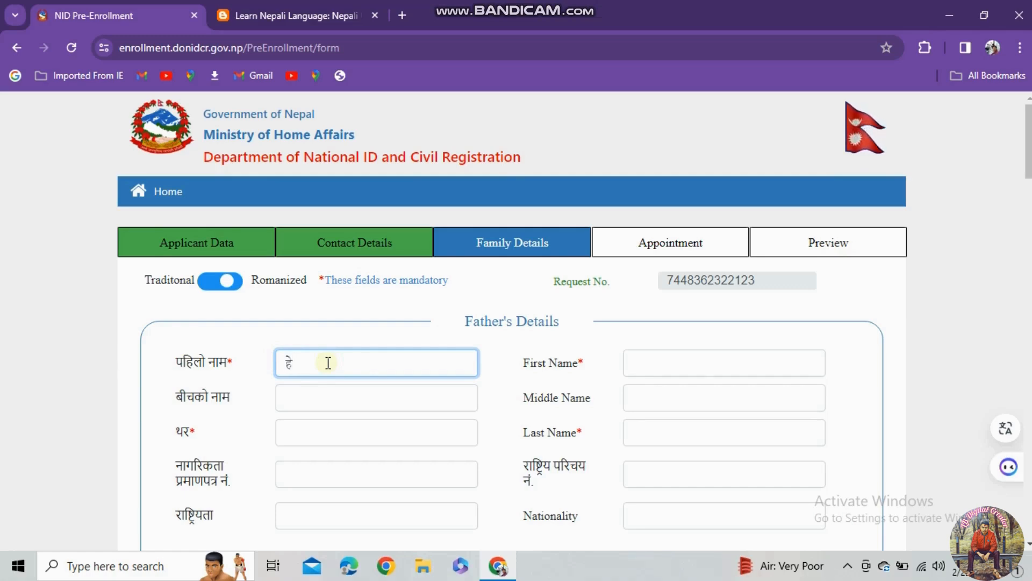
click(312, 397)
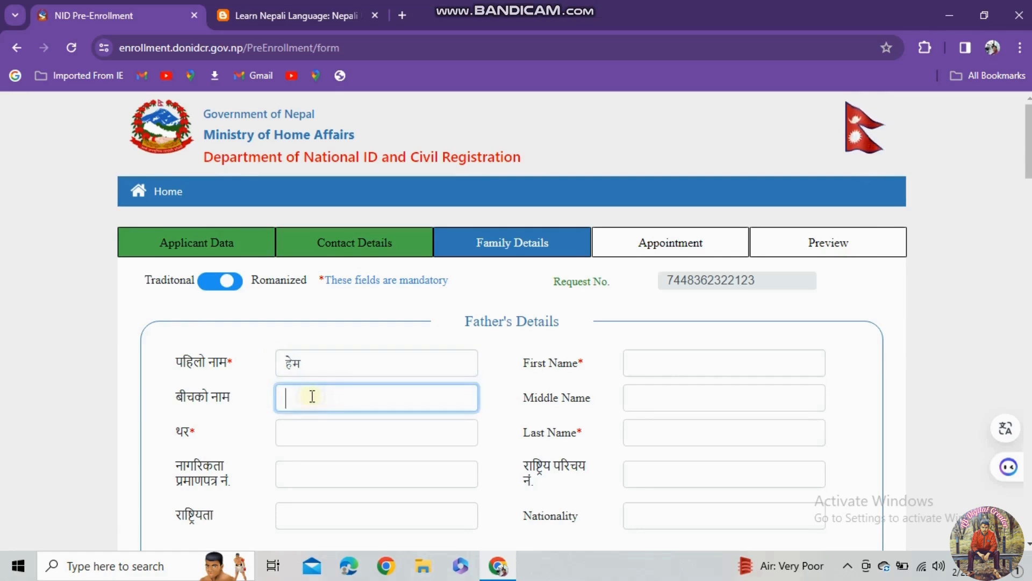
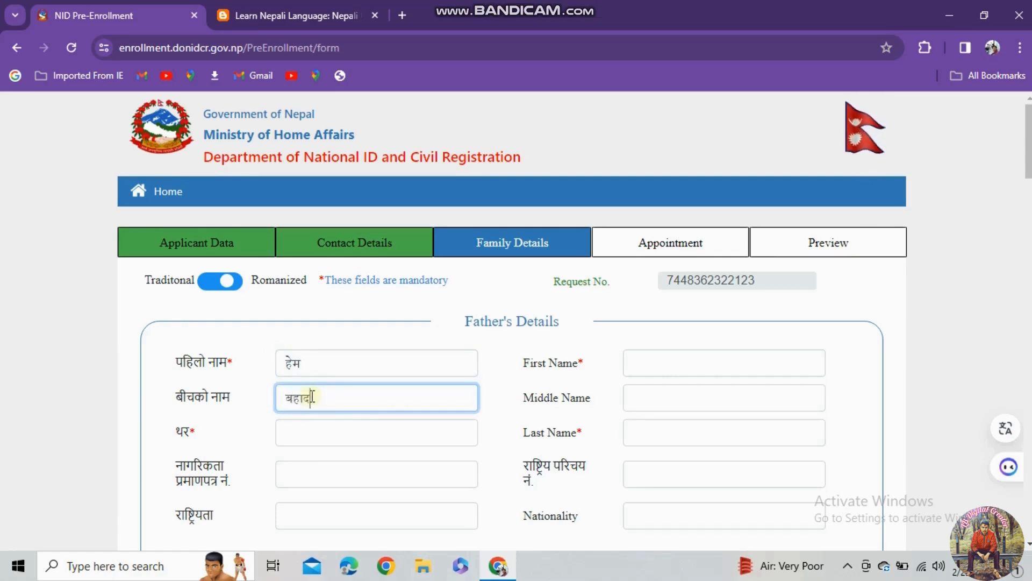
click(291, 439)
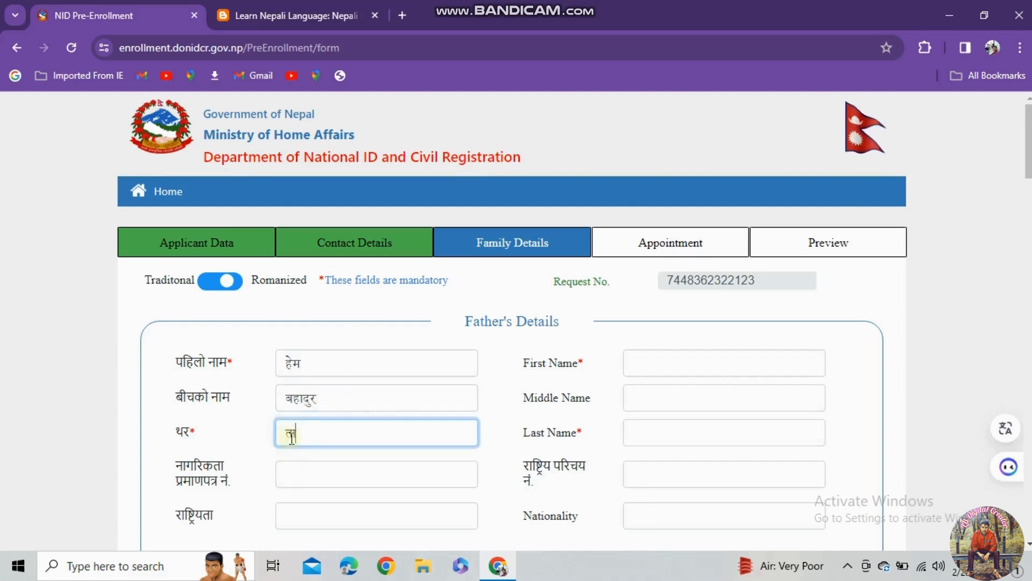
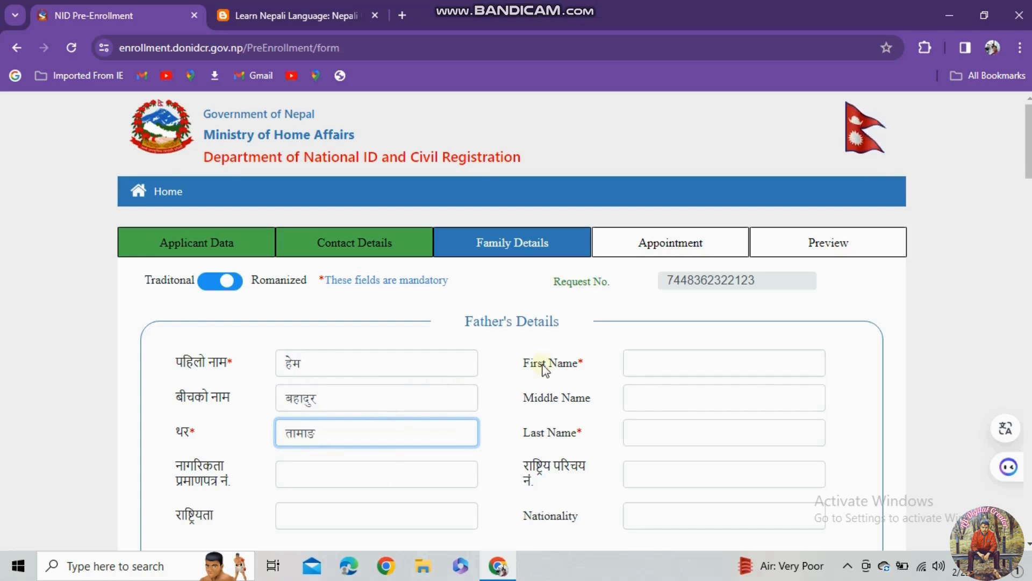
Enter the father's names in Roman capitals, correcting the mistyped surname.
click(638, 358)
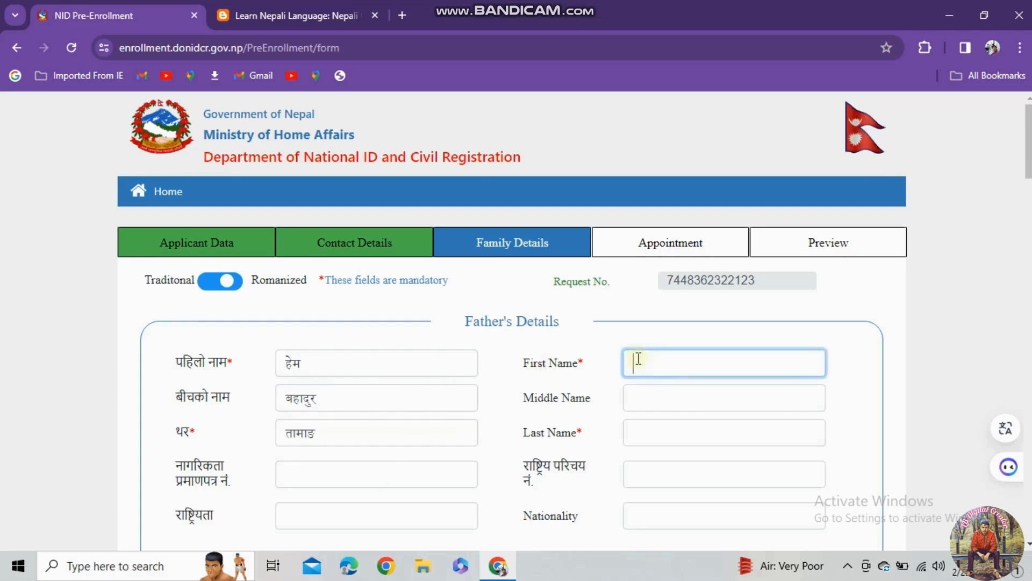
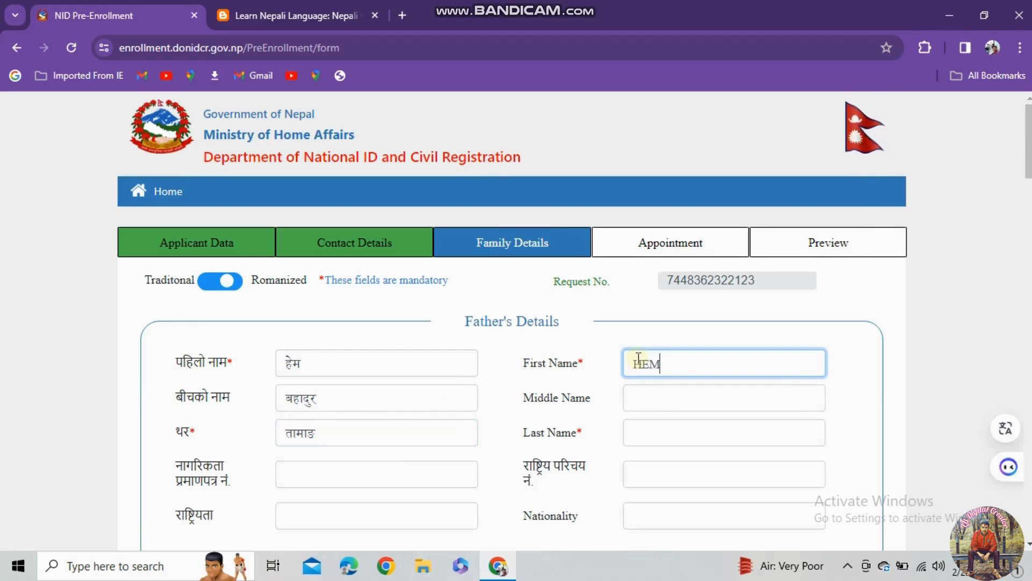
click(642, 397)
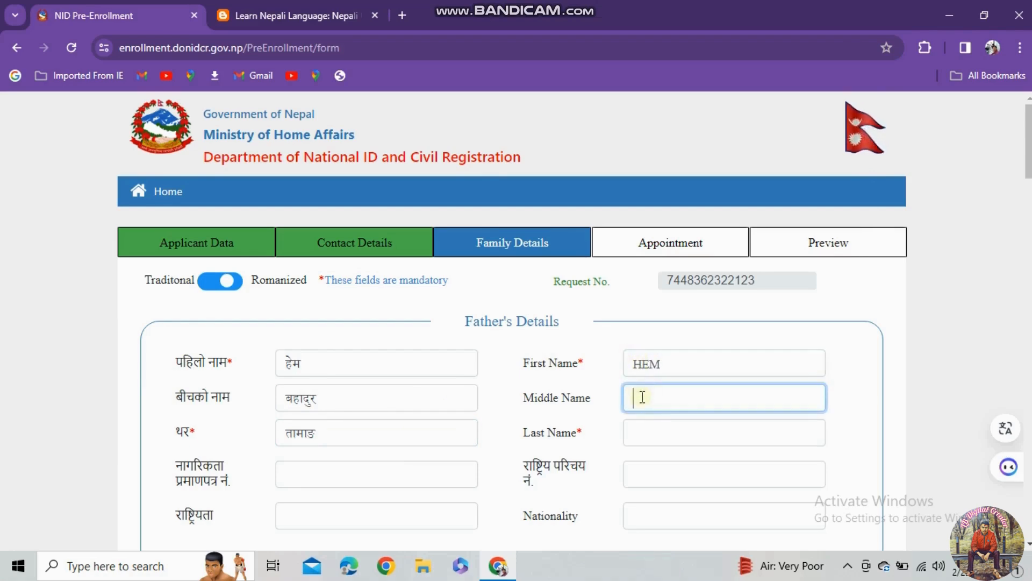
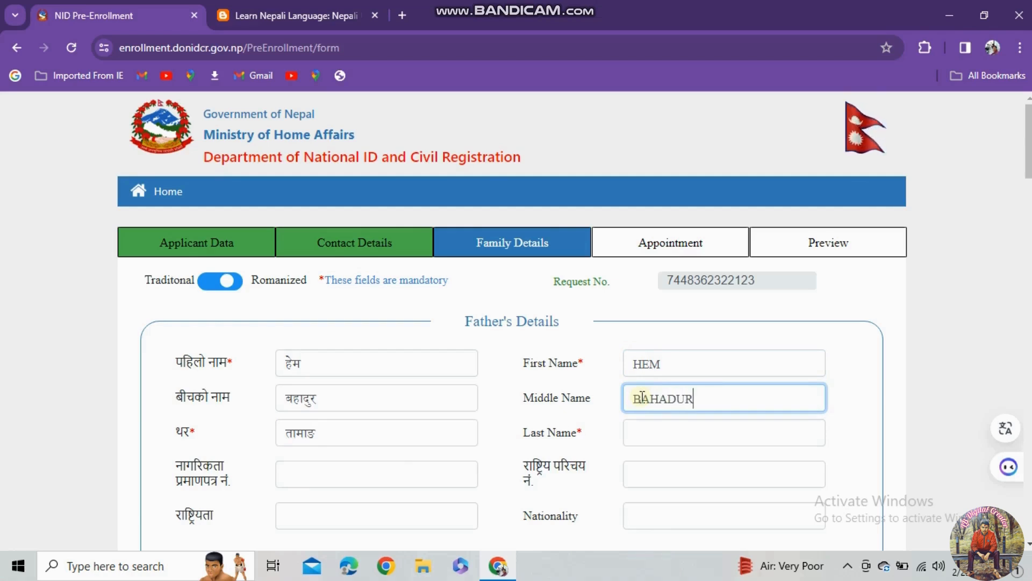
click(653, 435)
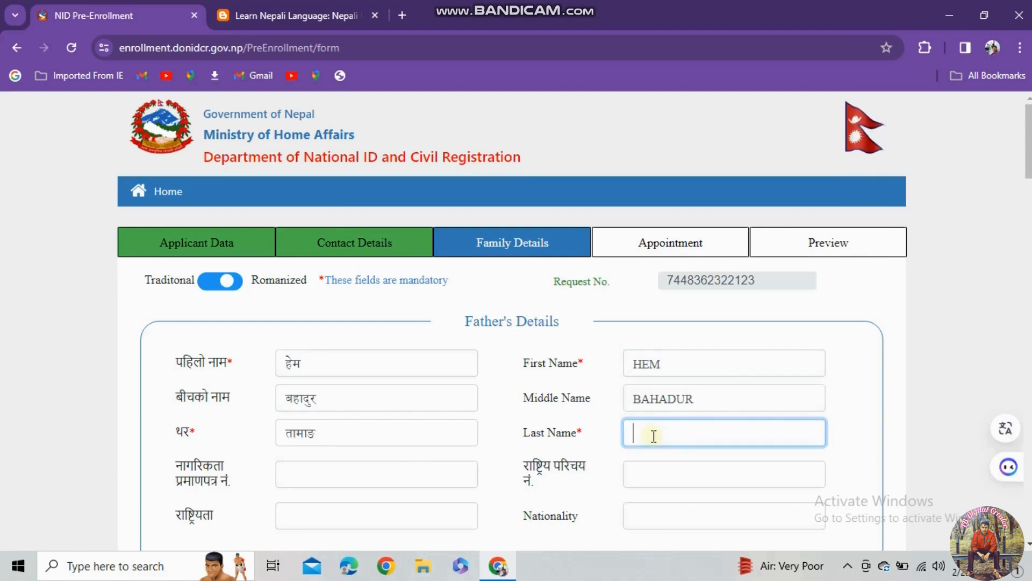
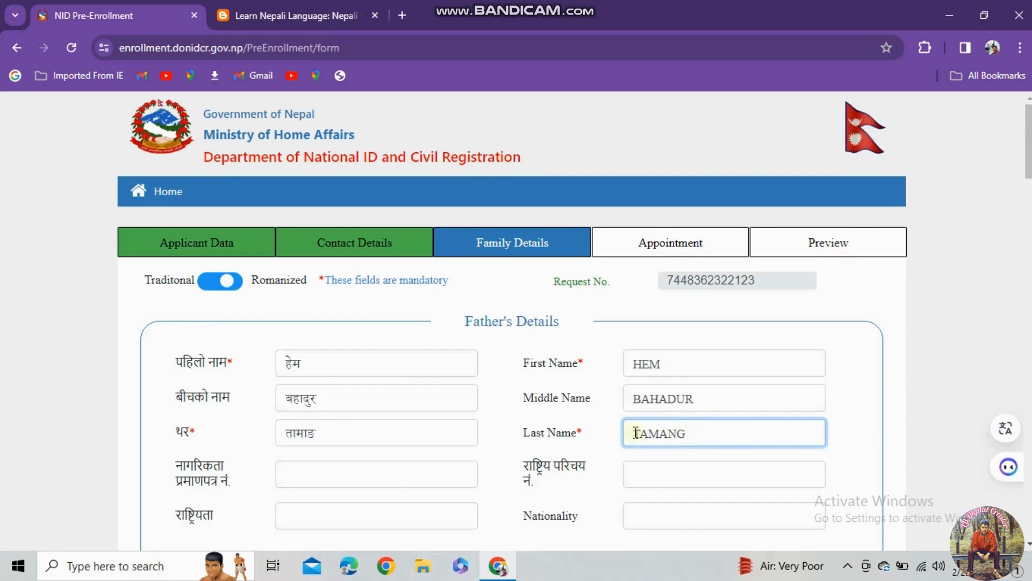
Copy the applicant's permanent address into the father's permanent address.
click(307, 482)
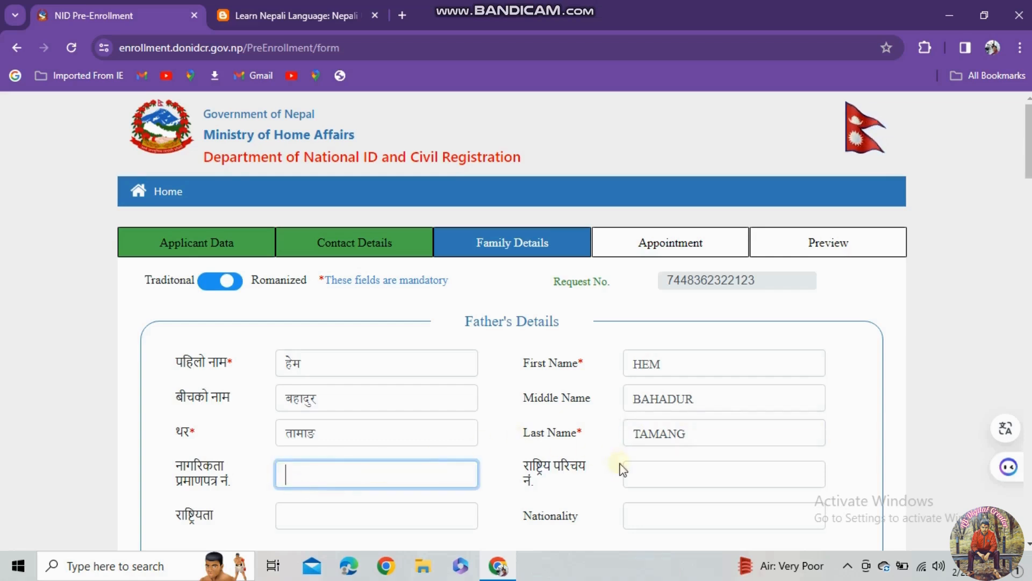
click(635, 469)
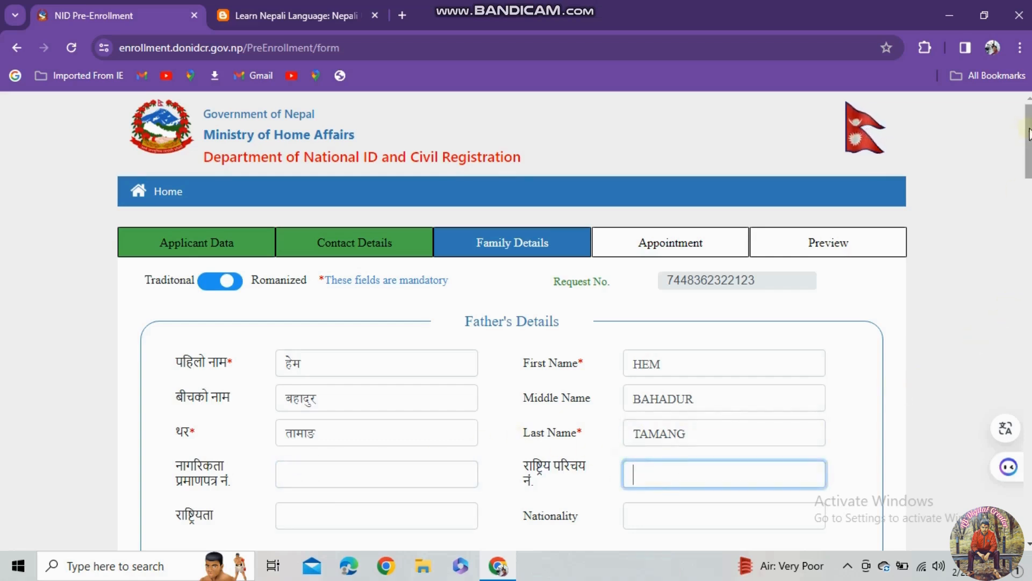
drag(1030, 128, 1031, 188)
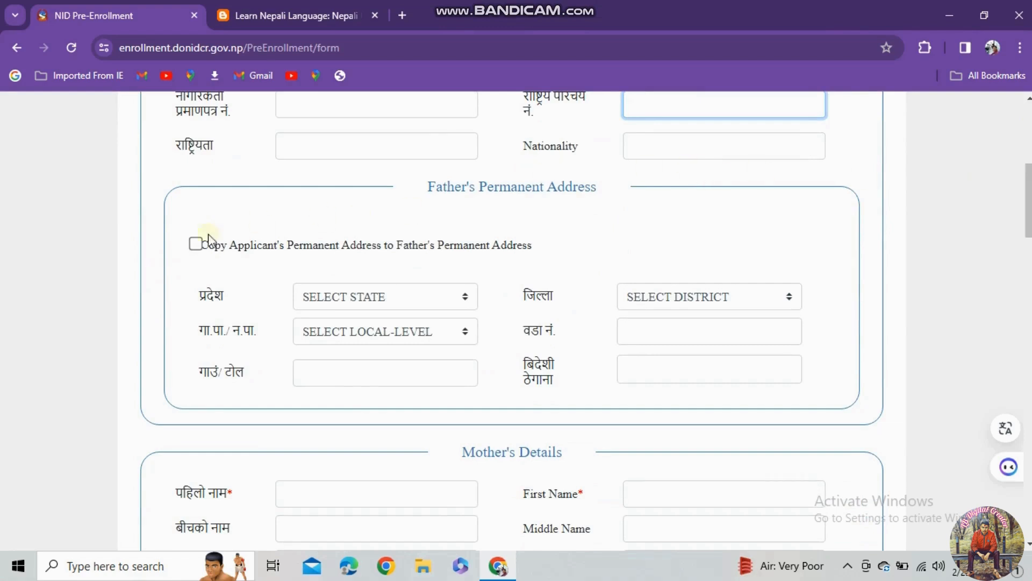
click(195, 245)
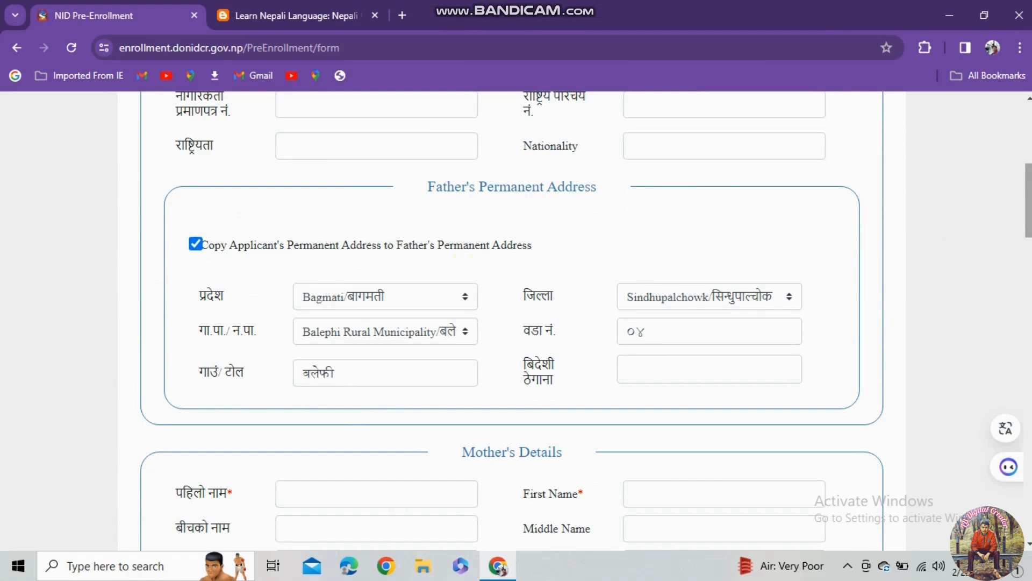
scroll(1028, 204, down, 3)
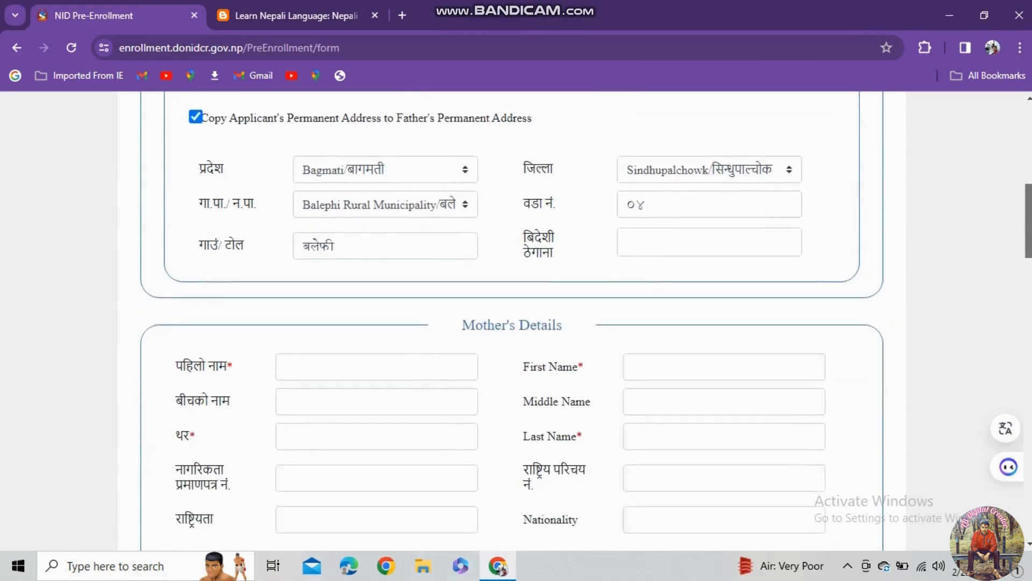
scroll(1028, 226, down, 2)
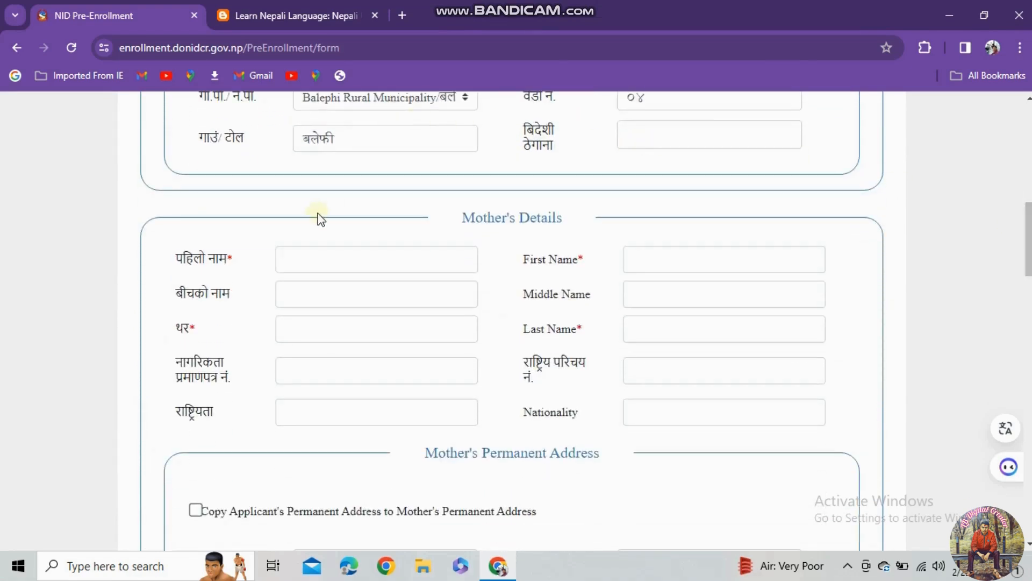
Type the mother's first name and surname in the Nepali fields, correcting stray characters.
click(312, 263)
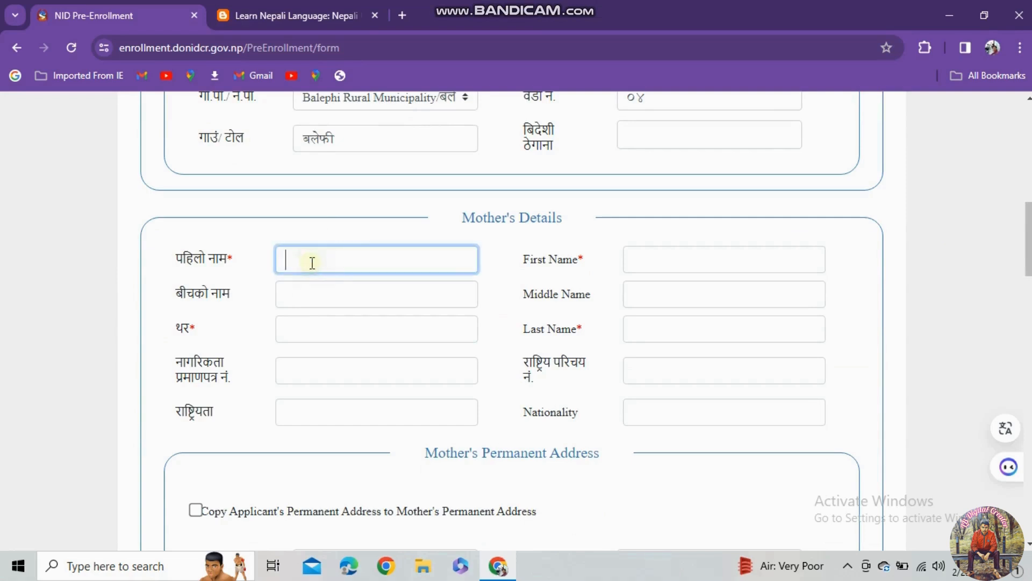
click(295, 331)
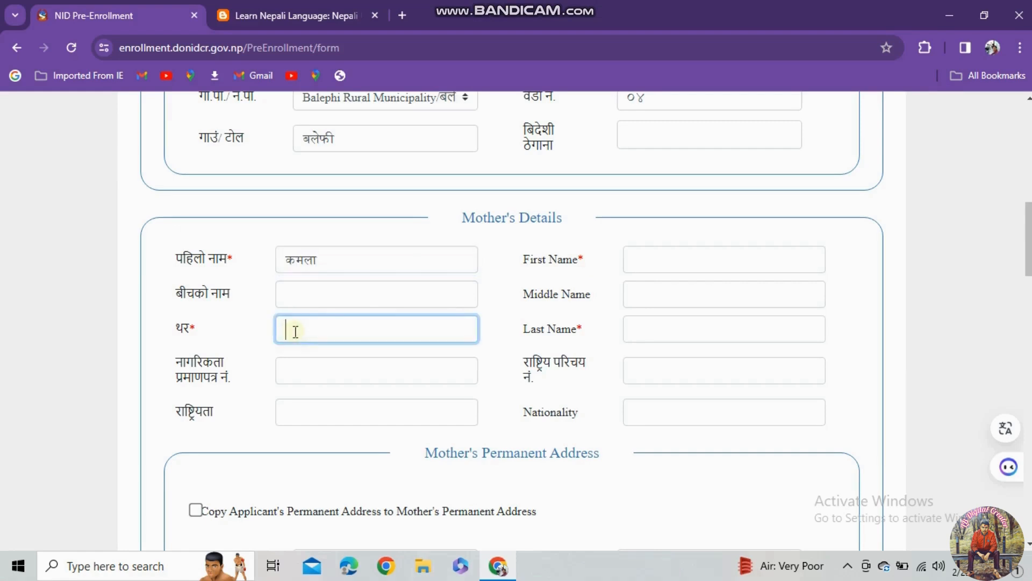
Enter the mother's first and last names in the English fields.
click(650, 257)
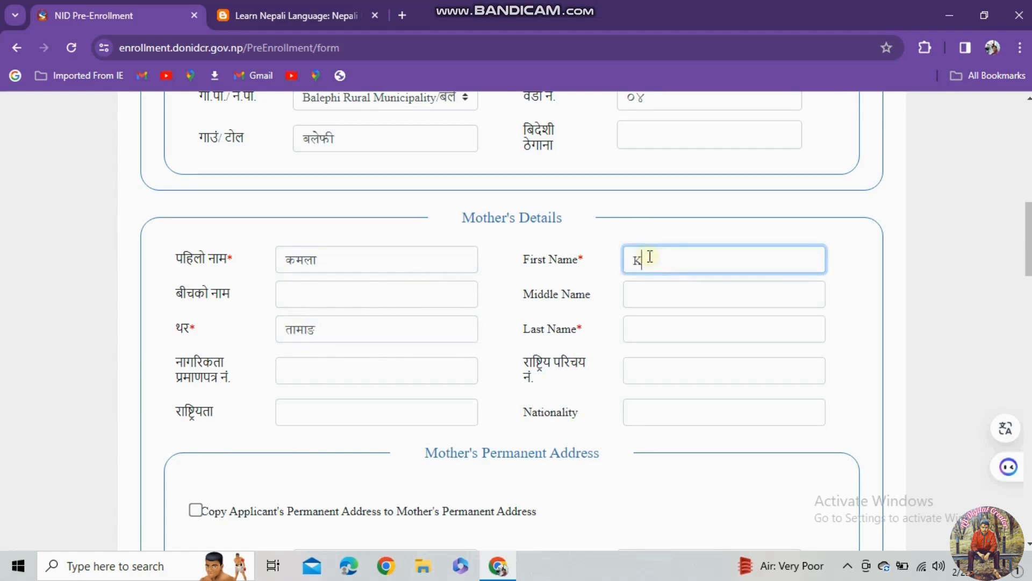
click(643, 330)
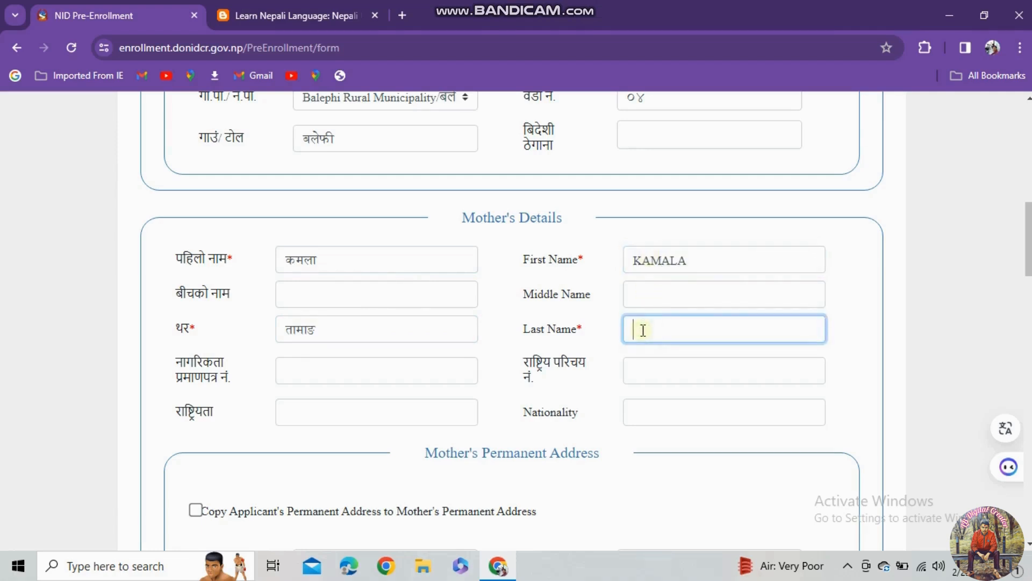
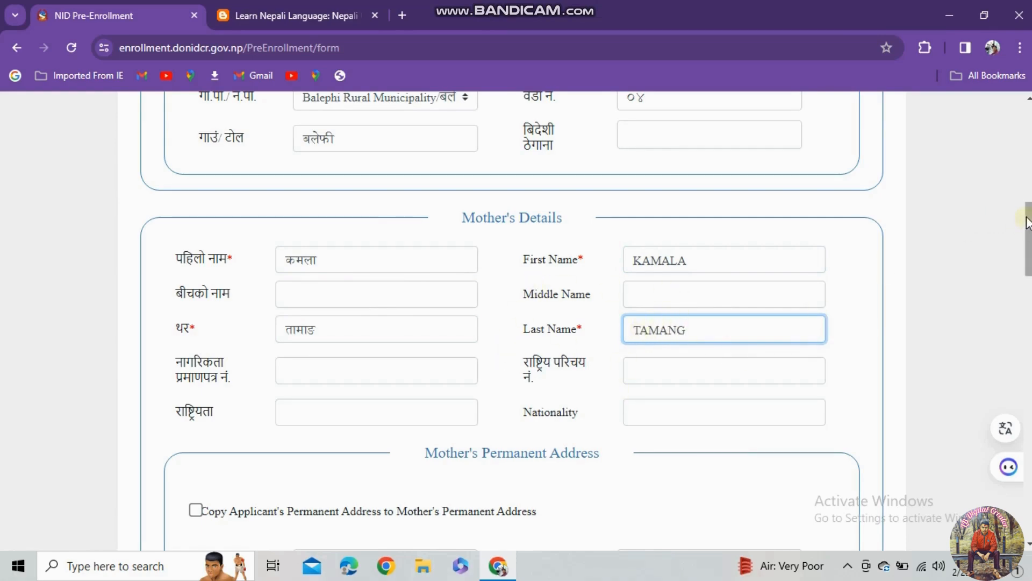
Copy the applicant's permanent address into the Mother's Permanent Address section.
drag(1027, 222, 1028, 262)
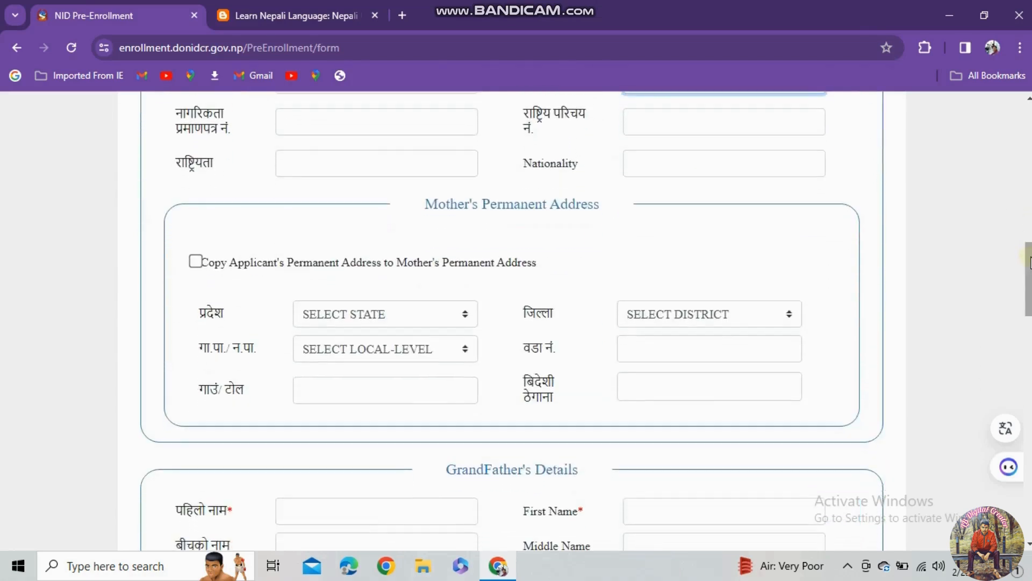
click(195, 261)
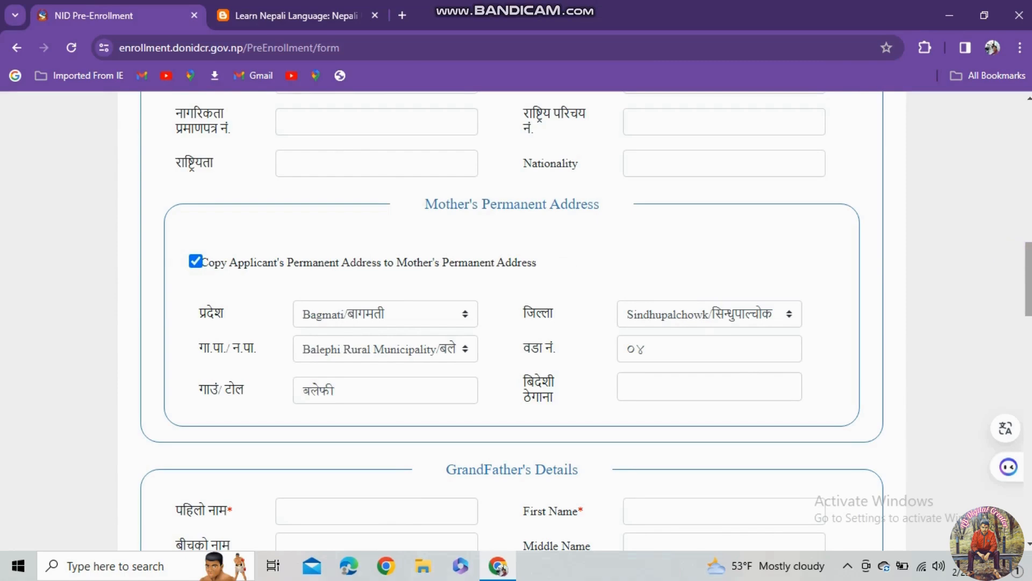
drag(1028, 276, 1028, 325)
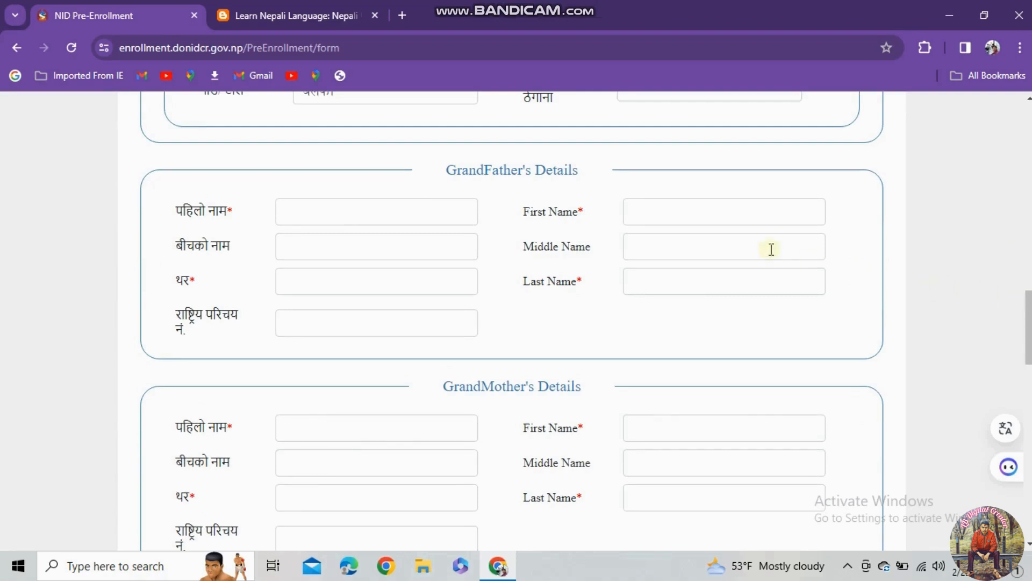
Type the grandfather's first name and surname into the Nepali name fields of GrandFather's Details.
click(299, 212)
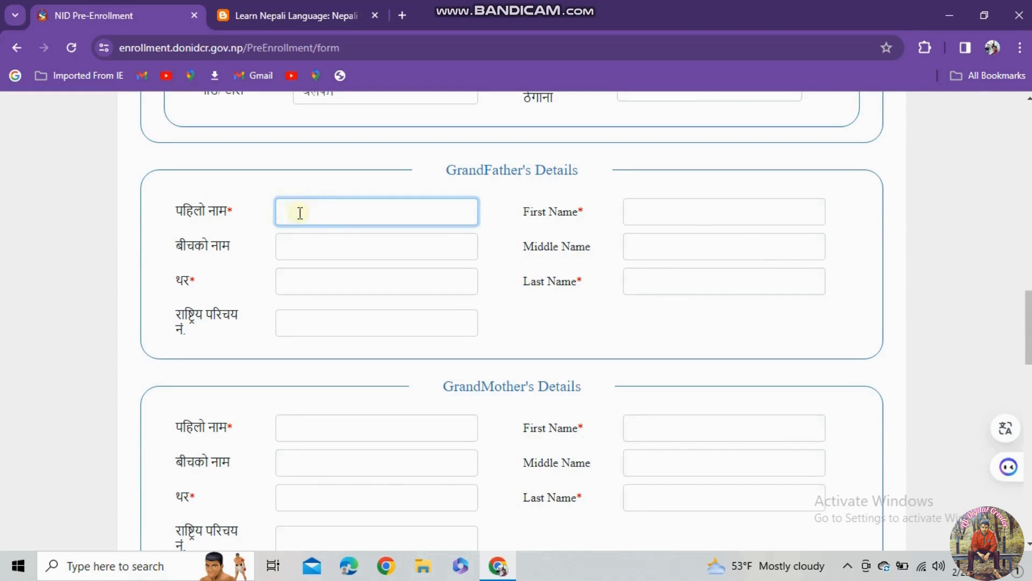
click(294, 280)
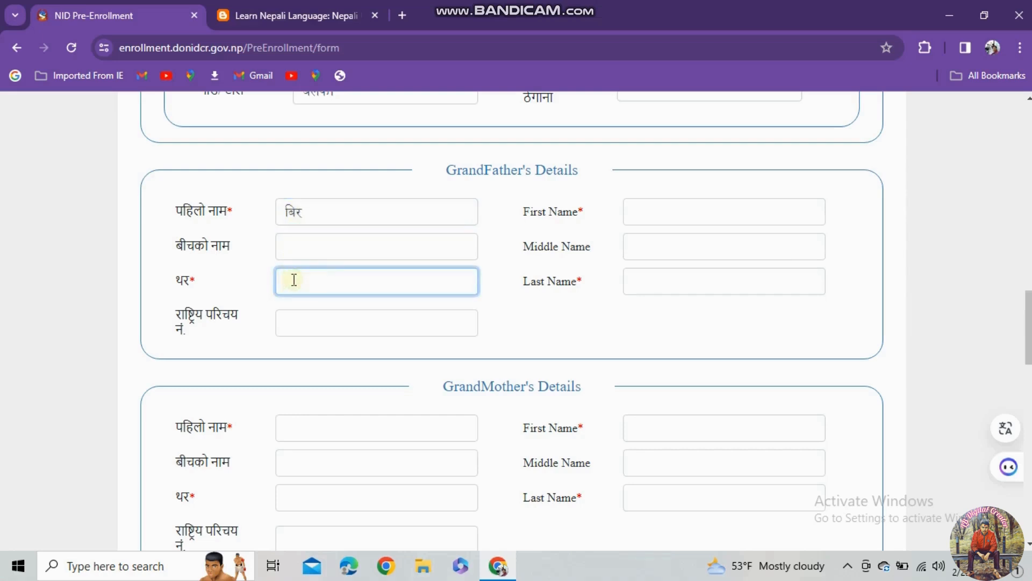
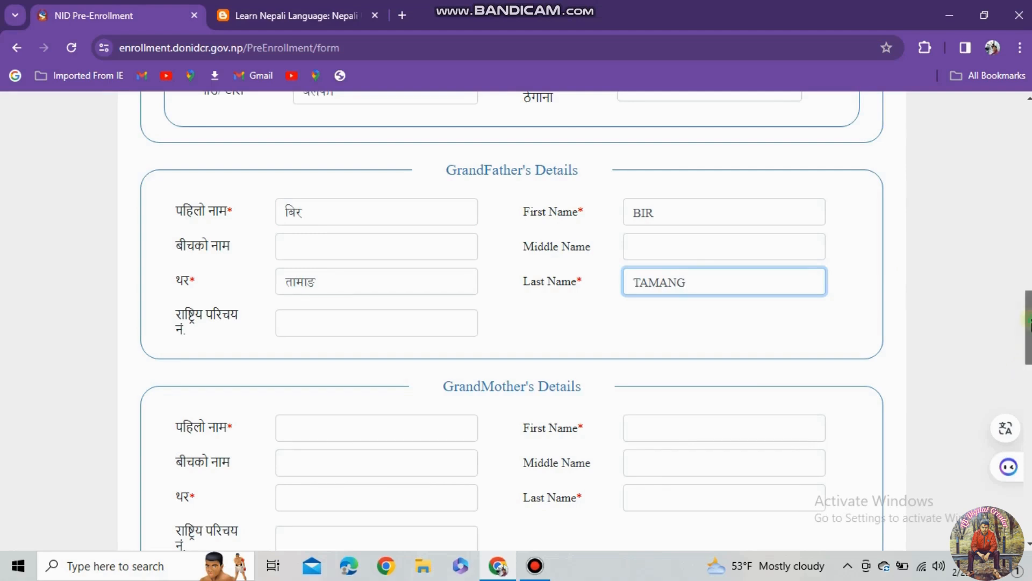
drag(1030, 322, 1029, 354)
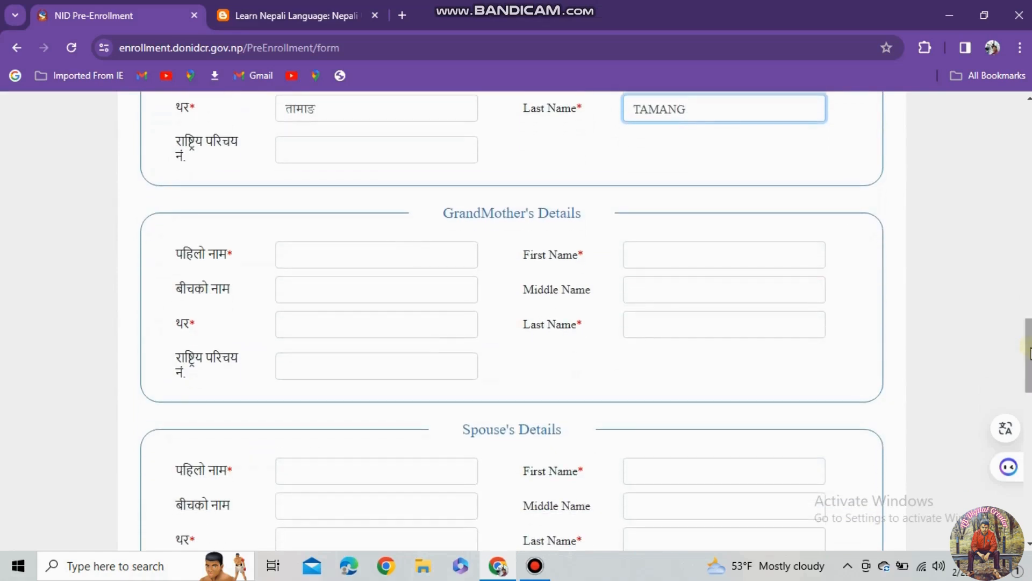
Enter the grandmother's first name and surname in the Nepali पहिलो नाम and थर fields.
click(340, 252)
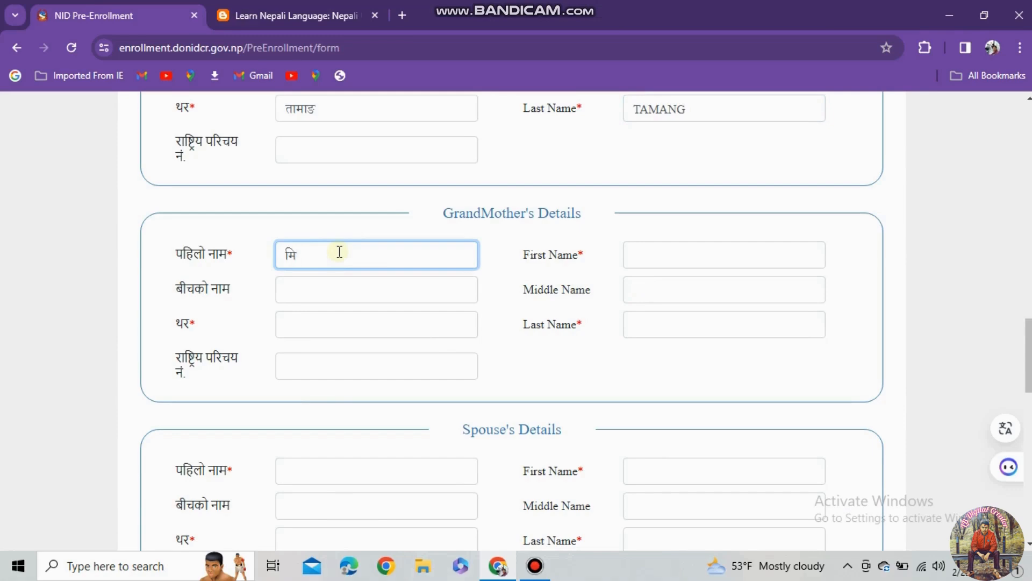
click(320, 327)
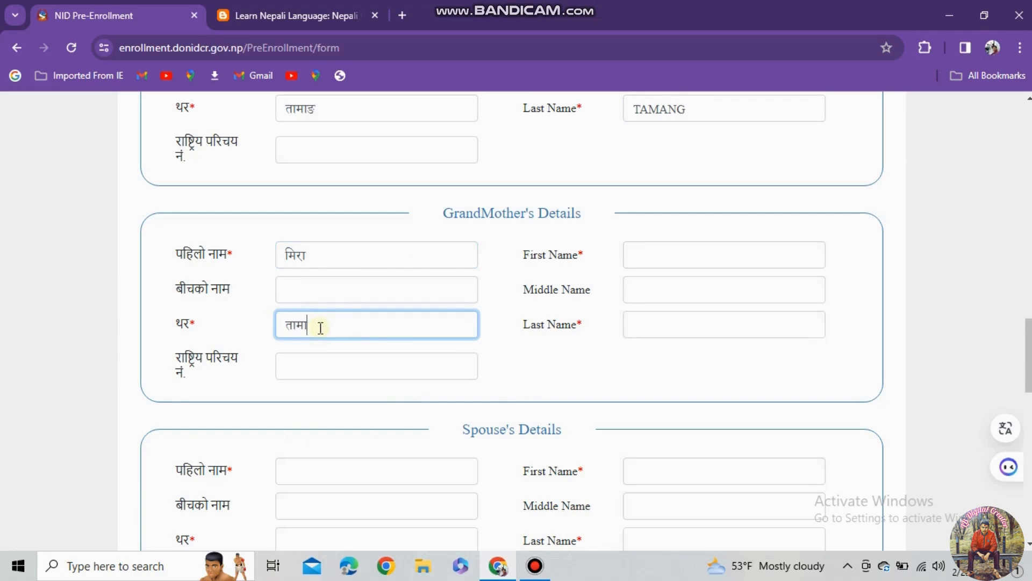
Fill the grandmother's English First Name and Last Name fields.
click(635, 257)
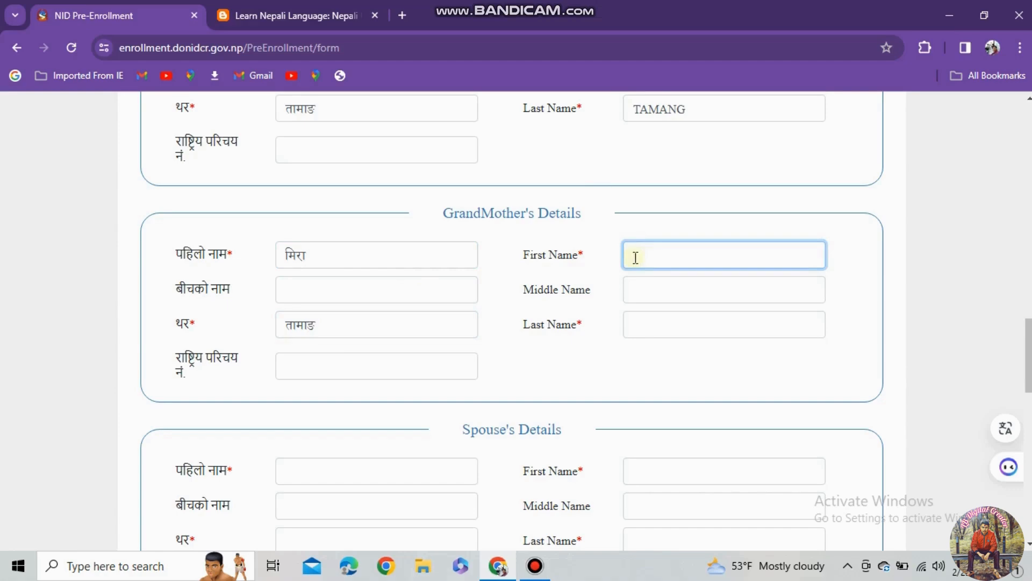
click(653, 320)
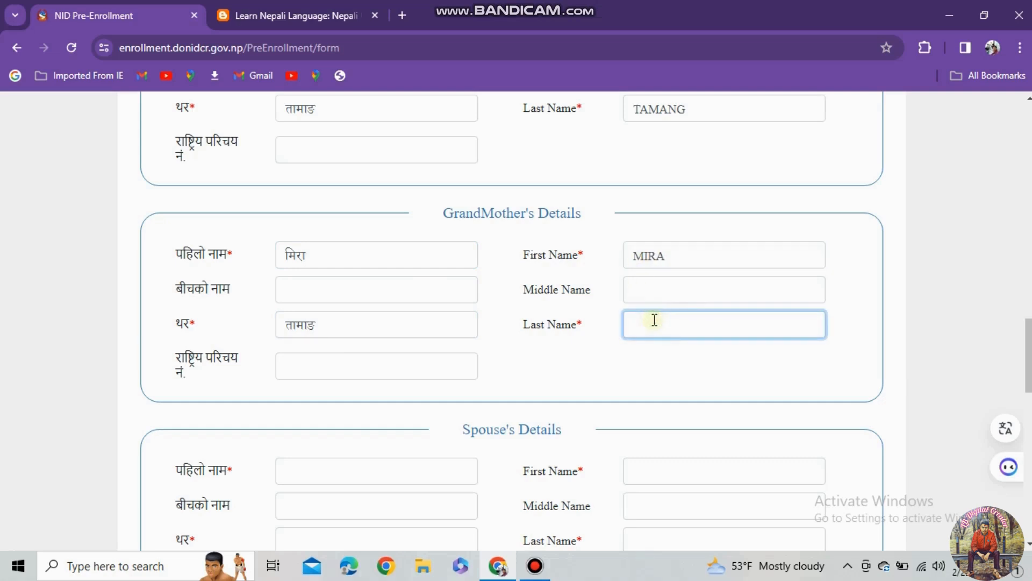
scroll(1029, 334, down, 4)
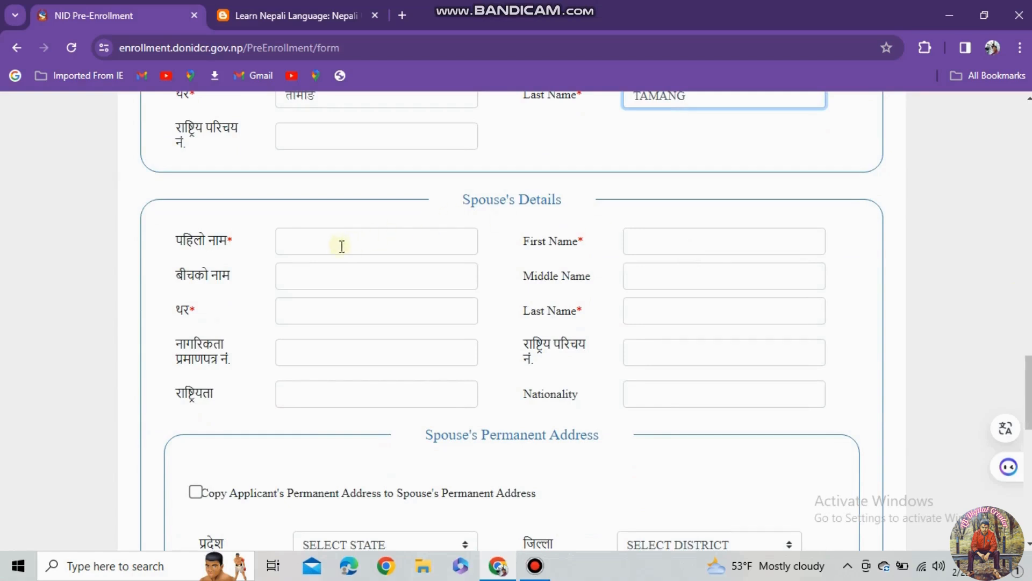
Enter the spouse's first, middle and last names in both the Nepali and English fields.
click(321, 243)
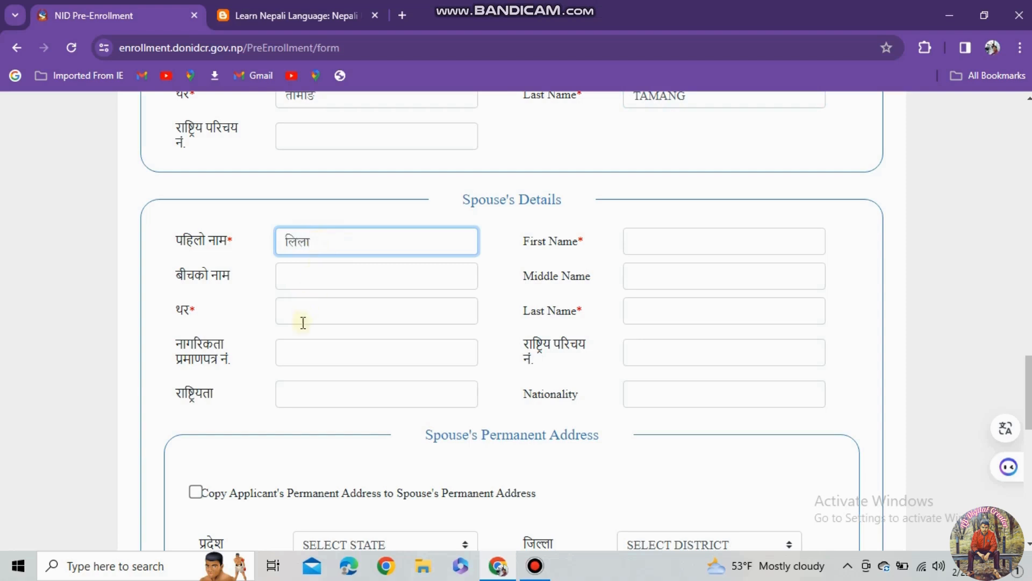
click(302, 284)
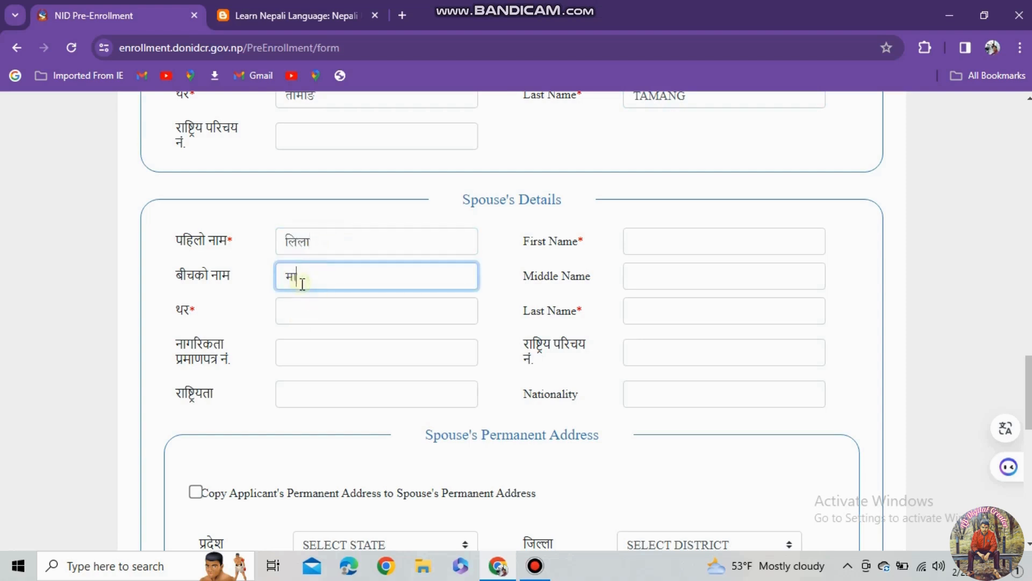
click(302, 317)
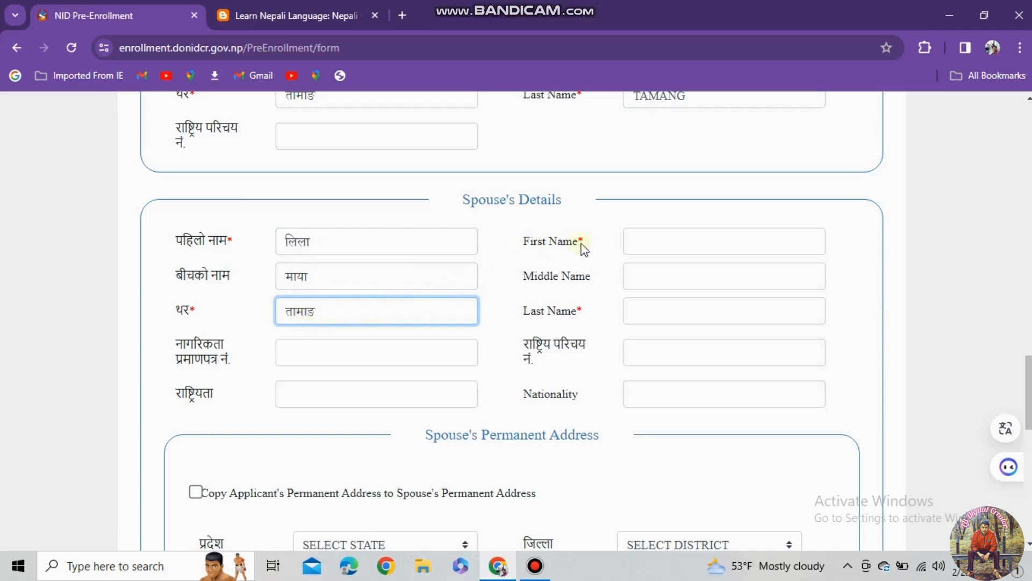
click(640, 240)
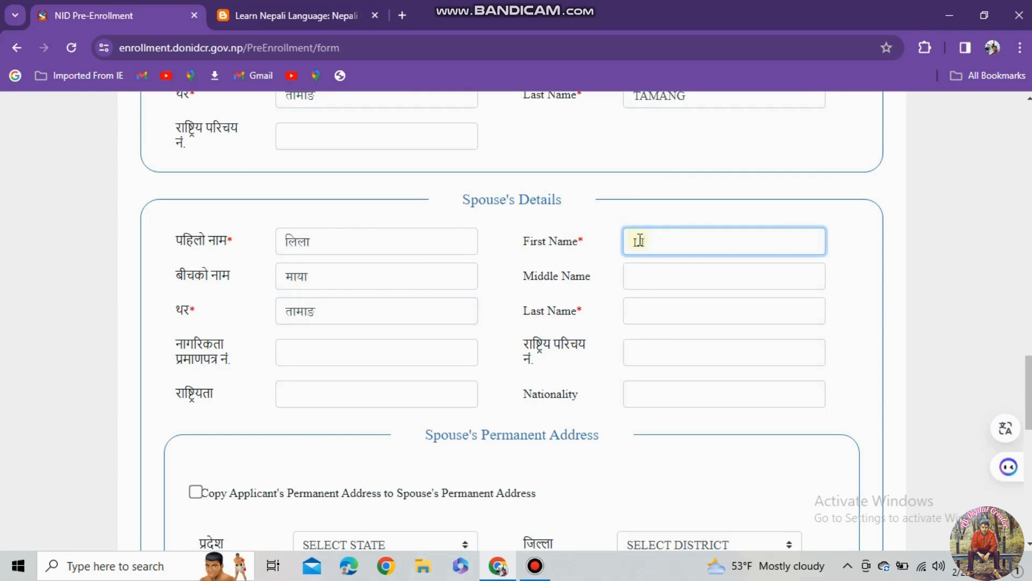
click(648, 273)
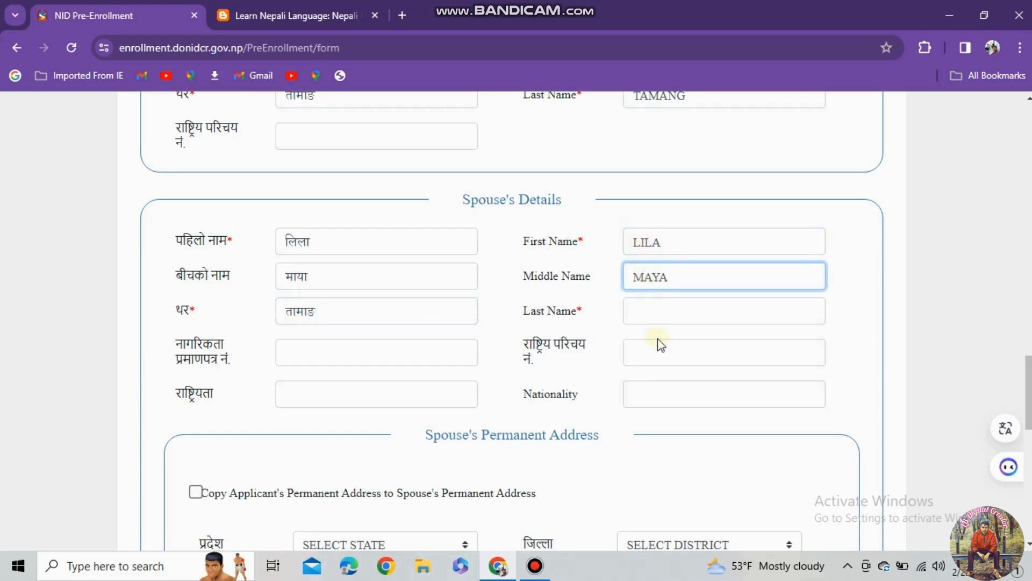
click(658, 316)
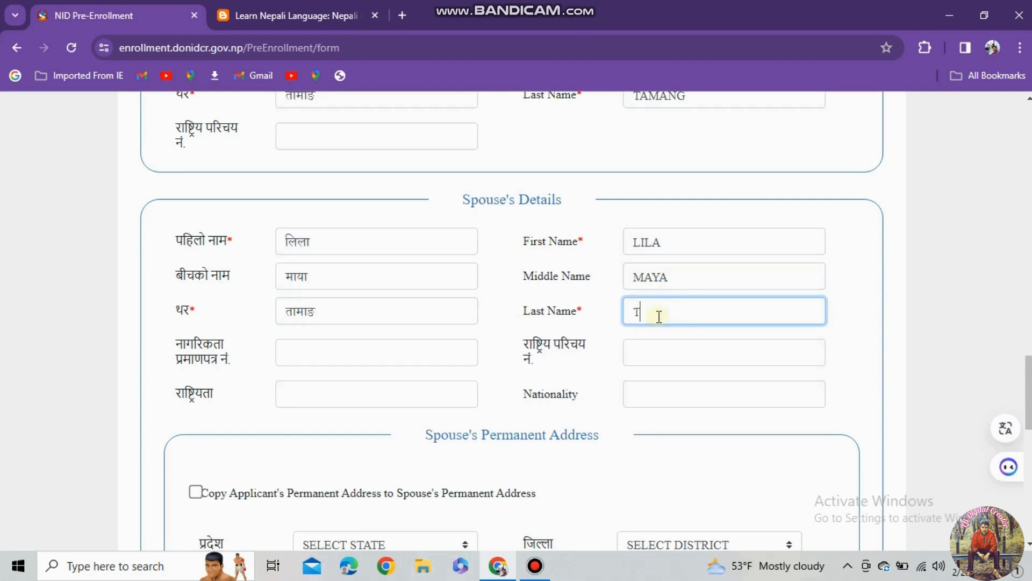
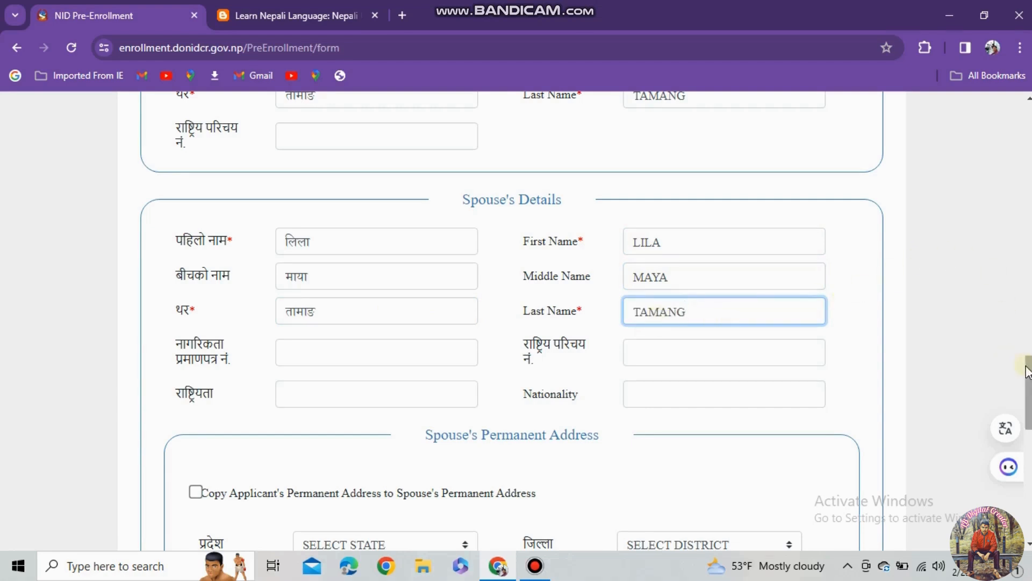
drag(1027, 371, 1018, 399)
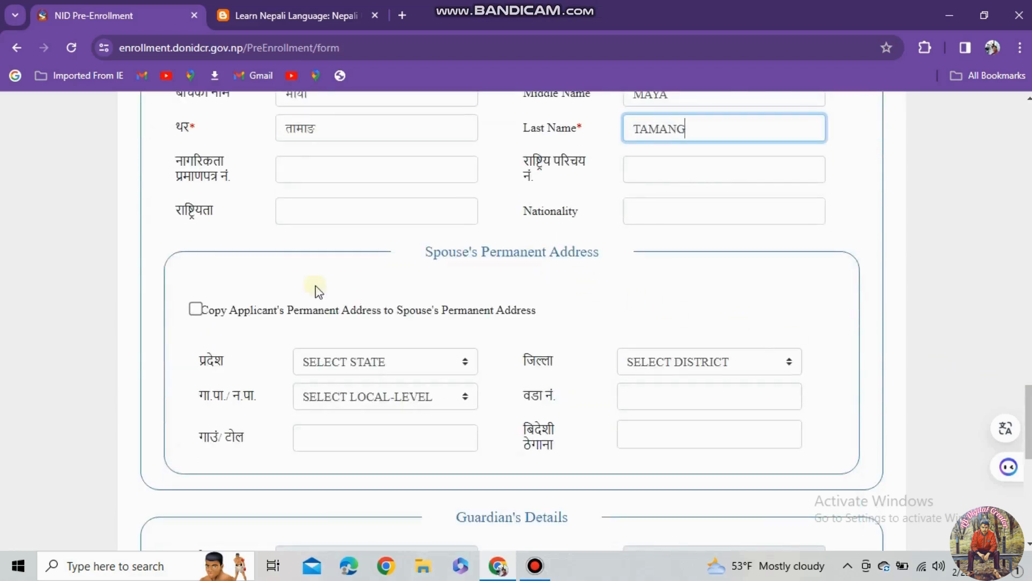
Copy the applicant's permanent address to the spouse's and proceed from Family Details to Appointment.
click(196, 310)
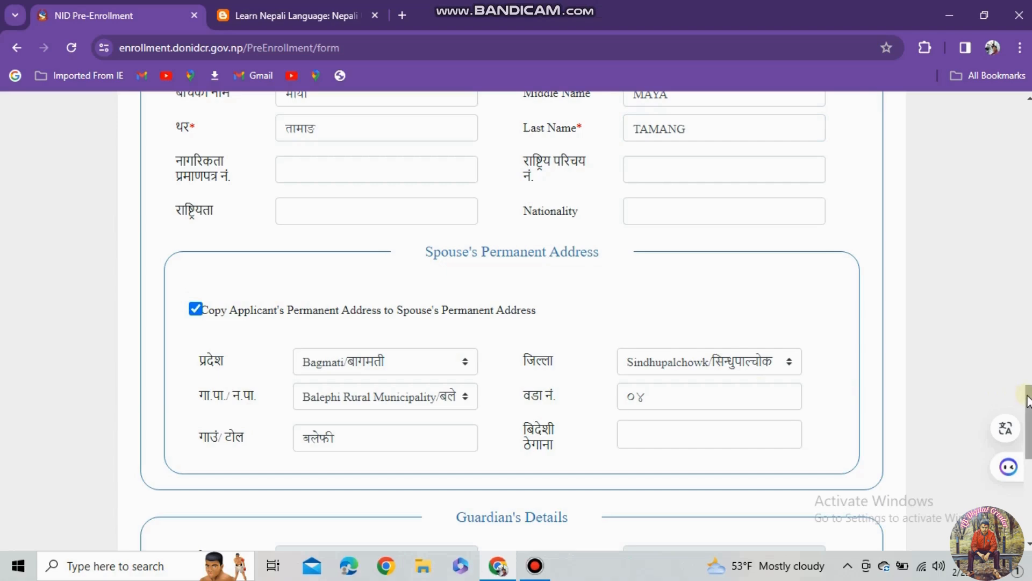
drag(1027, 401, 1029, 485)
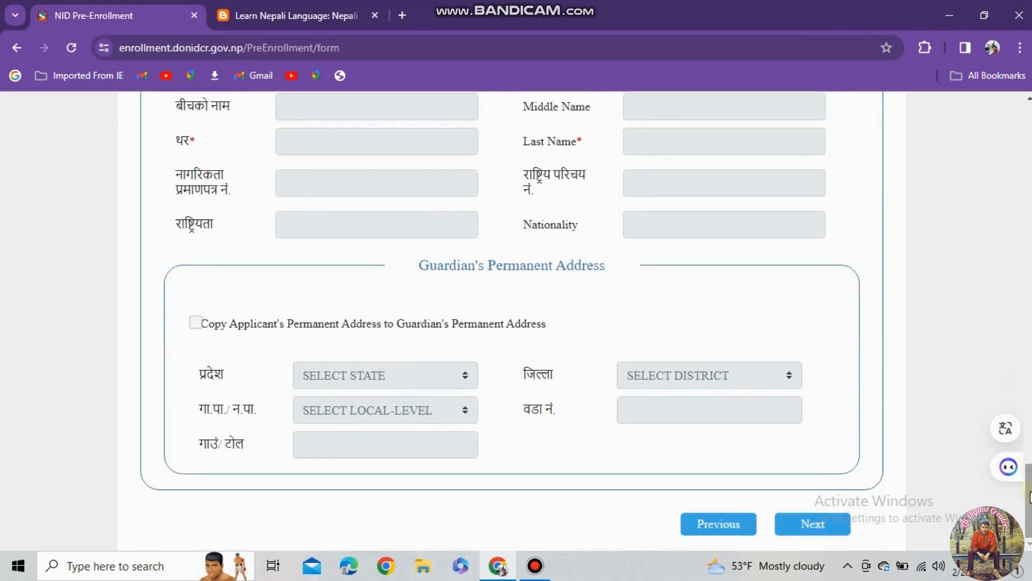
click(835, 521)
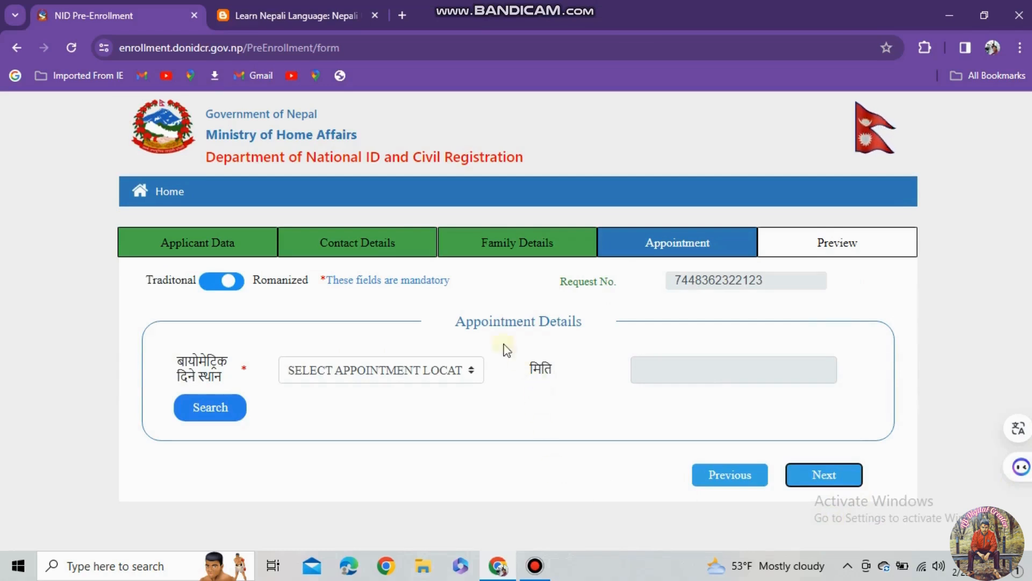
Choose Others/अन्य as the biometric location and the 15th as the appointment date.
click(458, 374)
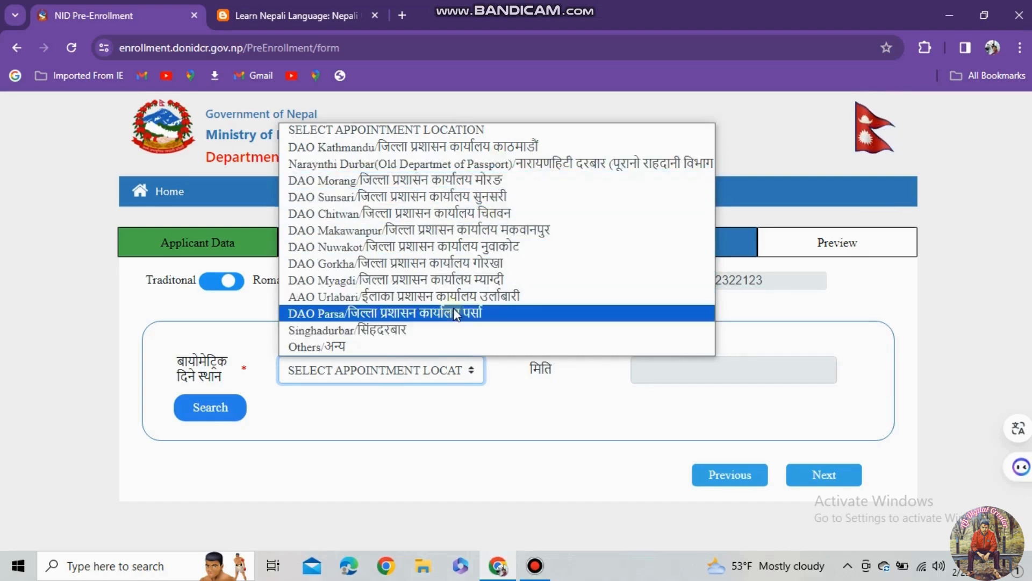
click(423, 345)
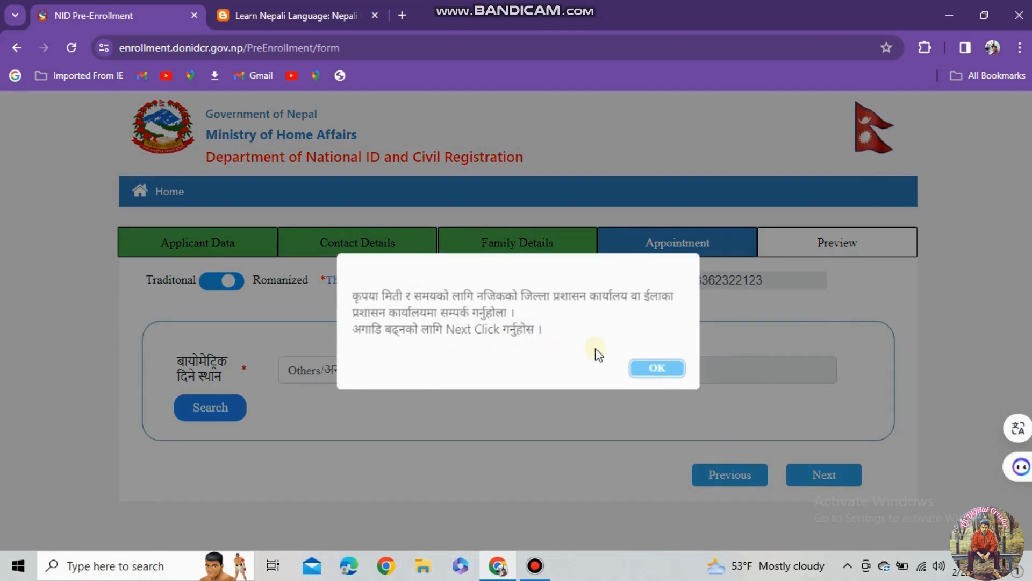
click(658, 371)
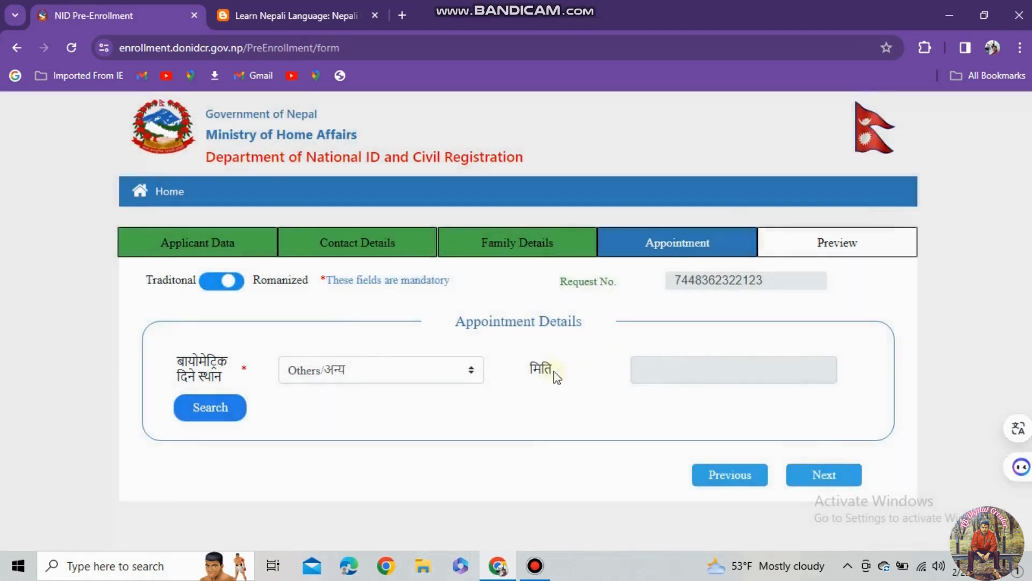
click(690, 378)
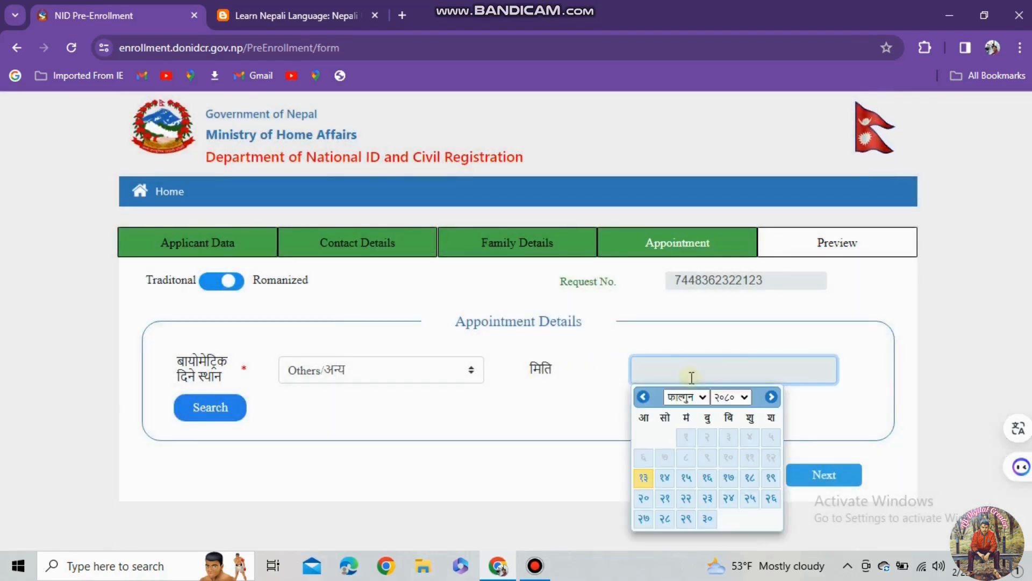
click(686, 478)
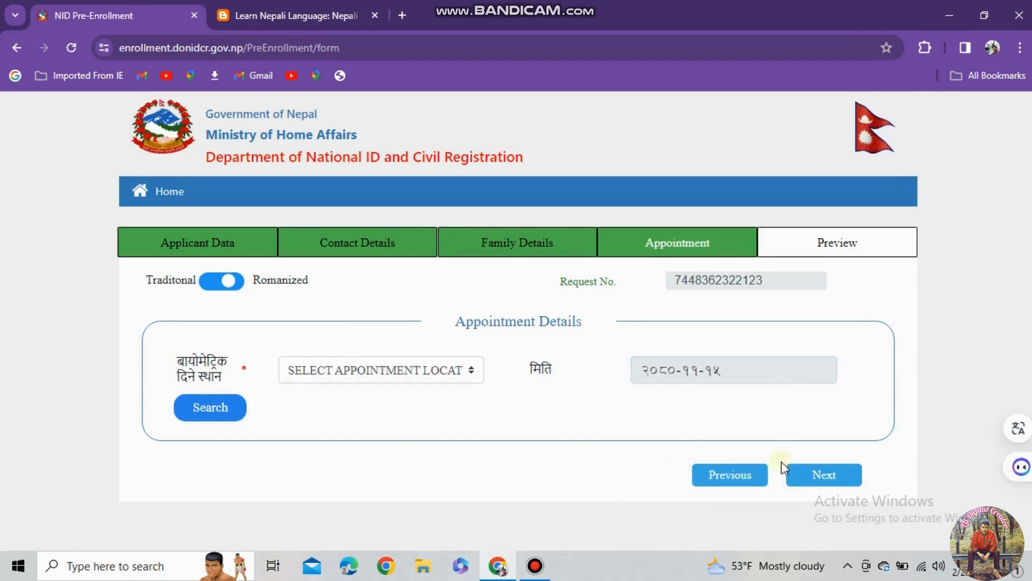
click(817, 474)
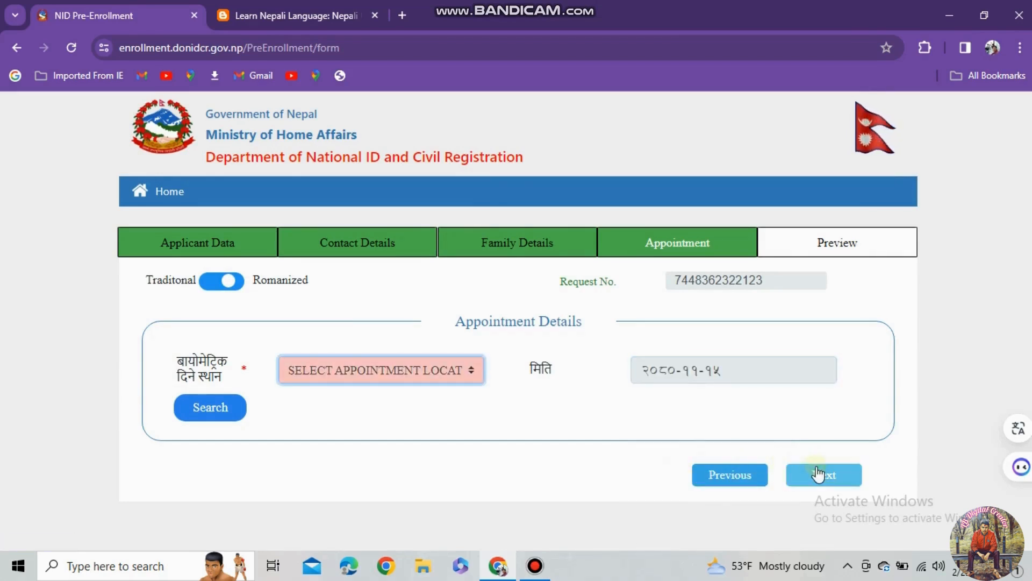
Reselect Others/अन्य as the appointment location and continue to the application preview.
click(449, 371)
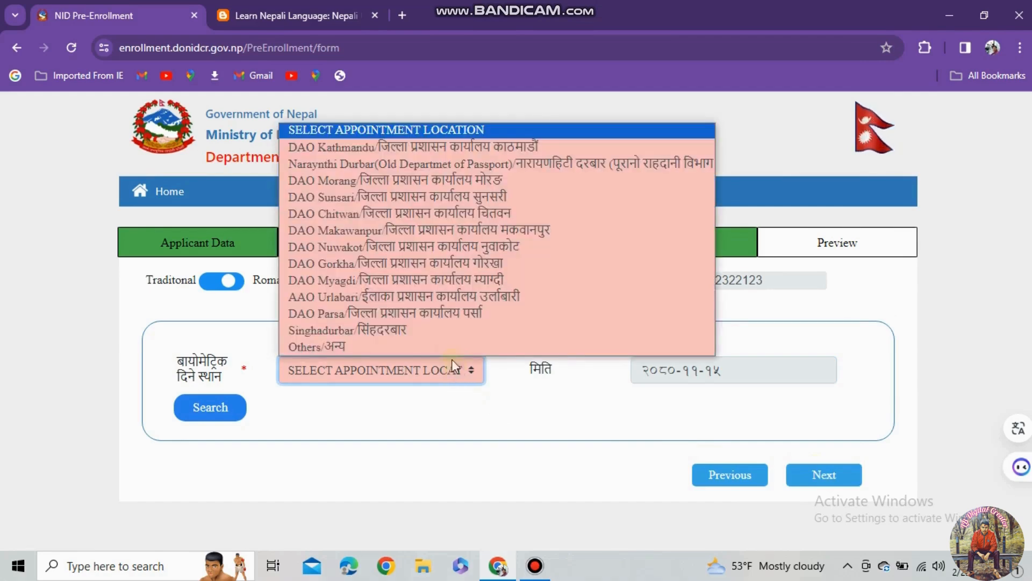
click(441, 346)
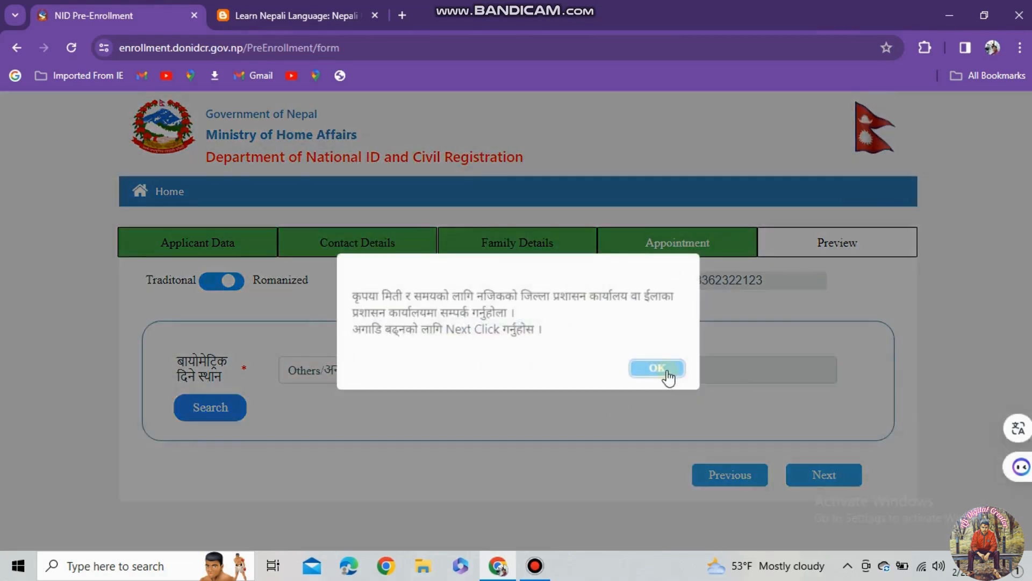
click(666, 371)
click(812, 475)
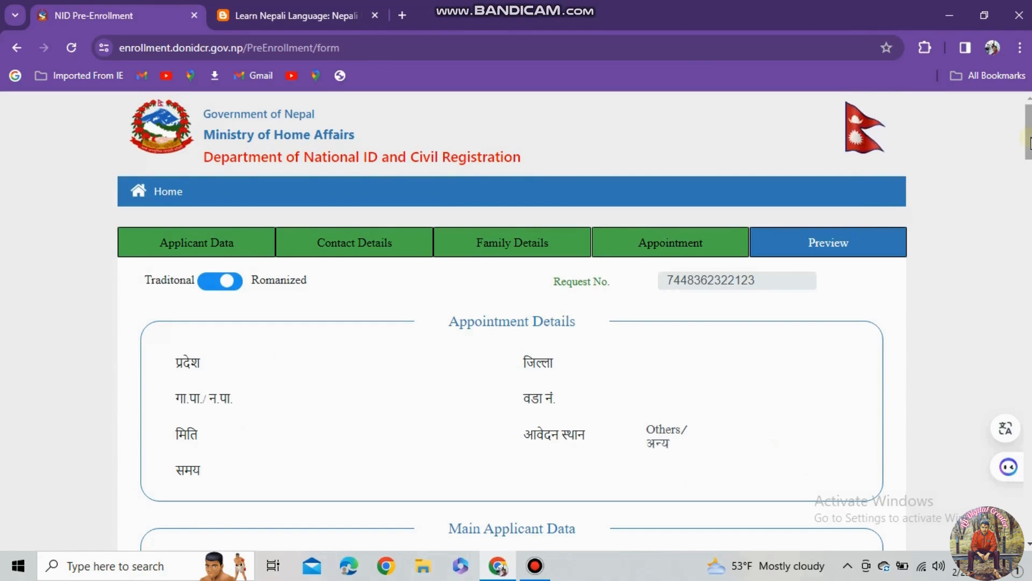
Review the full application preview down to the bottom and press Submit.
scroll(1030, 143, down, 5)
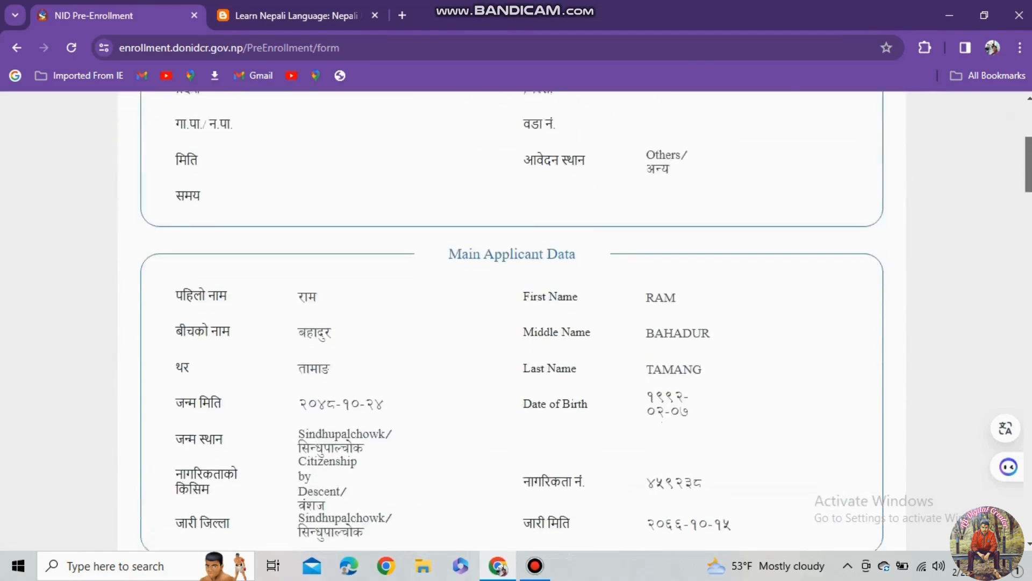
scroll(1030, 188, down, 10)
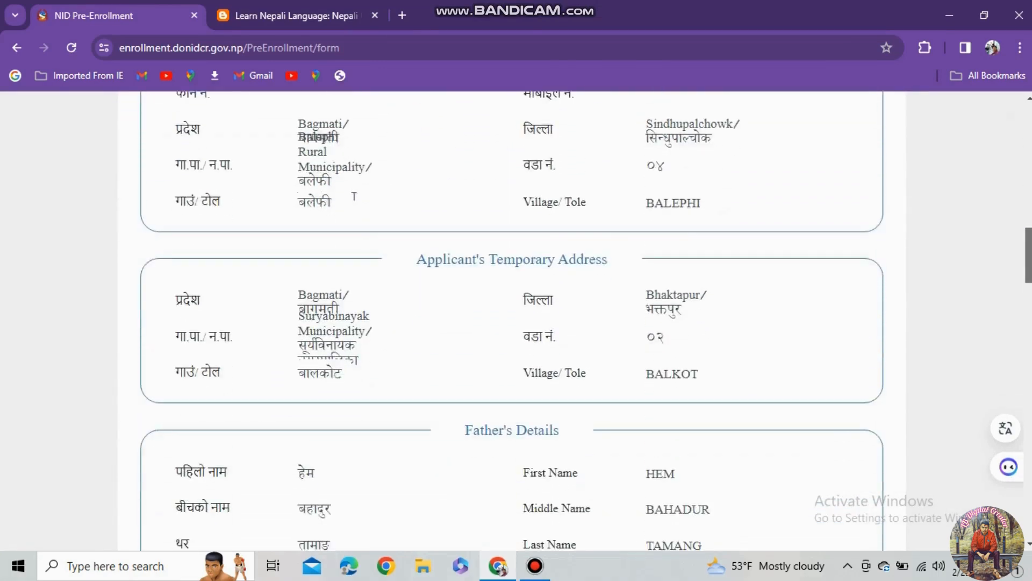
scroll(1029, 269, down, 12)
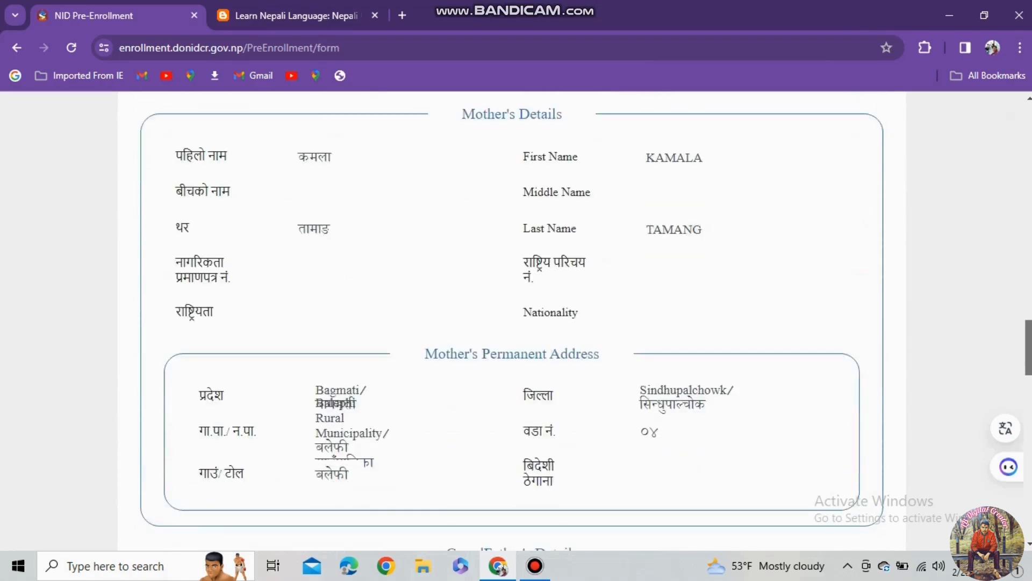
scroll(516, 322, down, 8)
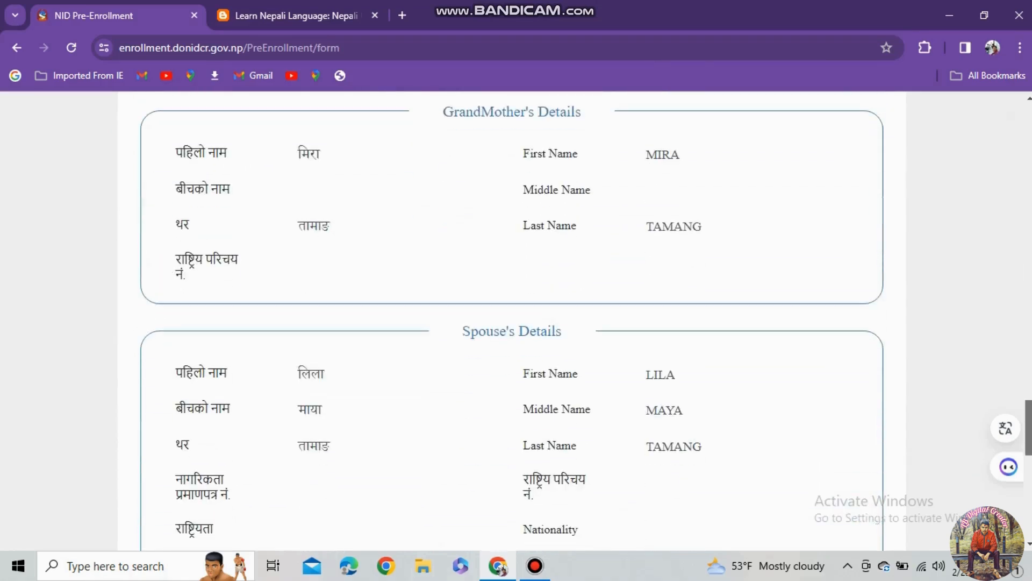
scroll(516, 322, down, 5)
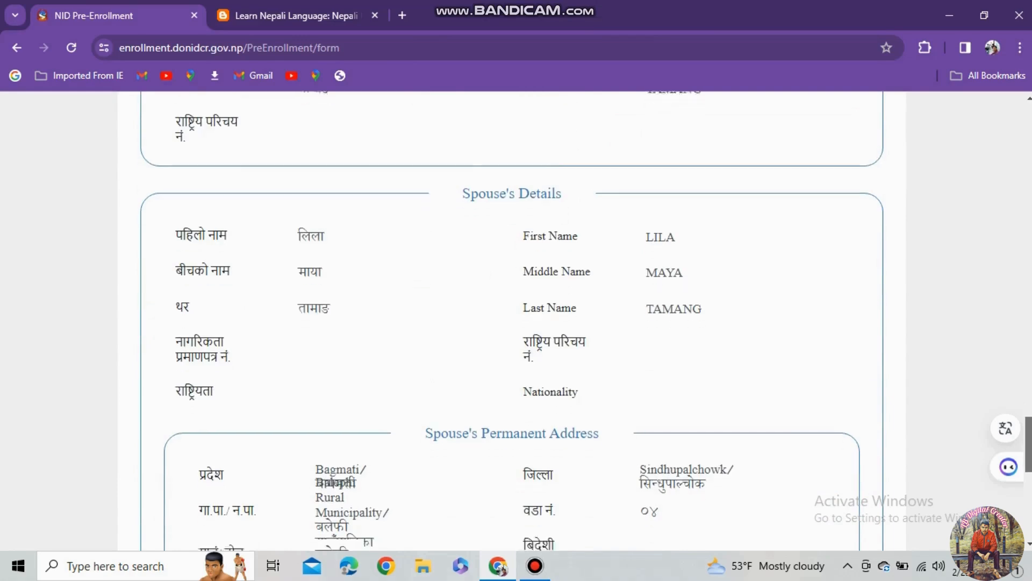
scroll(516, 323, down, 8)
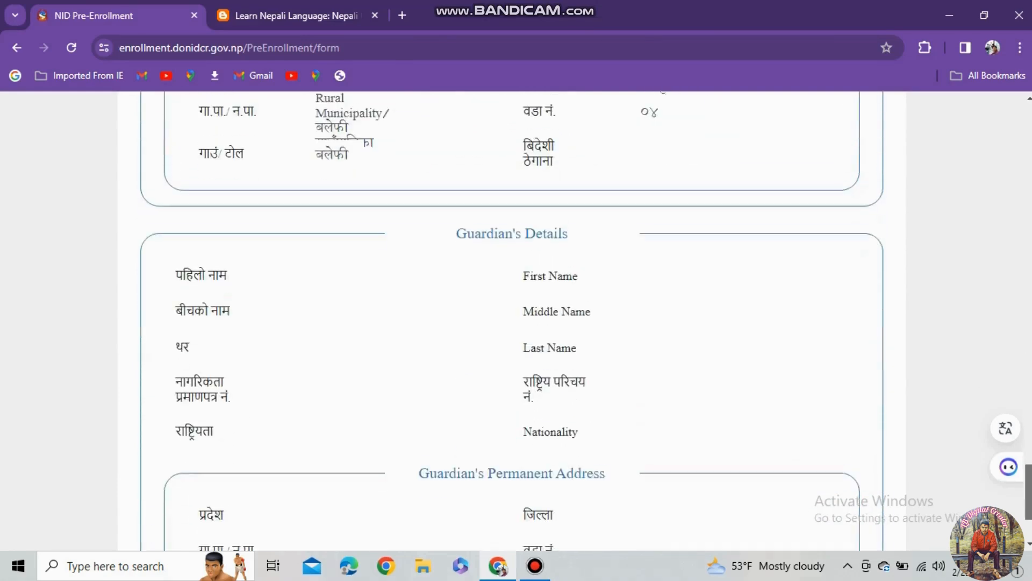
scroll(516, 323, down, 1)
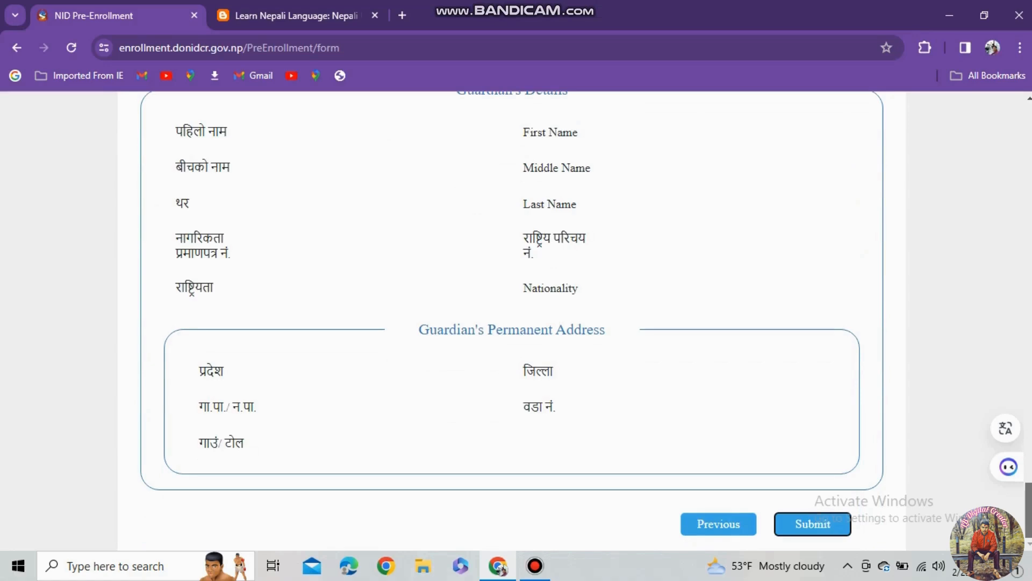
scroll(516, 323, up, 5)
scroll(517, 322, down, 5)
scroll(516, 323, up, 1)
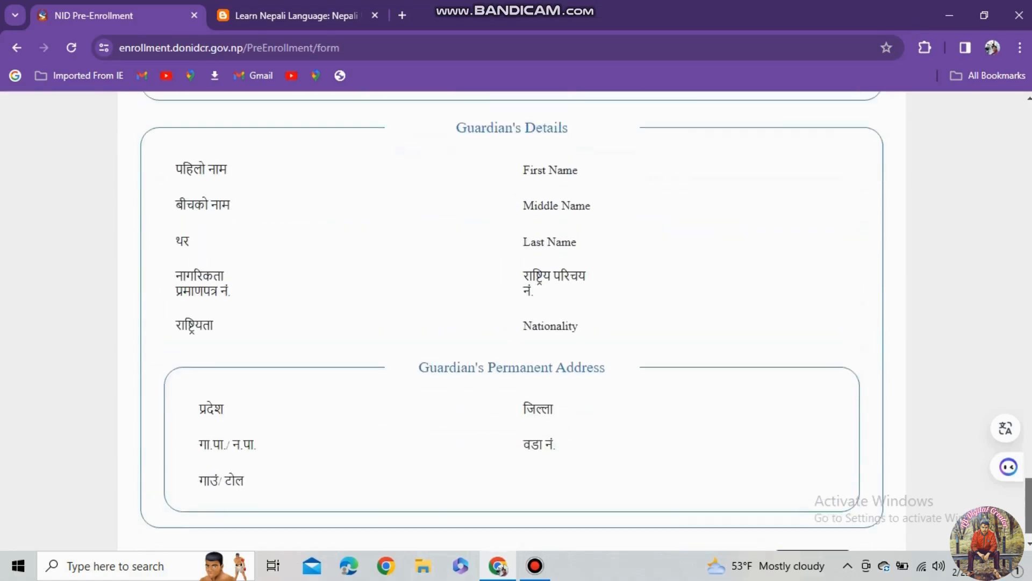
drag(1029, 509, 1028, 547)
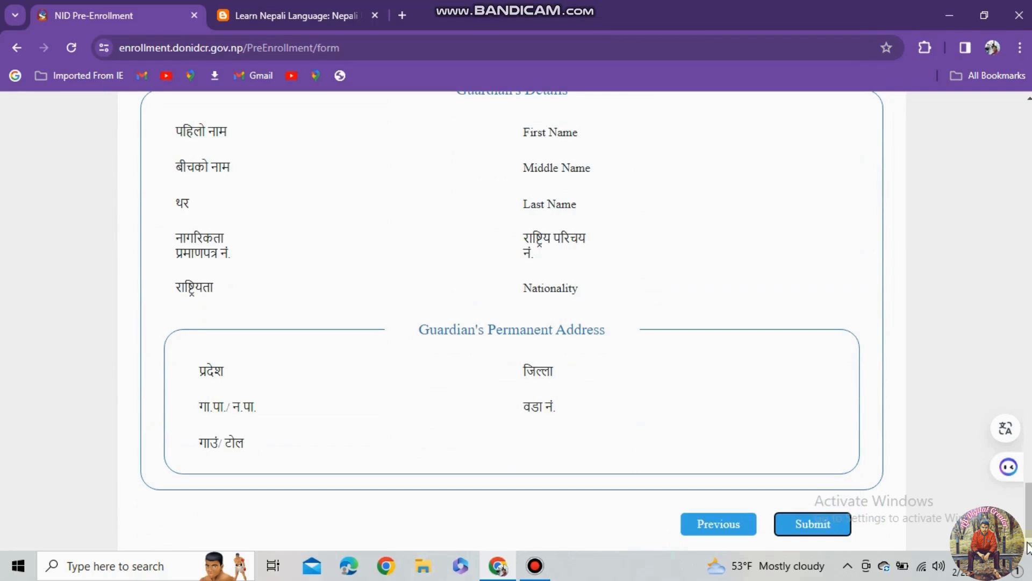
click(810, 527)
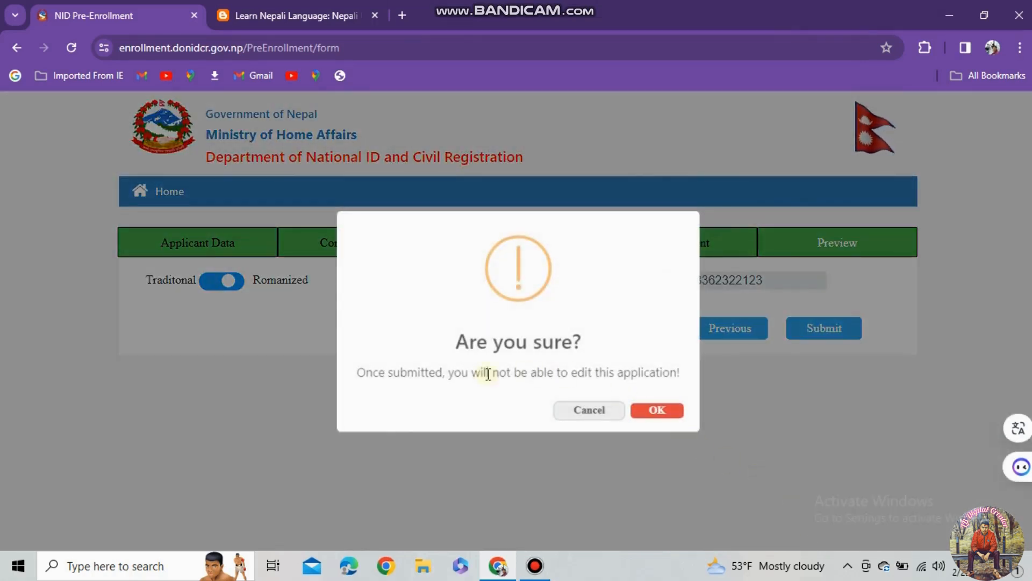
Confirm OK in the 'Are you sure?' dialog to generate the receipt.
click(657, 411)
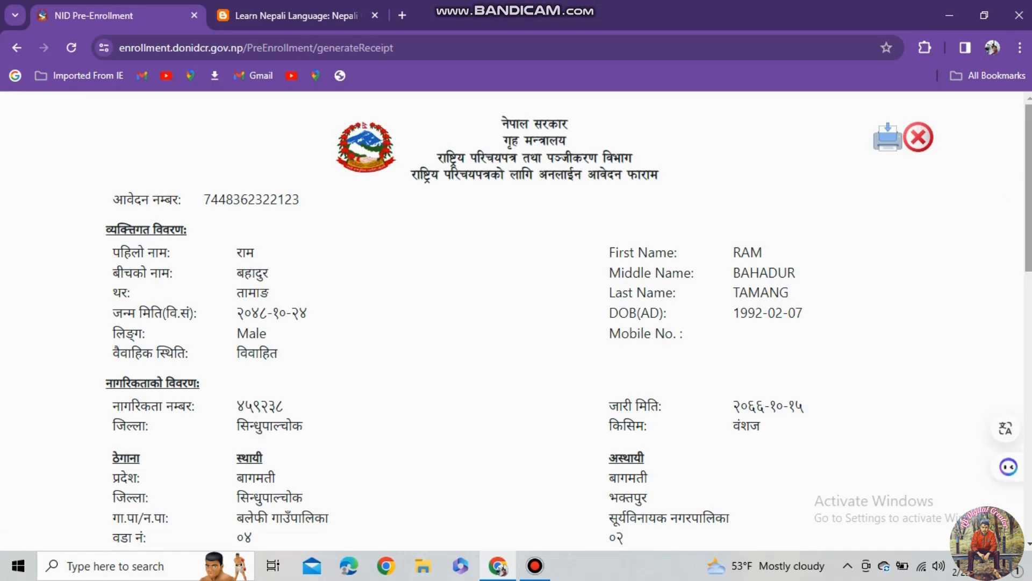
Look through the receipt down to the QR code, then print it with the printer icon.
scroll(569, 322, down, 2)
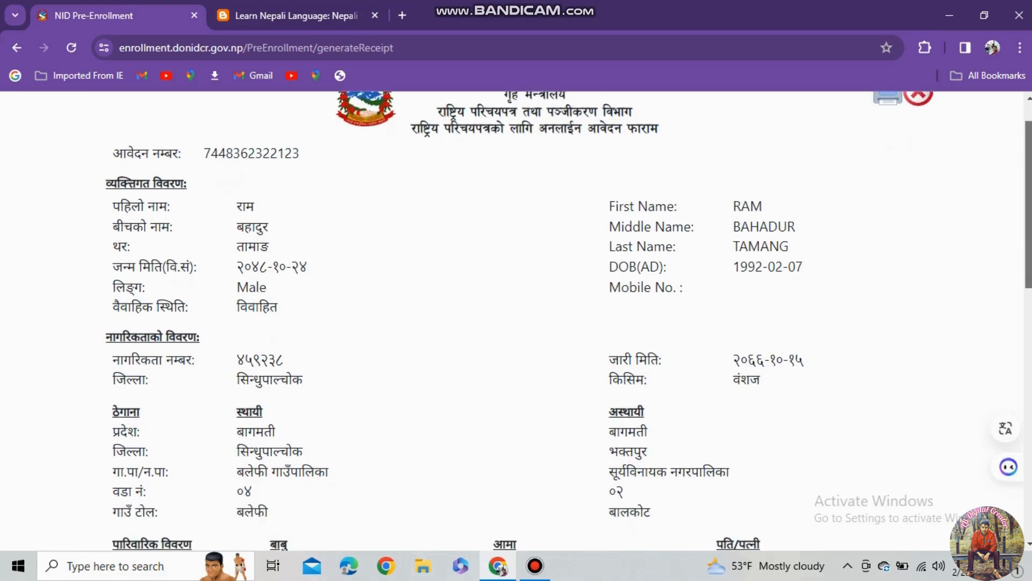
scroll(568, 322, down, 5)
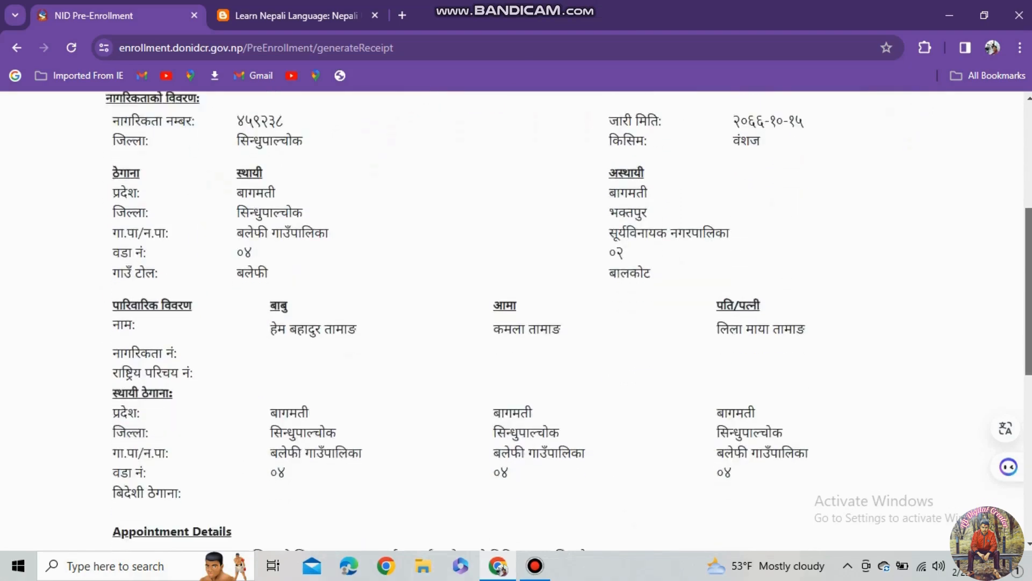
scroll(569, 323, down, 3)
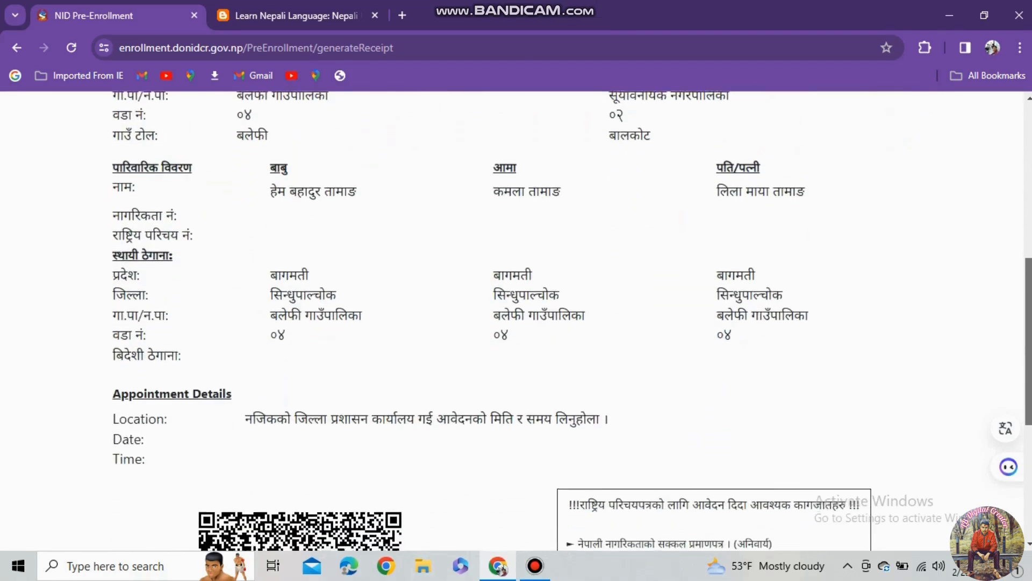
scroll(568, 322, down, 5)
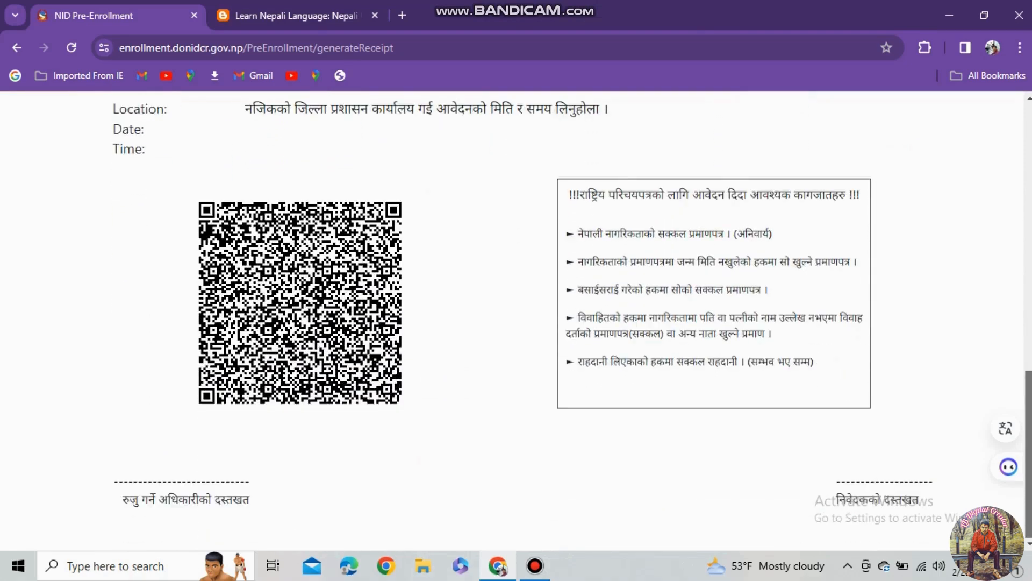
scroll(568, 322, up, 4)
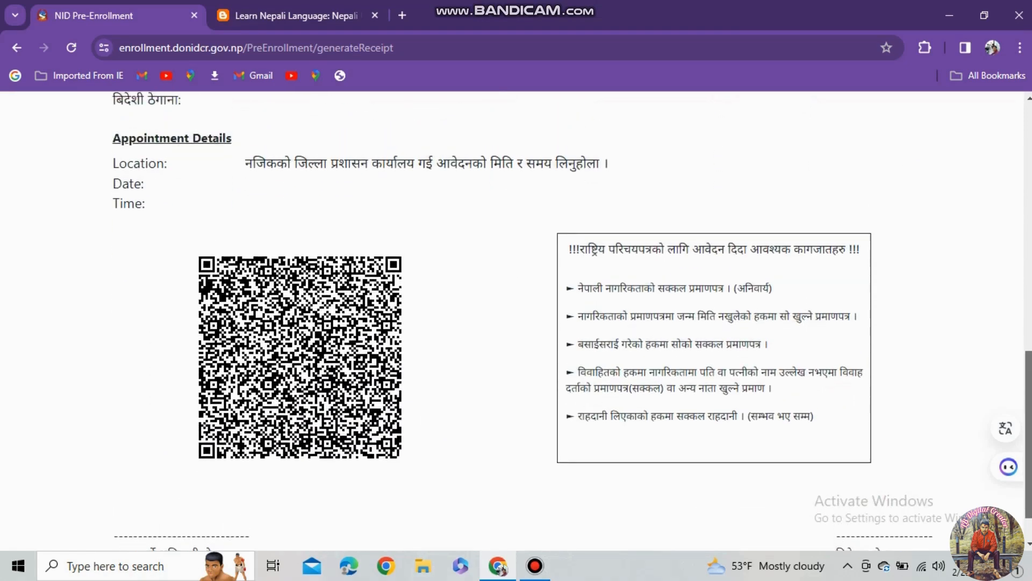
scroll(568, 323, up, 10)
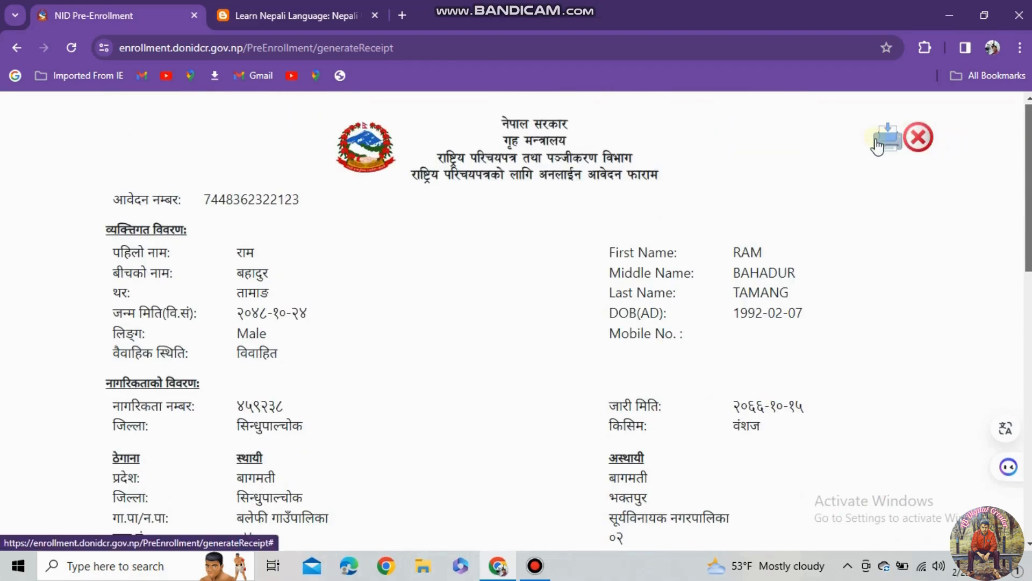
click(888, 140)
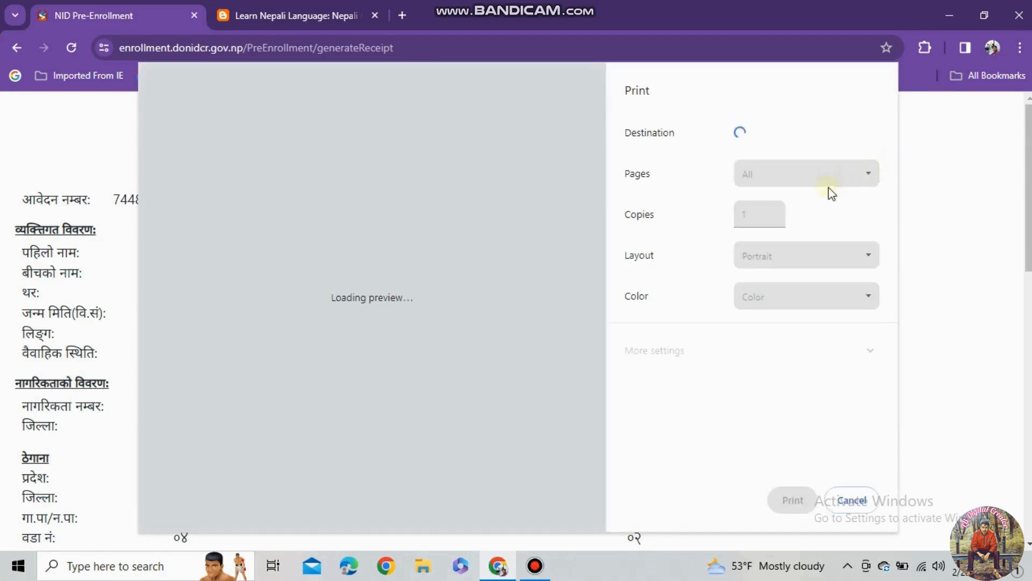
Set the print destination to Save as PDF and save the receipt.
click(831, 133)
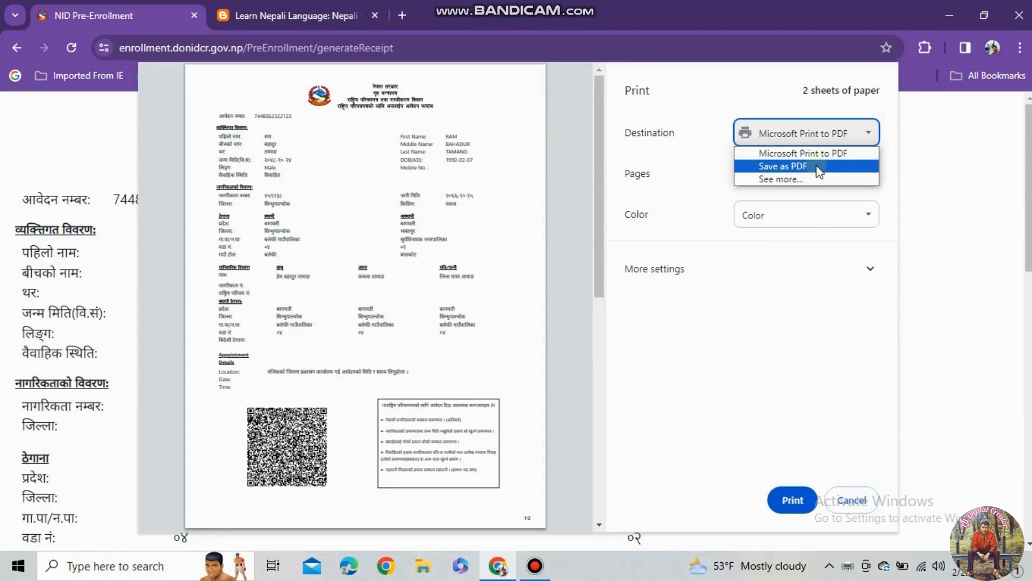
click(819, 166)
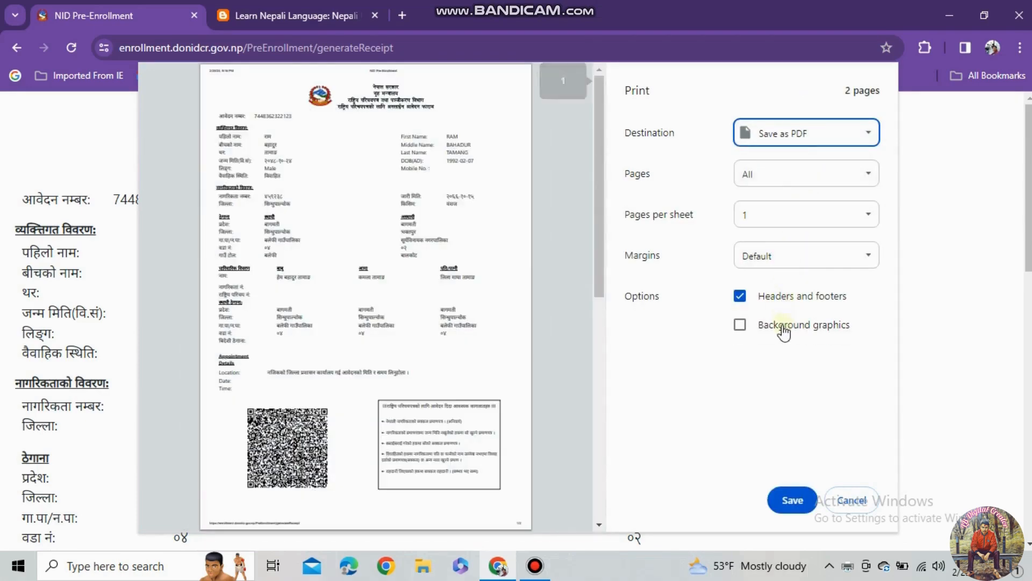
click(787, 495)
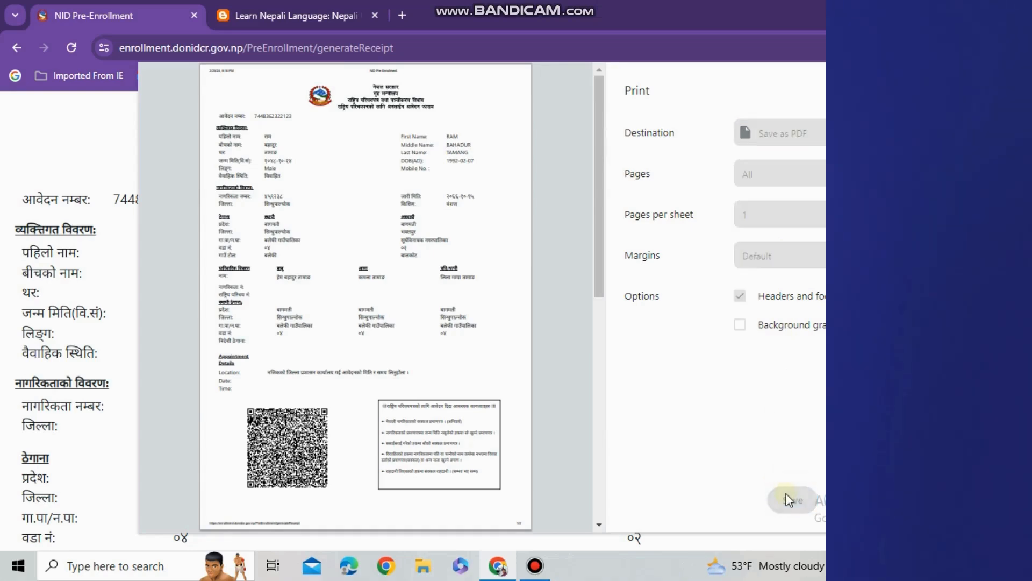